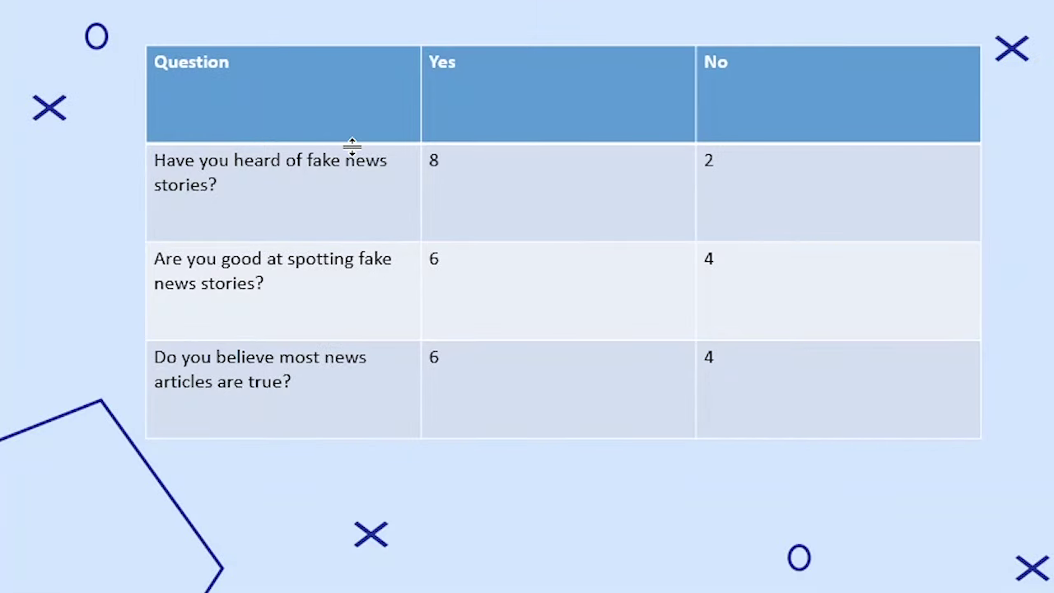
# Step: Review the survey questions and the response counts for each answer option in both slide tables
pyautogui.click(355, 205)
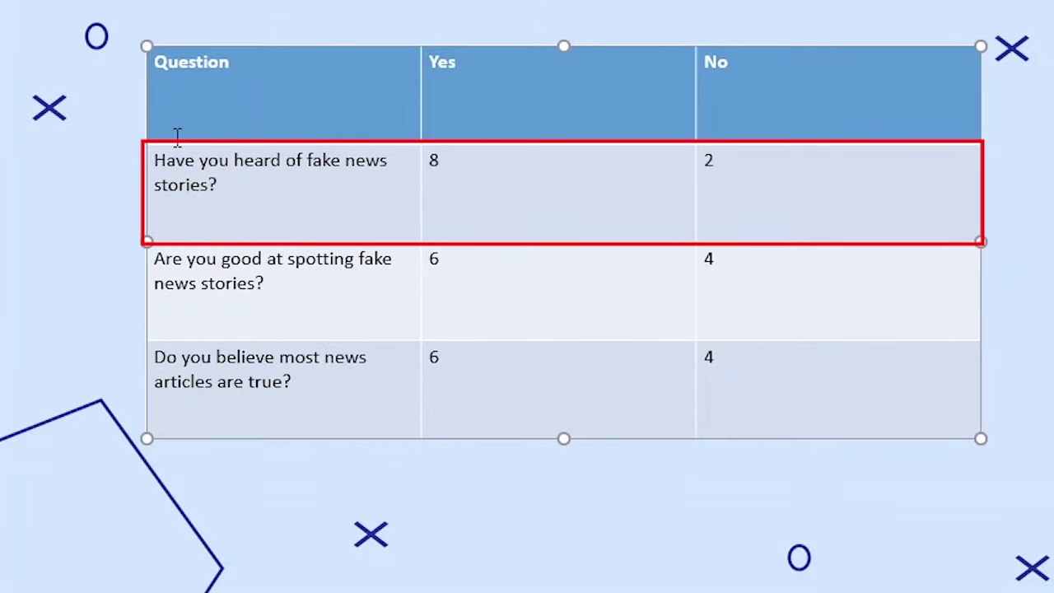
pyautogui.click(583, 200)
pyautogui.click(852, 205)
pyautogui.click(201, 293)
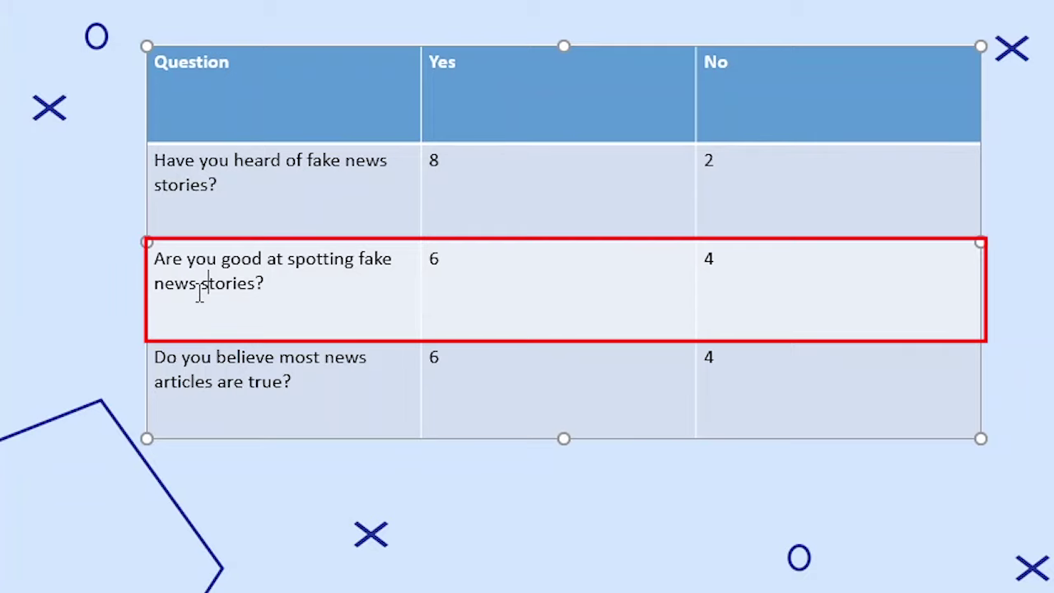
pyautogui.click(489, 275)
pyautogui.click(759, 273)
pyautogui.click(304, 390)
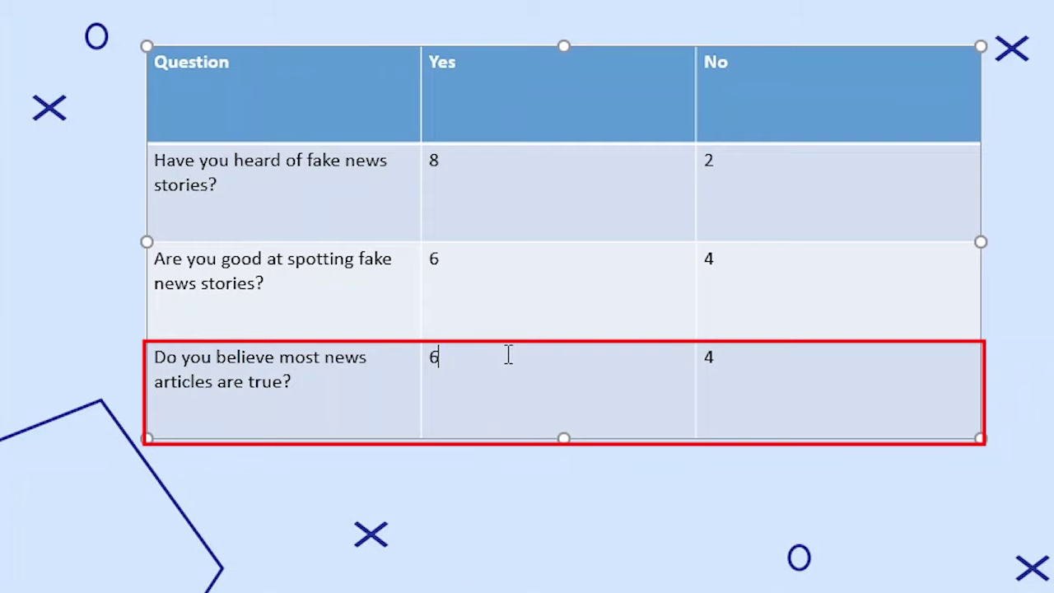
pyautogui.click(753, 381)
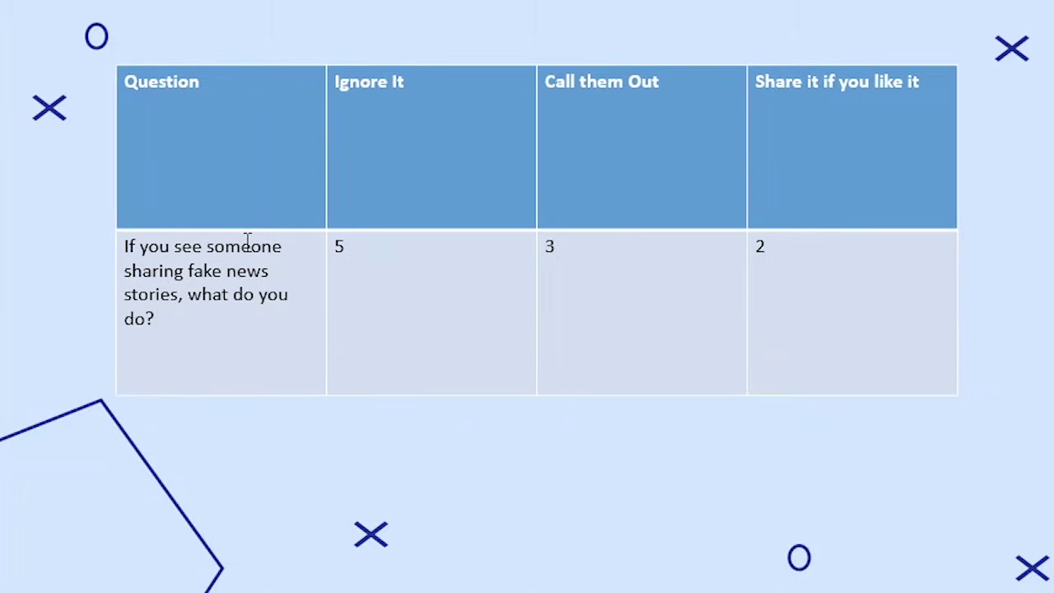
pyautogui.click(382, 240)
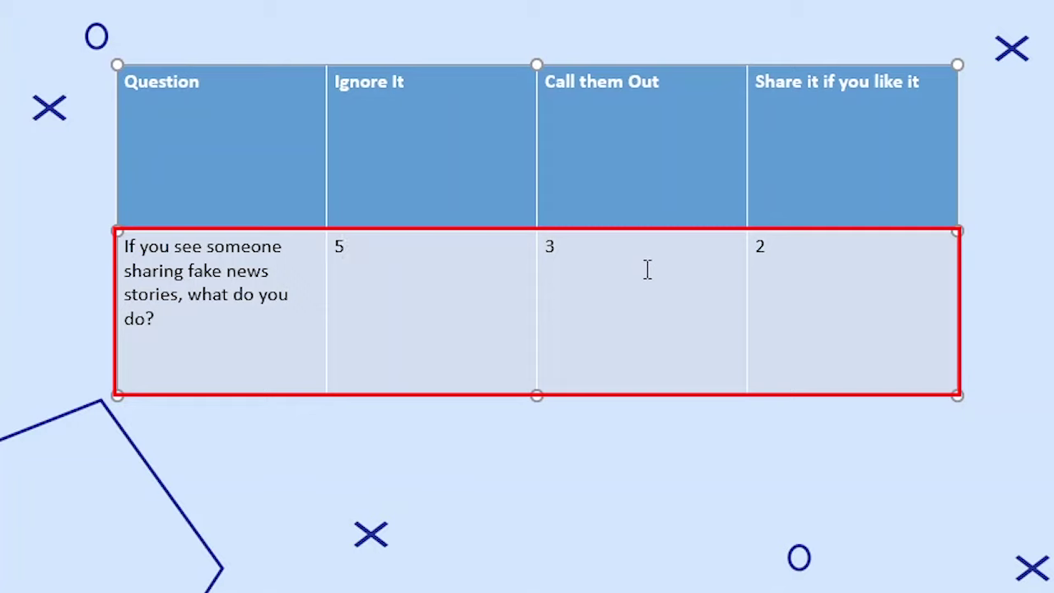
pyautogui.click(813, 254)
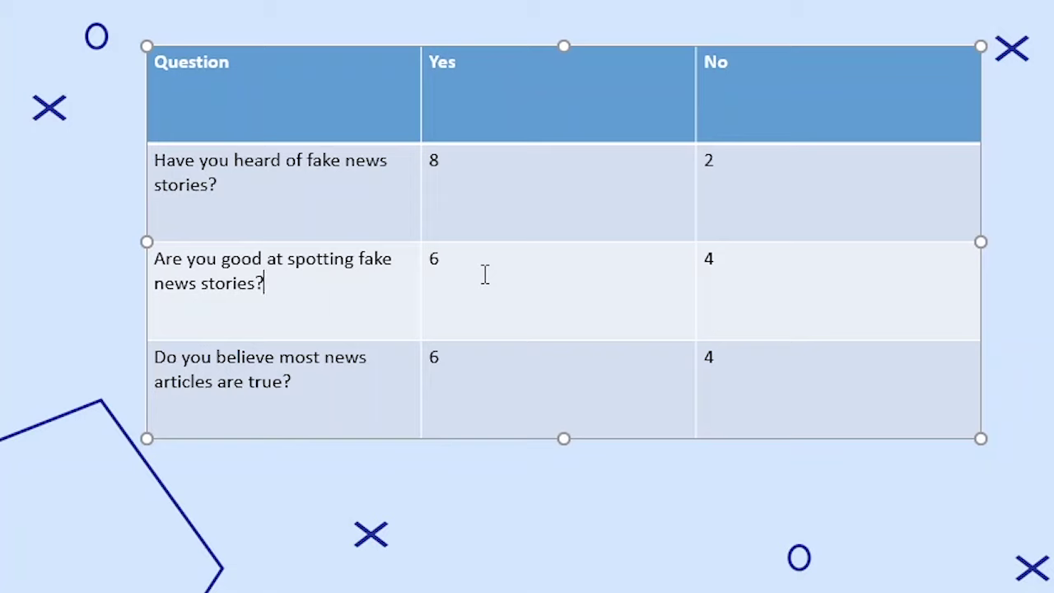
pyautogui.click(498, 230)
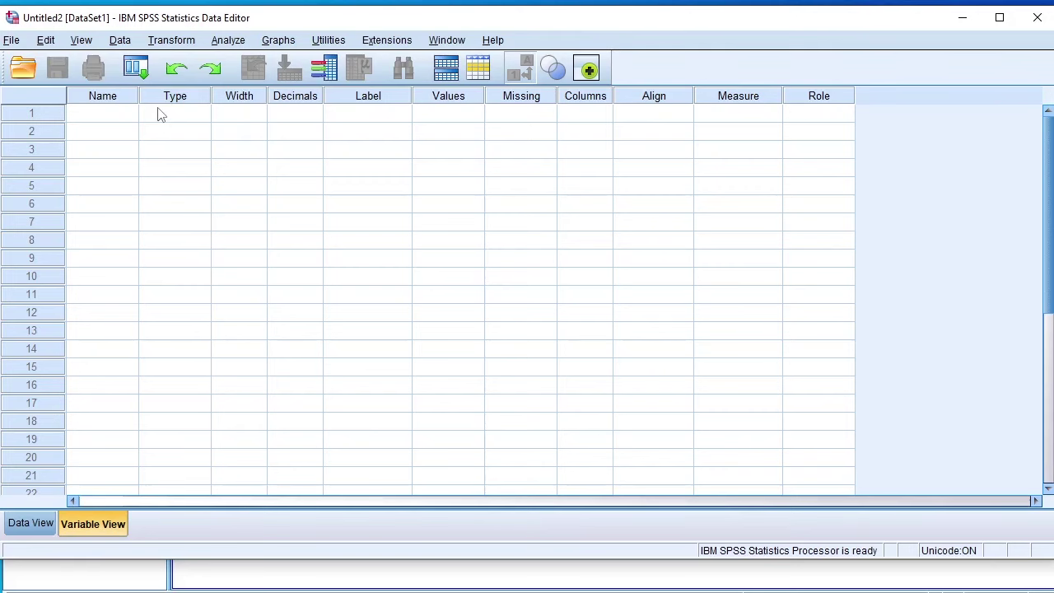
# Step: In the SPSS Variable View, define the first variable with the name Fake_news_awareness
pyautogui.click(121, 120)
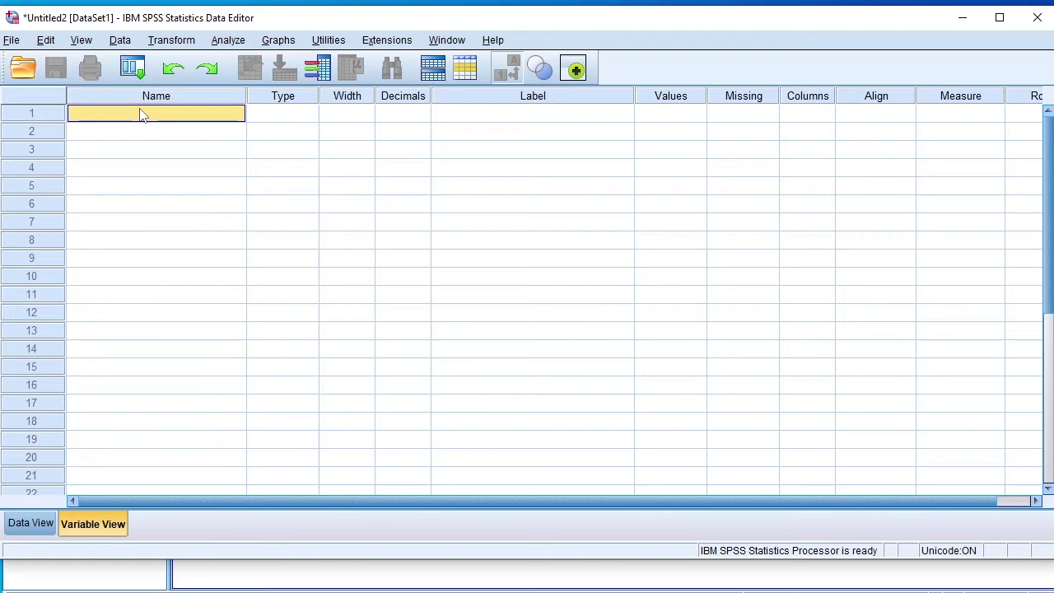
pyautogui.write('Fake_news_awareness')
pyautogui.click(281, 122)
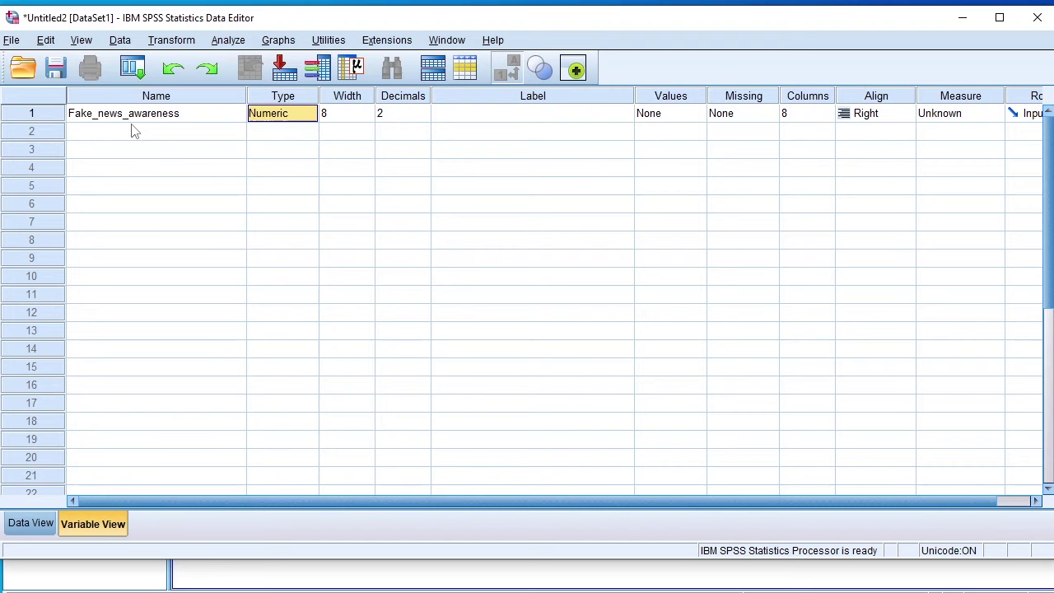
# Step: Set the number of decimals for the Fake_news_awareness variable to 0
pyautogui.click(301, 97)
pyautogui.click(345, 96)
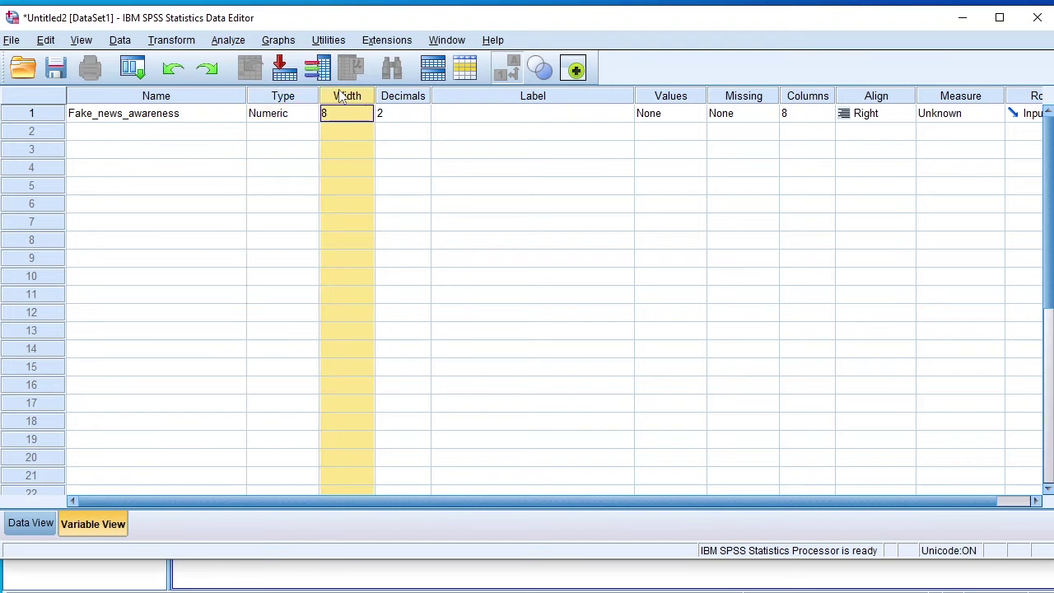
pyautogui.click(387, 97)
pyautogui.click(398, 111)
pyautogui.press('Down')
pyautogui.press('Down')
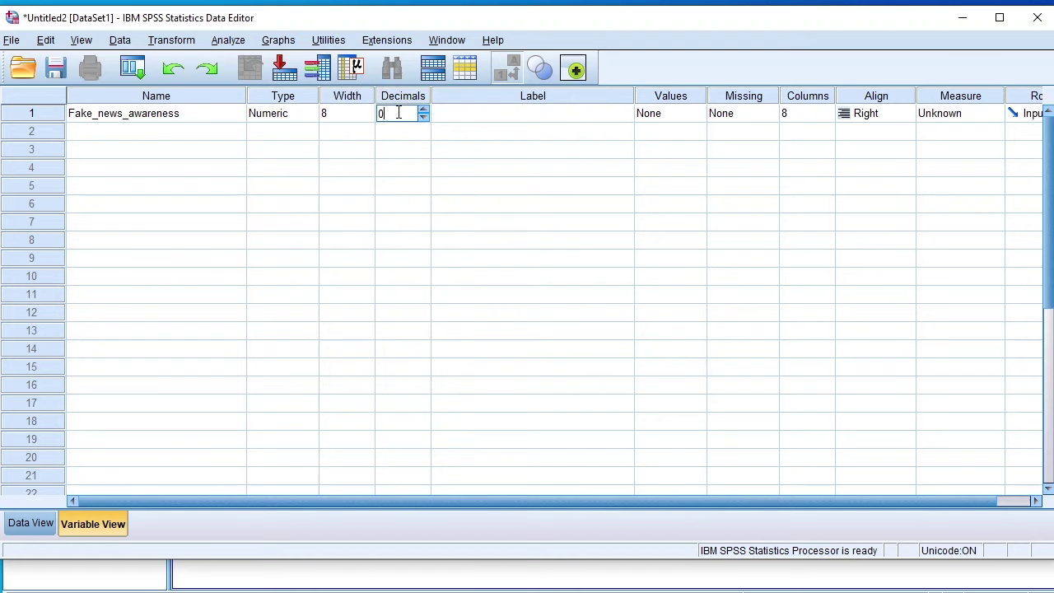
# Step: Label the first variable "Teenagers awareness of fake news" and narrow the Label column
pyautogui.click(590, 111)
pyautogui.write('Teenagers awareness of fake news')
pyautogui.click(588, 100)
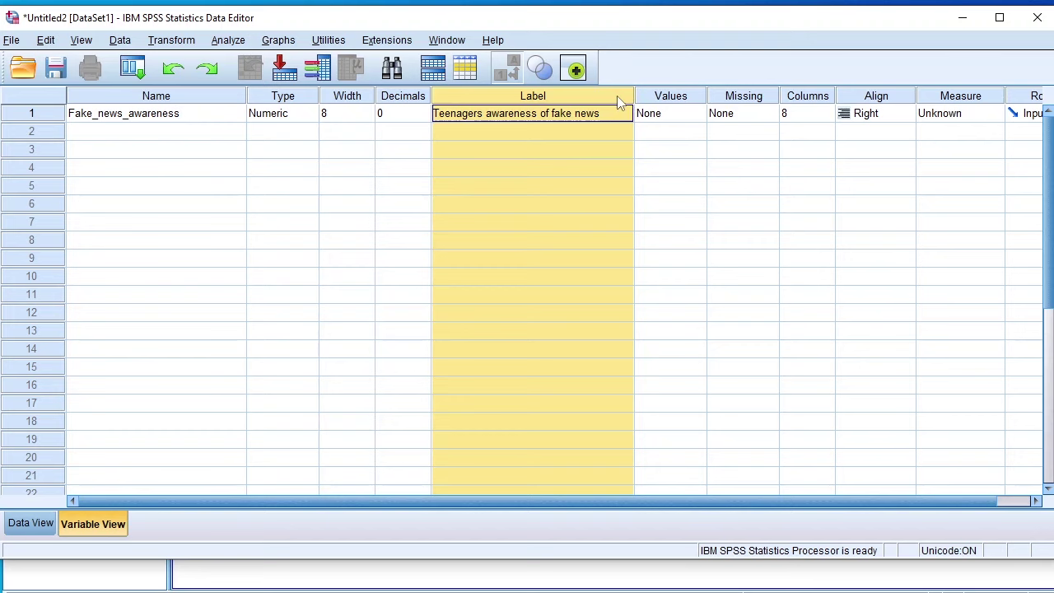
pyautogui.moveTo(634, 96); pyautogui.dragTo(517, 97)
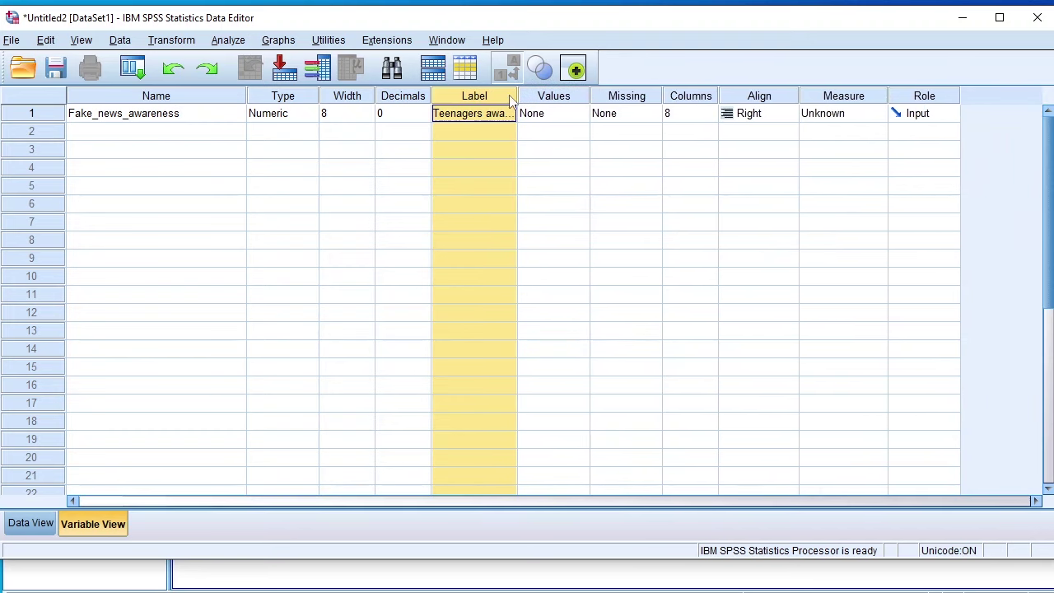
# Step: Define value labels for Fake_news_awareness with 1 as Yes and 2 as No
pyautogui.click(542, 113)
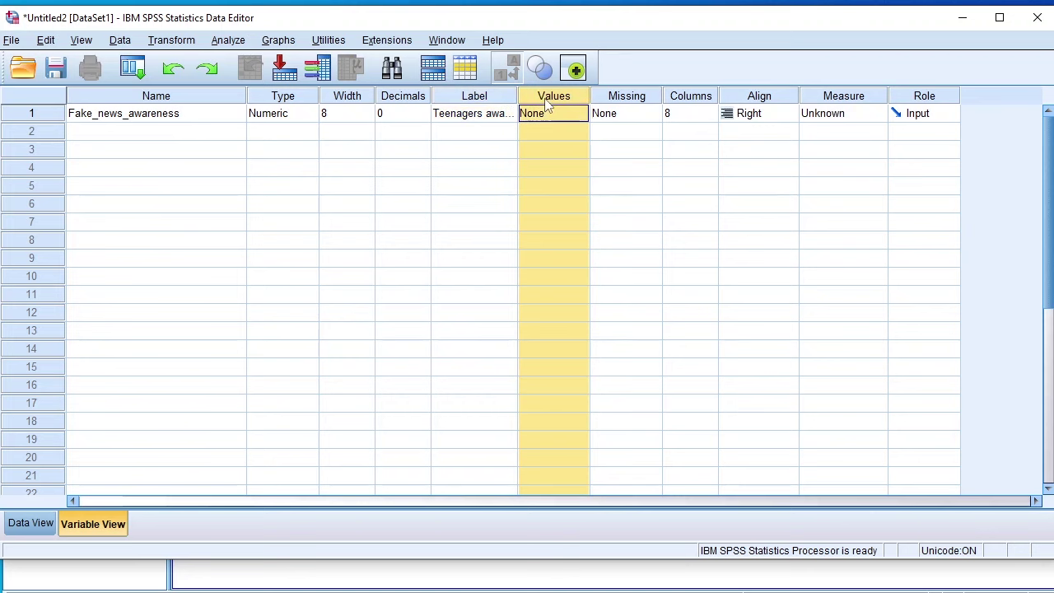
pyautogui.click(581, 114)
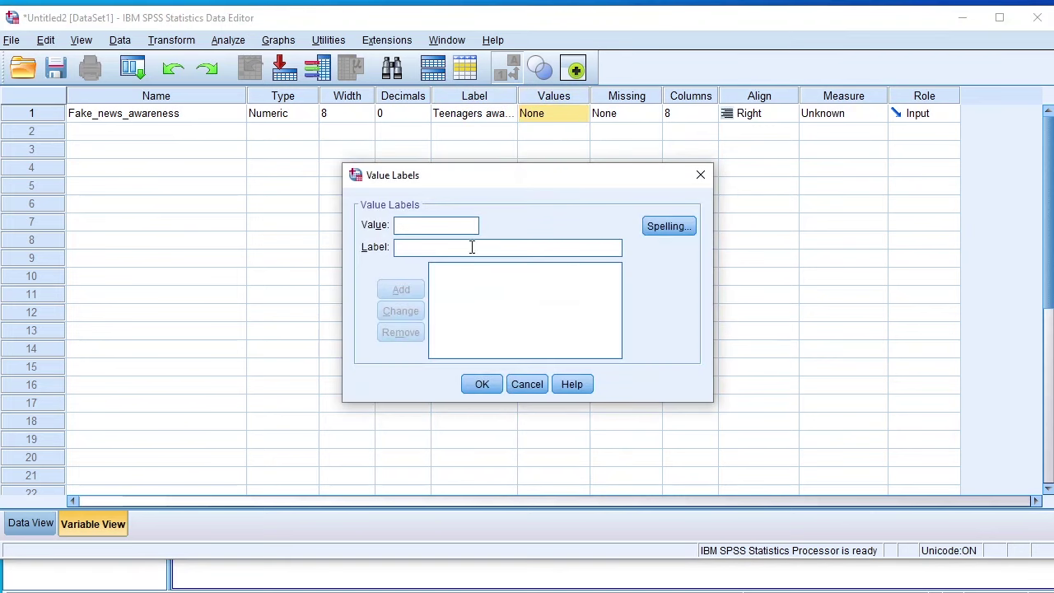
pyautogui.write('1')
pyautogui.click(429, 250)
pyautogui.write('Yes')
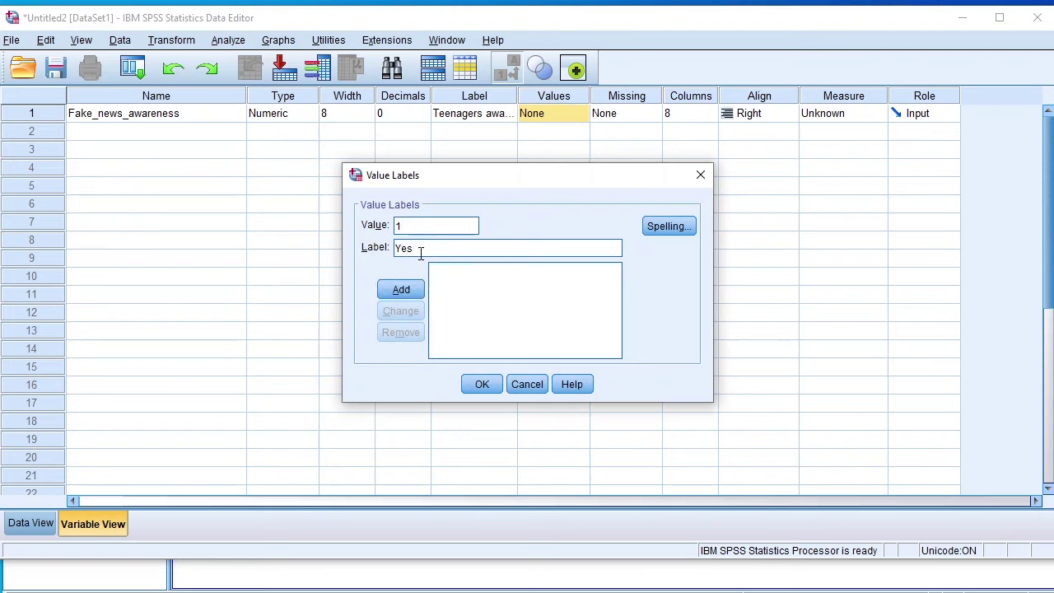
pyautogui.click(418, 290)
pyautogui.write('2')
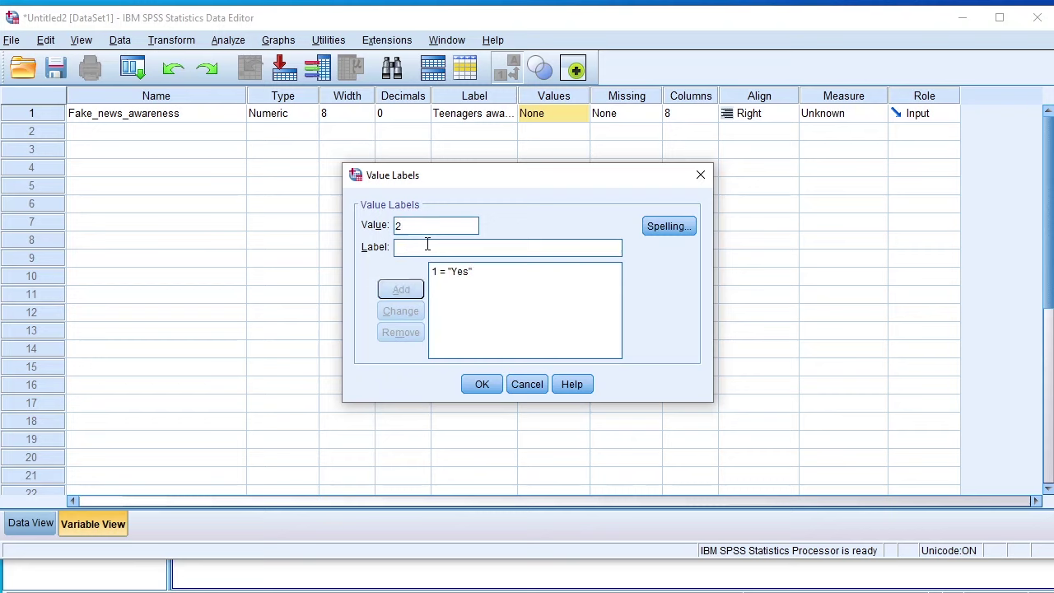
pyautogui.write('No')
pyautogui.click(410, 292)
pyautogui.click(480, 385)
# Step: Set the measurement level of Fake_news_awareness to Nominal
pyautogui.click(626, 97)
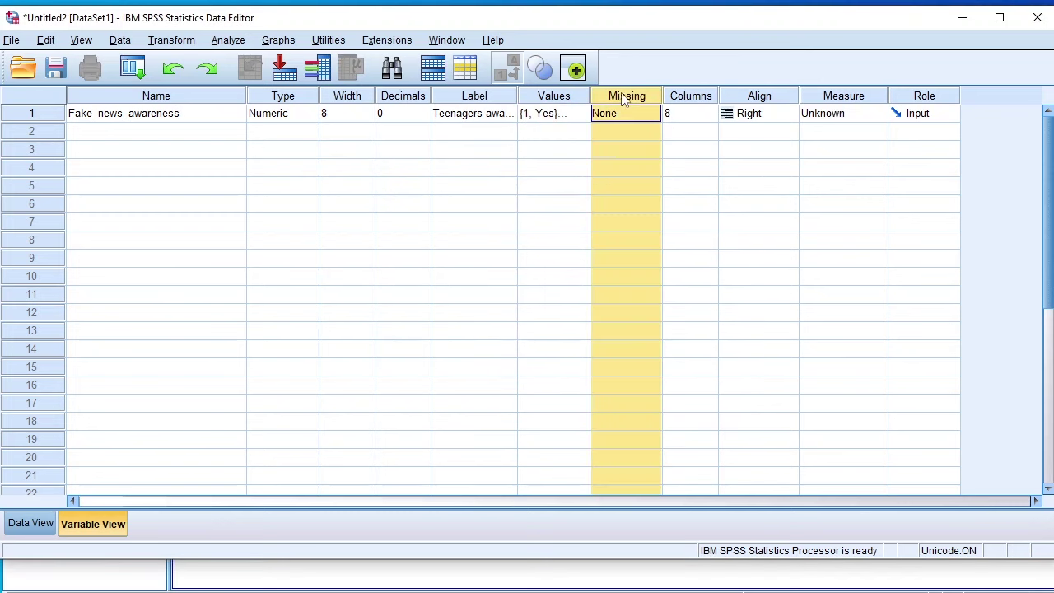
pyautogui.click(683, 99)
pyautogui.click(763, 98)
pyautogui.click(838, 98)
pyautogui.click(857, 115)
pyautogui.click(830, 164)
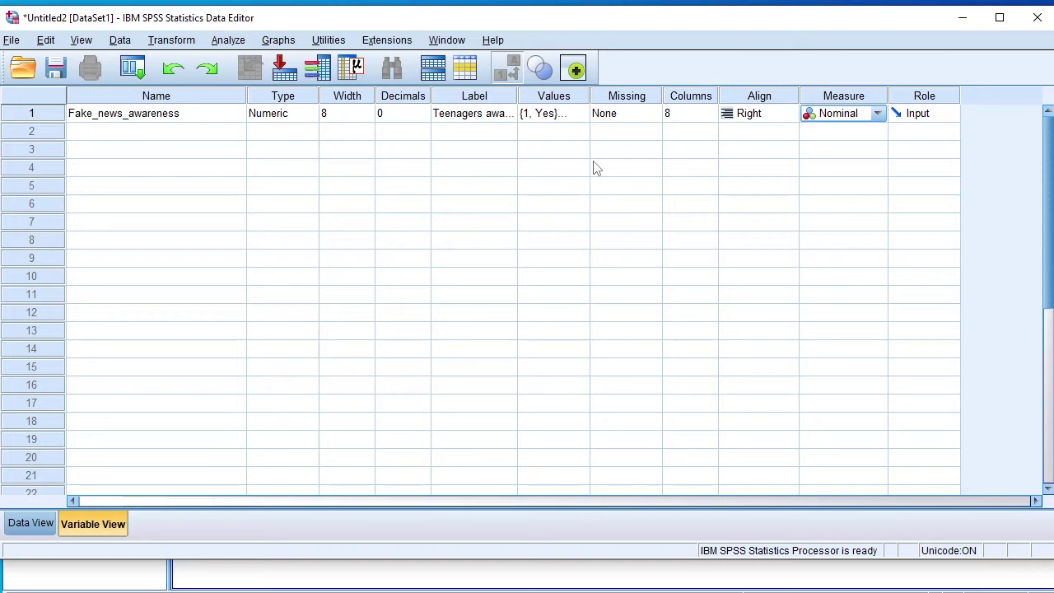
# Step: Add a second variable named Spoting_Fake_News and set its decimals to 0
pyautogui.click(145, 131)
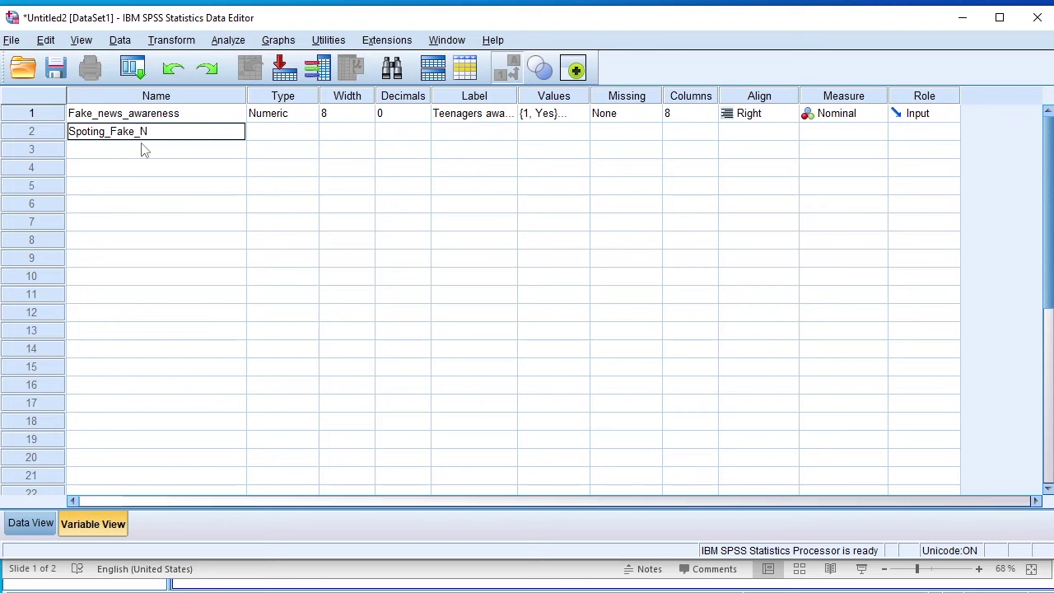
pyautogui.write('ews')
pyautogui.click(298, 133)
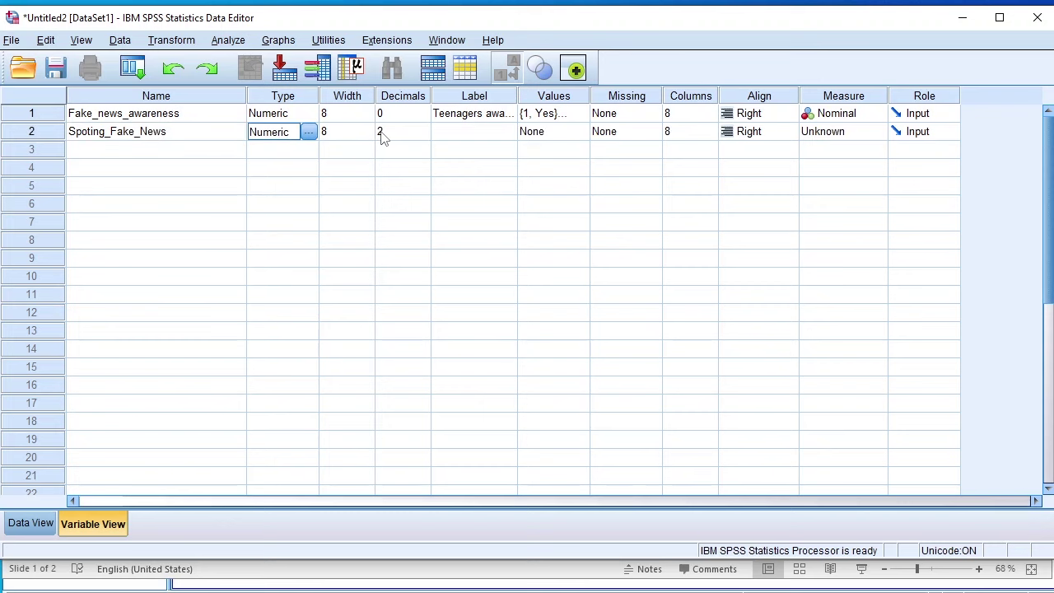
pyautogui.click(381, 131)
pyautogui.write('0')
# Step: Widen the Label column and label the second variable "Ability of a teenager to spot fake news stories"
pyautogui.click(461, 96)
pyautogui.moveTo(517, 96); pyautogui.dragTo(656, 96)
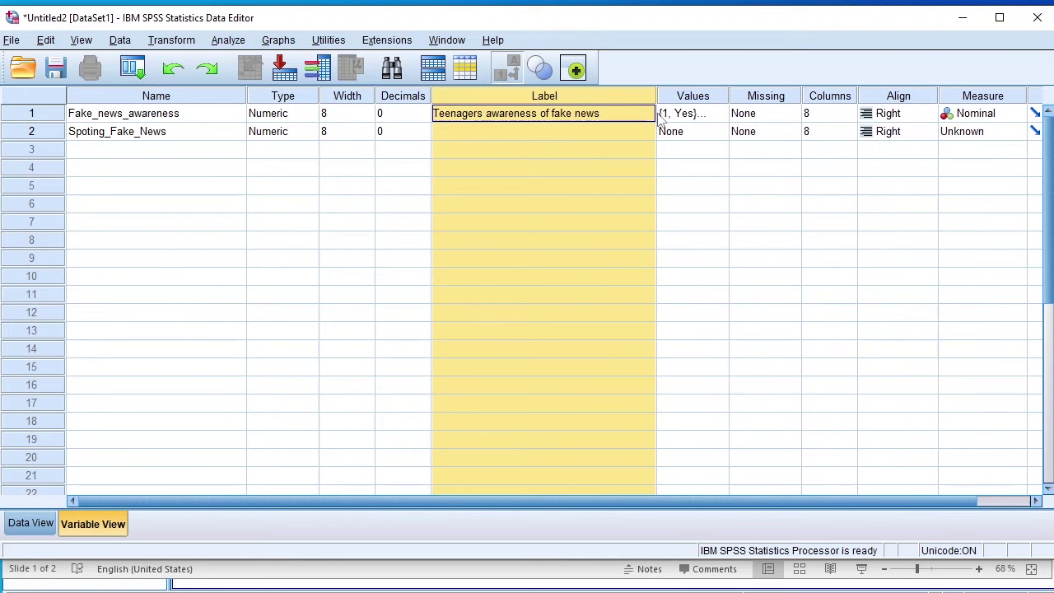
pyautogui.click(538, 130)
pyautogui.click(538, 132)
pyautogui.write('Ability of a teenager to spot fake news stories')
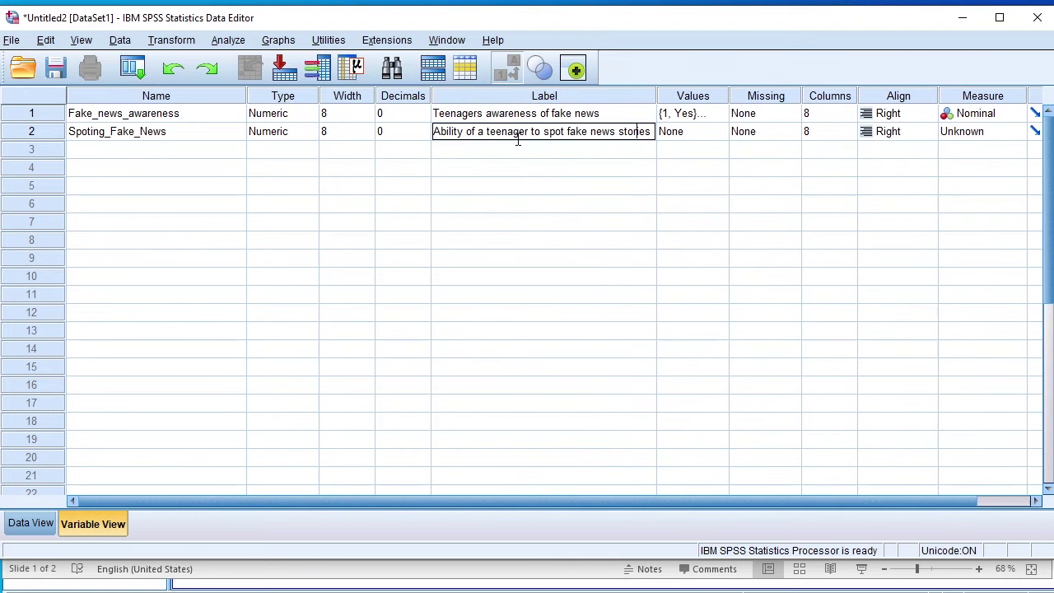
# Step: Check the second survey question's answer options, and define value labels for Spoting_Fake_News with 1 as Yes and 2 as No
pyautogui.click(702, 97)
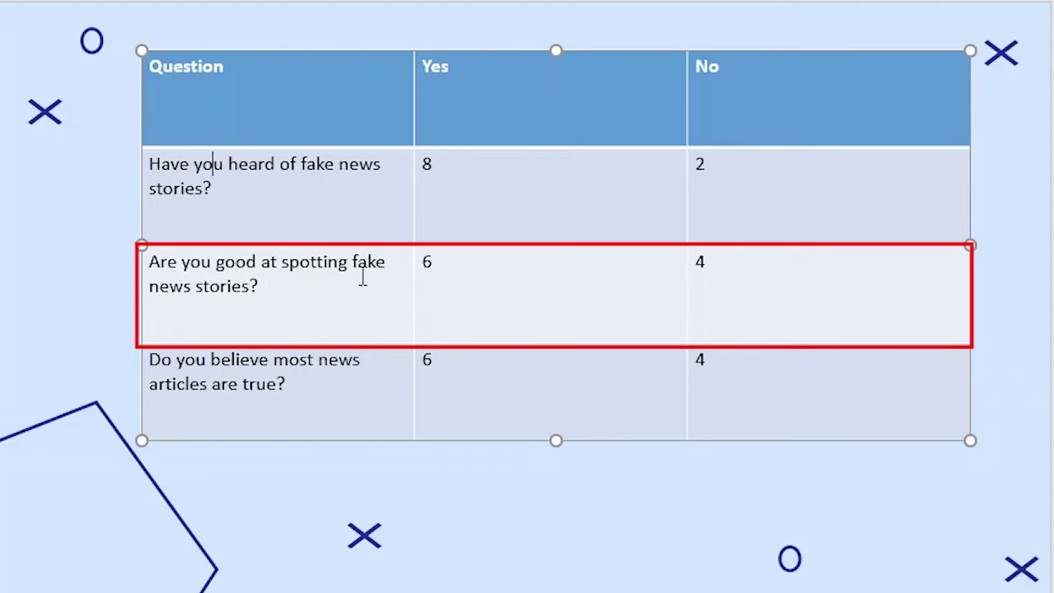
pyautogui.click(462, 266)
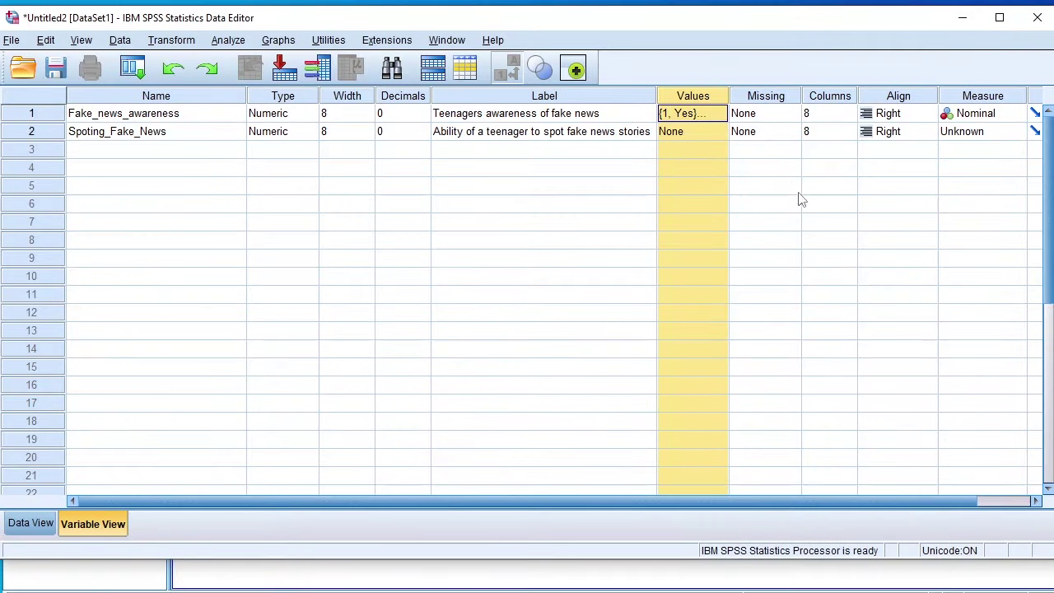
pyautogui.click(688, 131)
pyautogui.click(714, 132)
pyautogui.write('1')
pyautogui.click(412, 244)
pyautogui.write('Yes')
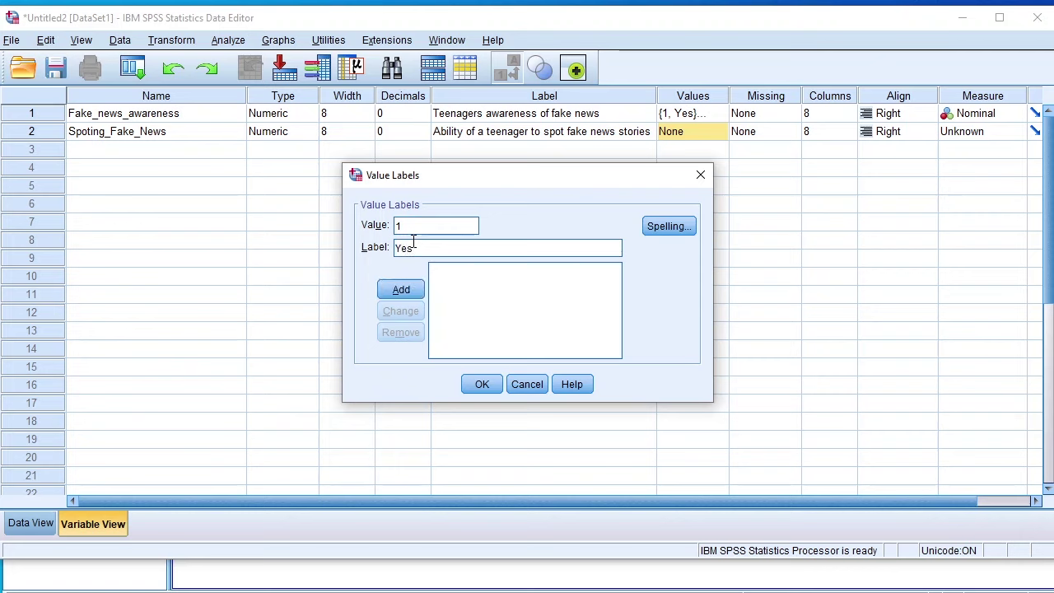
pyautogui.click(393, 298)
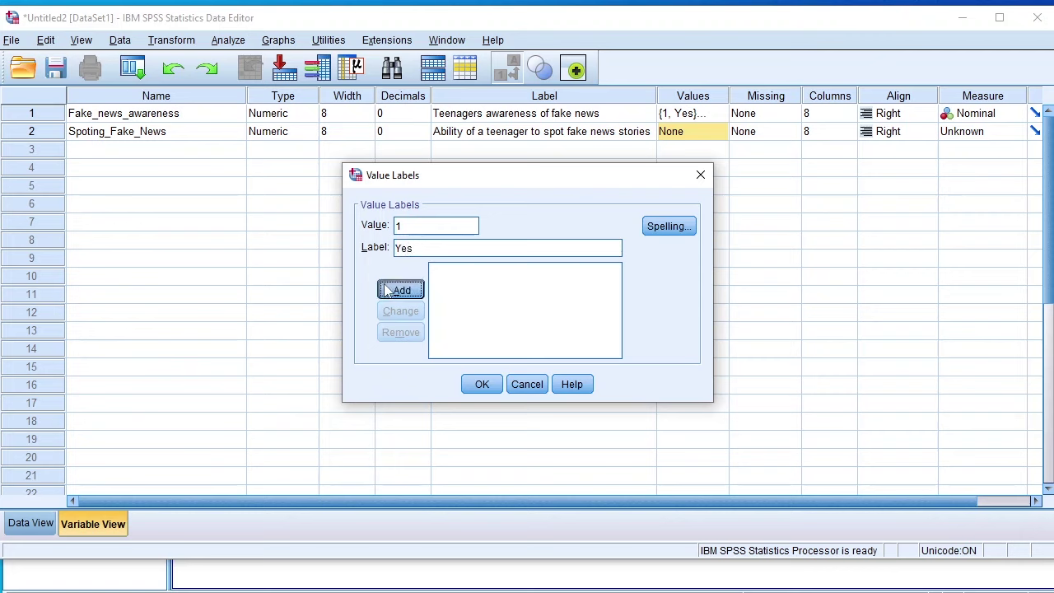
pyautogui.write('2')
pyautogui.click(401, 243)
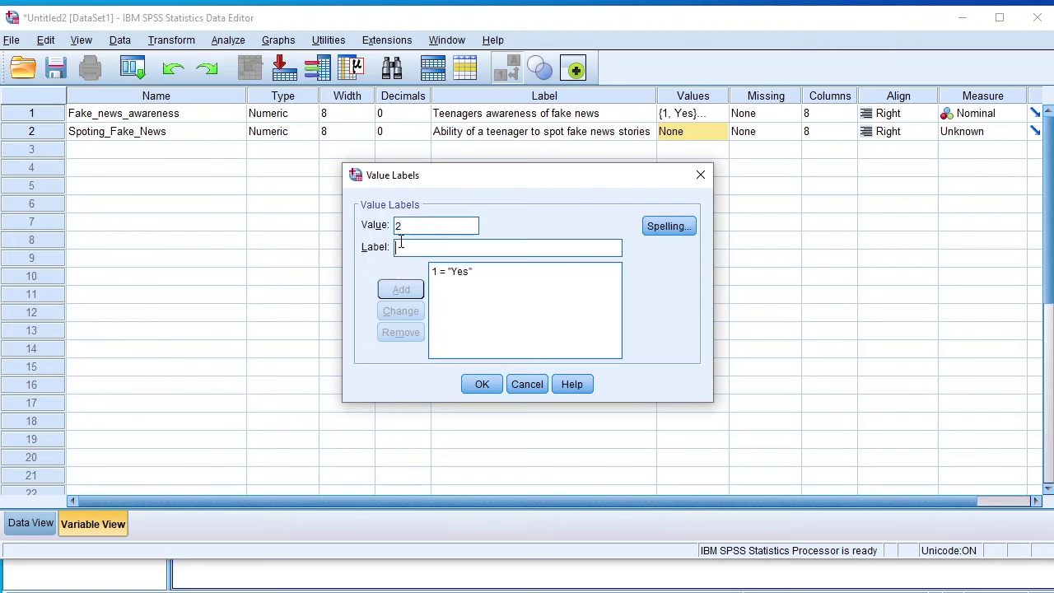
pyautogui.write('No')
pyautogui.click(402, 289)
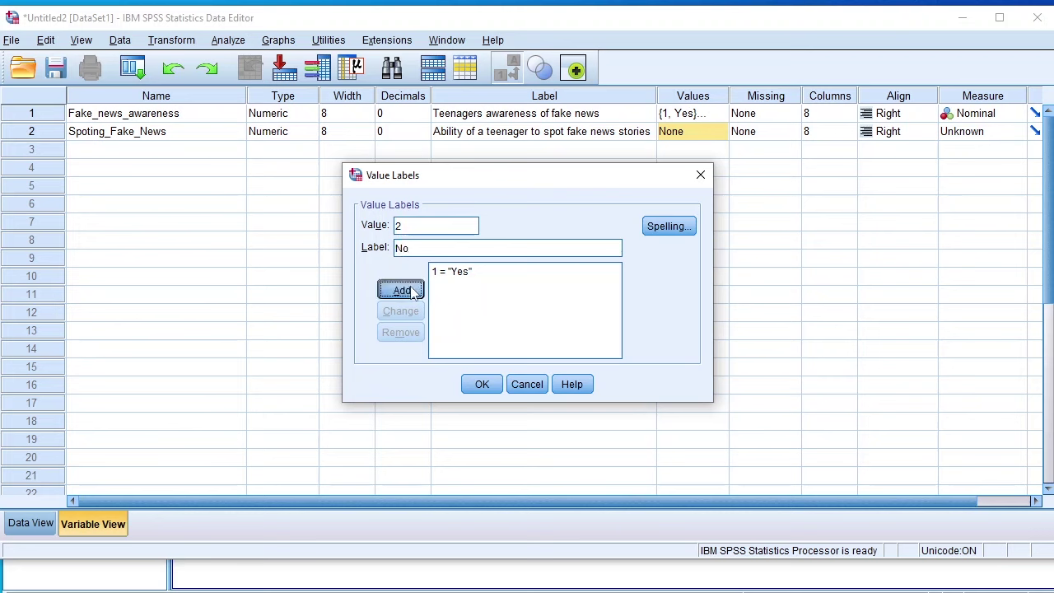
pyautogui.click(482, 387)
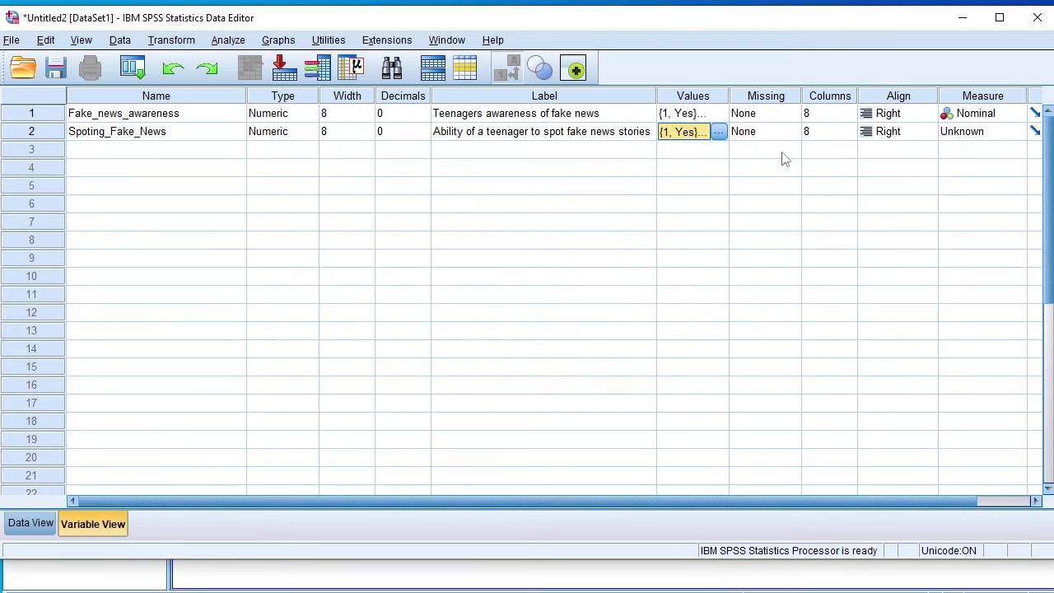
# Step: Set the measurement level of Spoting_Fake_News to Nominal
pyautogui.click(764, 97)
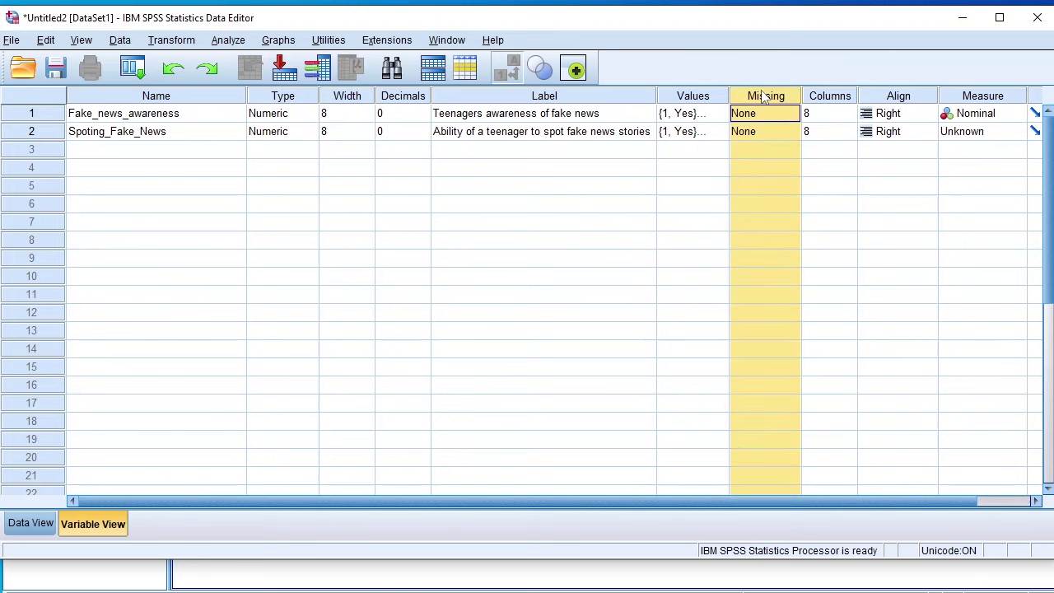
pyautogui.click(836, 95)
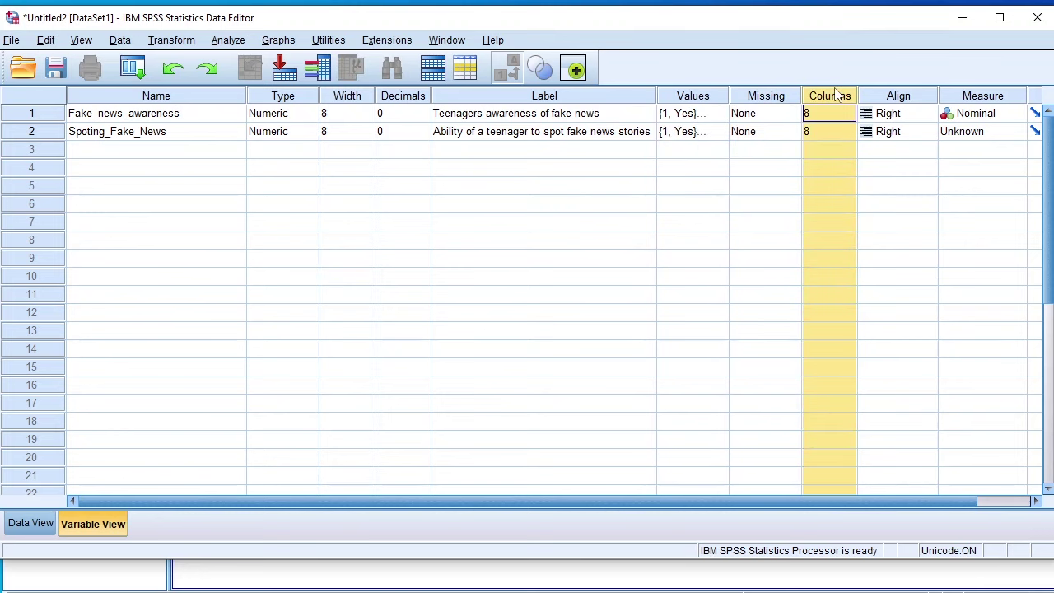
pyautogui.click(898, 98)
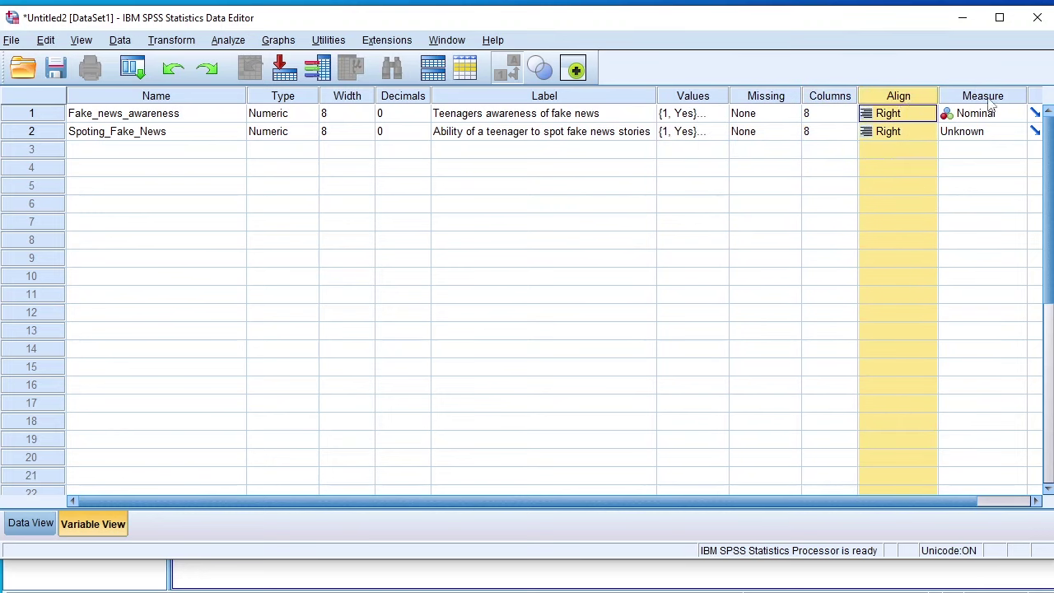
pyautogui.click(982, 132)
pyautogui.click(968, 181)
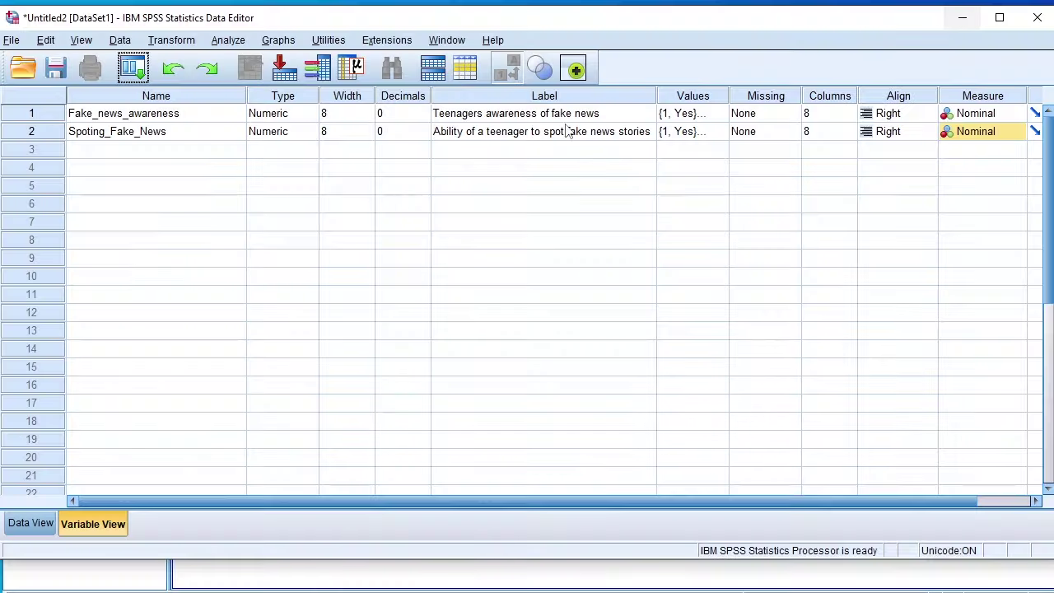
# Step: Add a third variable named Perception_of_news_articles and set its decimals to 0
pyautogui.click(106, 151)
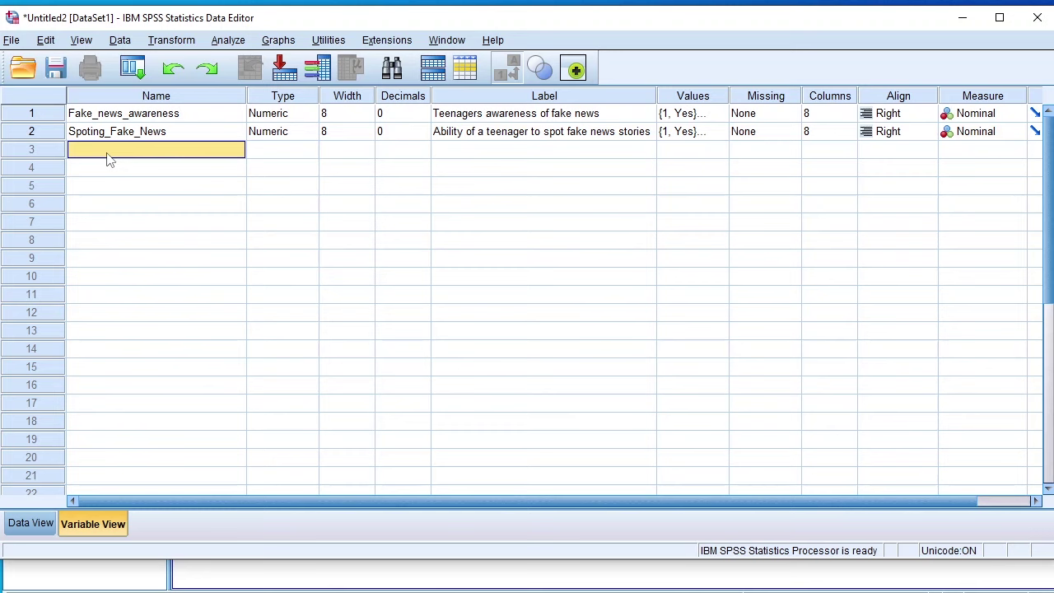
pyautogui.write('Perc')
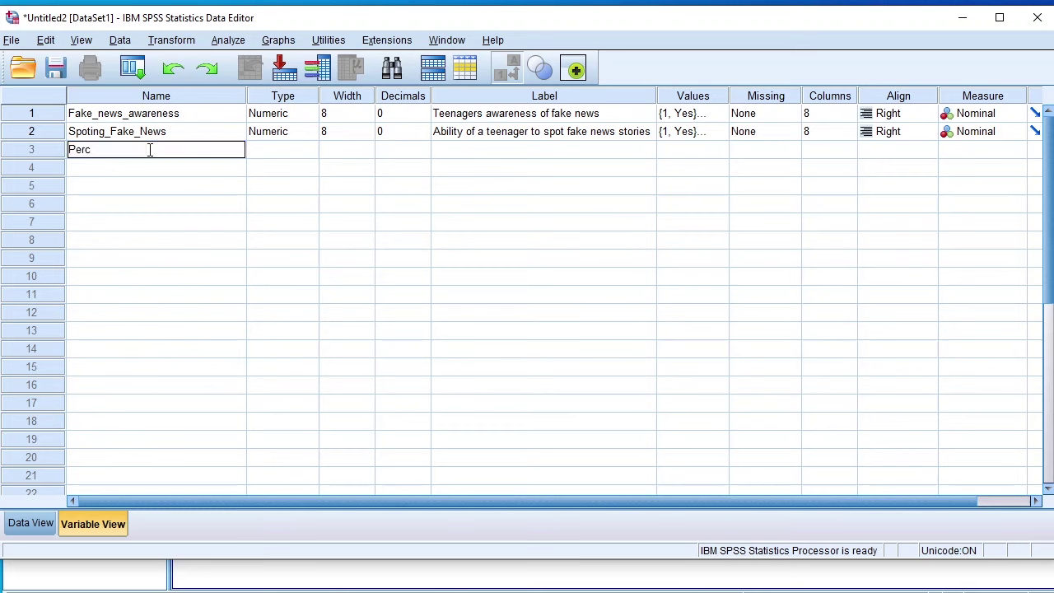
pyautogui.write('eption_of_news_article')
pyautogui.write('s')
pyautogui.press('Tab')
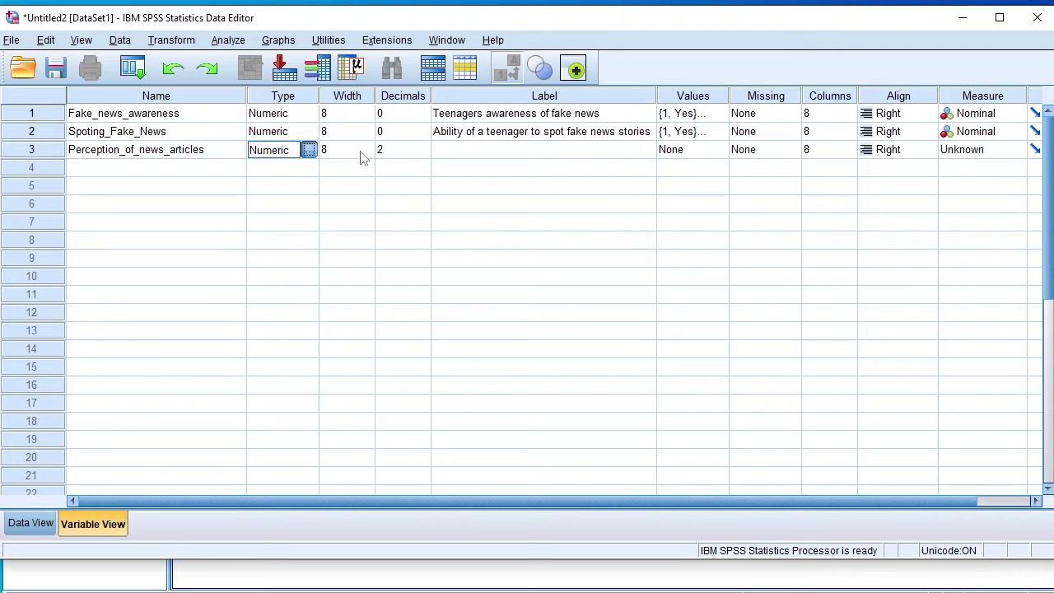
pyautogui.click(397, 150)
pyautogui.write('0')
# Step: Label the third variable "Whether a teenager beleives that news articles are true or not" and narrow the Label column
pyautogui.click(466, 157)
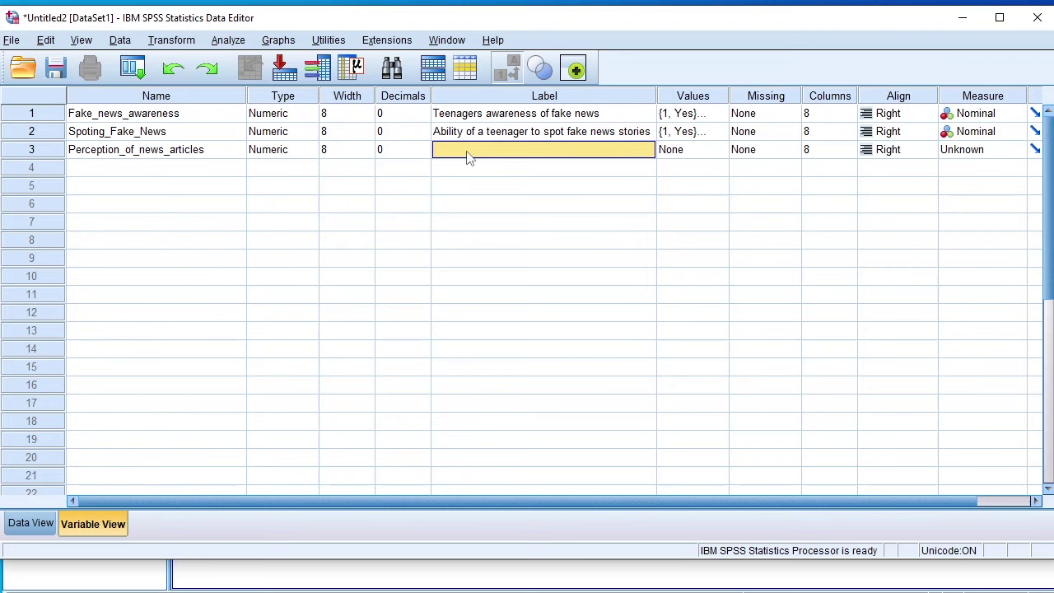
pyautogui.hotkey('ctrl', 'v')
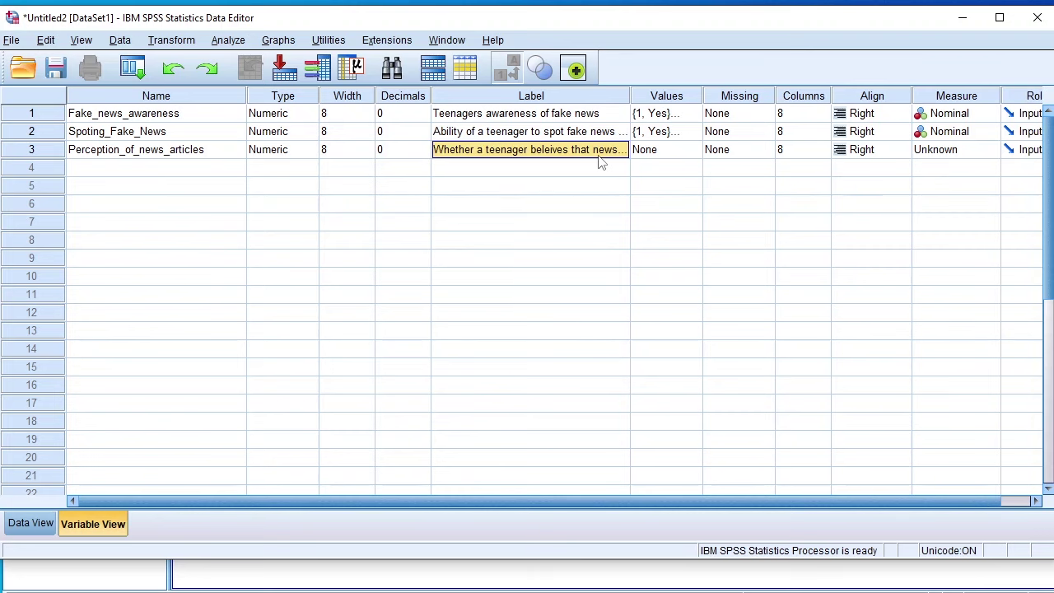
pyautogui.moveTo(630, 95); pyautogui.dragTo(590, 124)
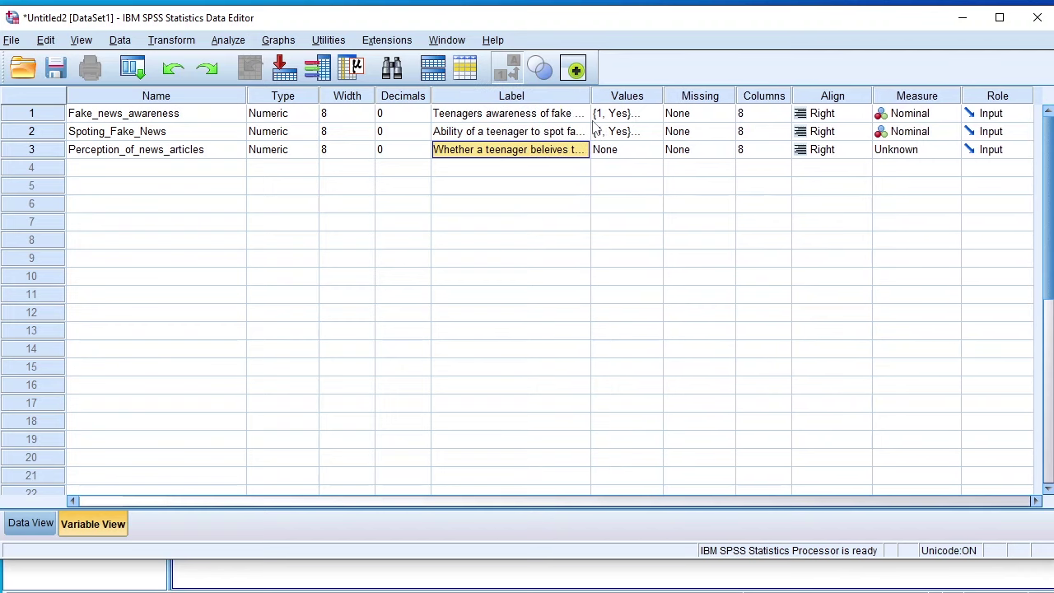
# Step: Define value labels for Perception_of_news_articles with 1 as Yes and 2 as No
pyautogui.click(632, 152)
pyautogui.click(652, 152)
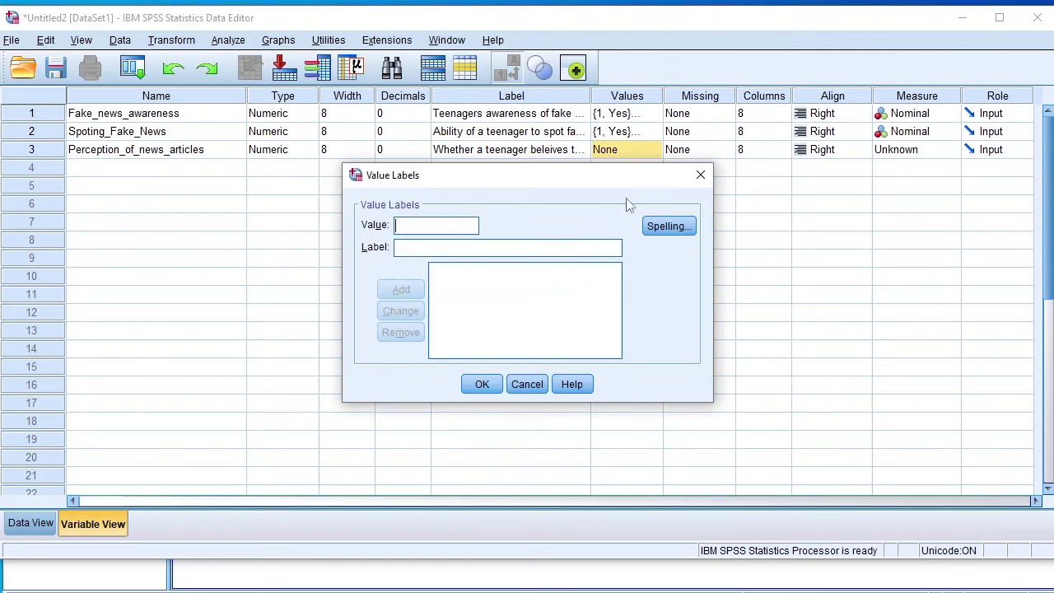
pyautogui.write('1')
pyautogui.click(425, 245)
pyautogui.write('Yes')
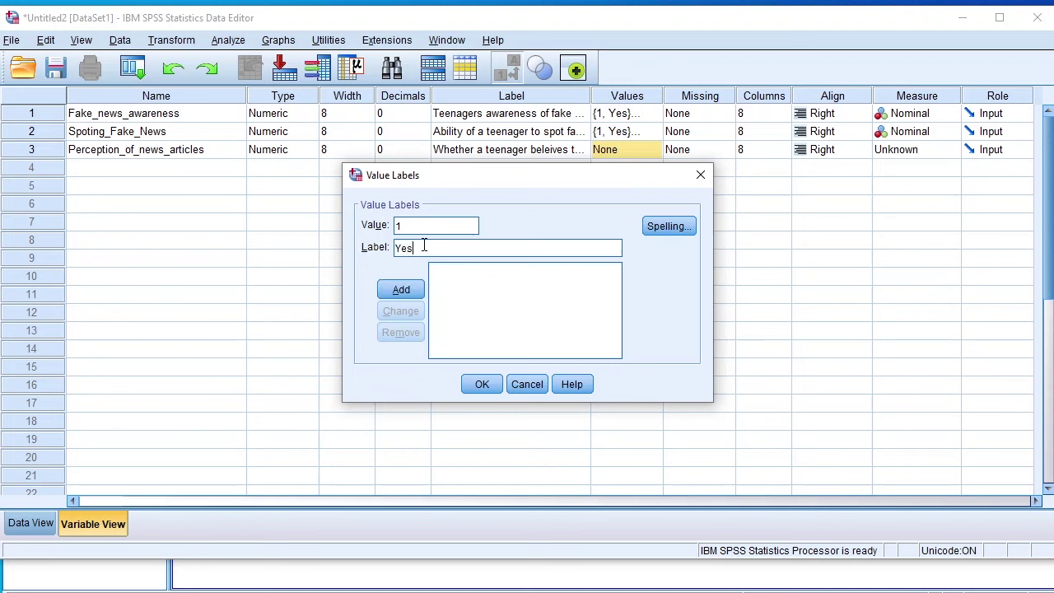
pyautogui.press('Return')
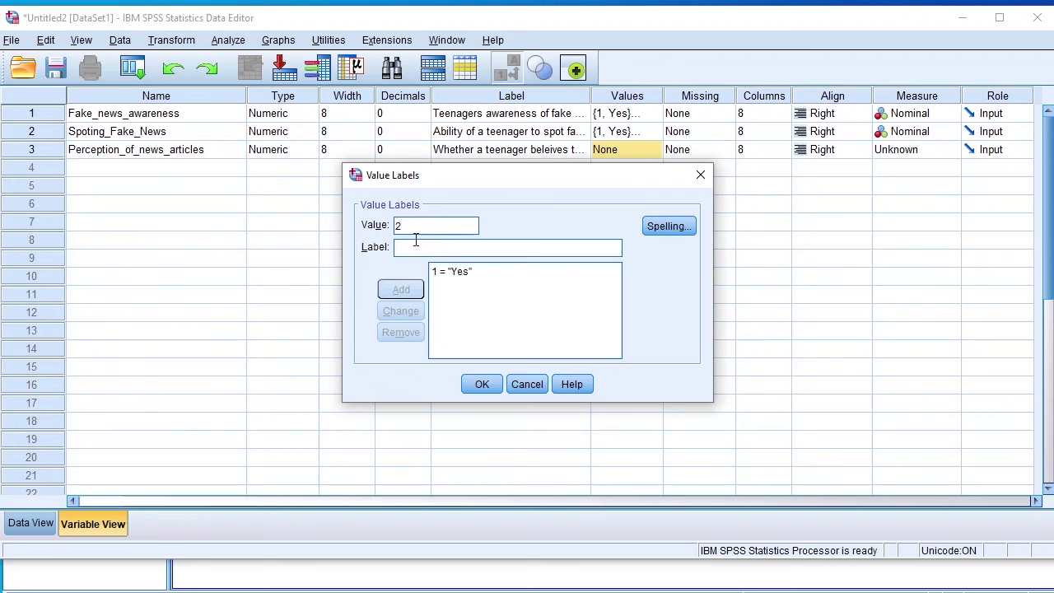
pyautogui.click(416, 240)
pyautogui.write('No')
pyautogui.click(401, 290)
pyautogui.click(482, 384)
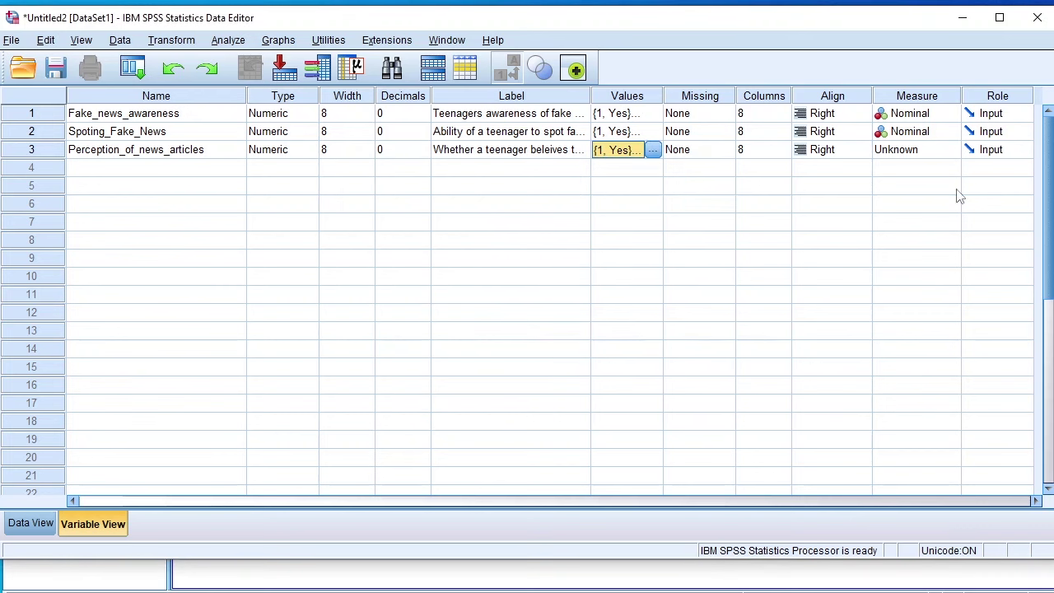
# Step: Set the measurement level of Perception_of_news_articles to Nominal
pyautogui.click(701, 96)
pyautogui.click(766, 97)
pyautogui.click(835, 97)
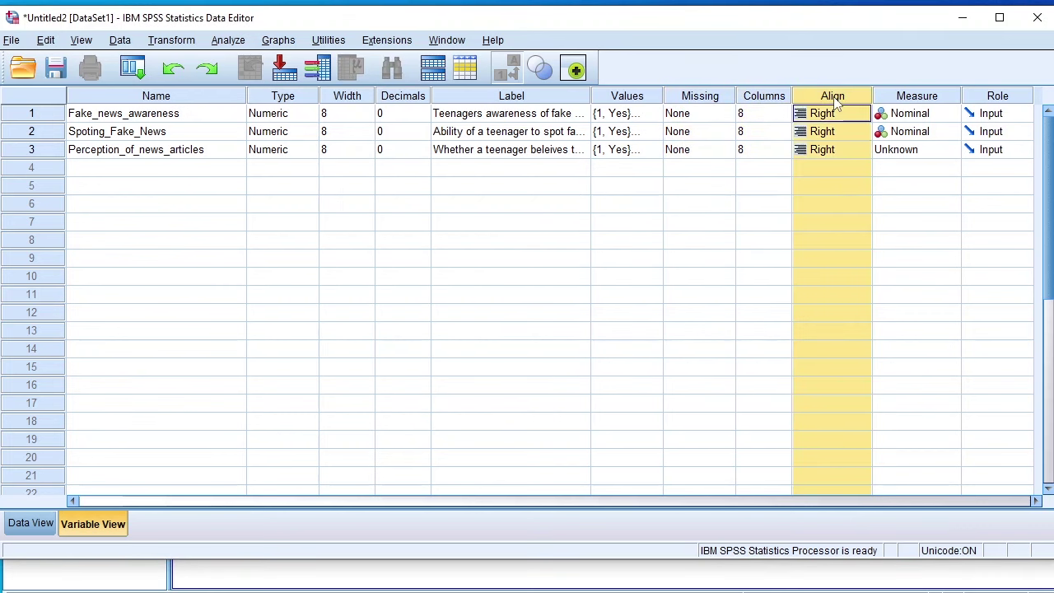
pyautogui.click(898, 153)
pyautogui.click(917, 201)
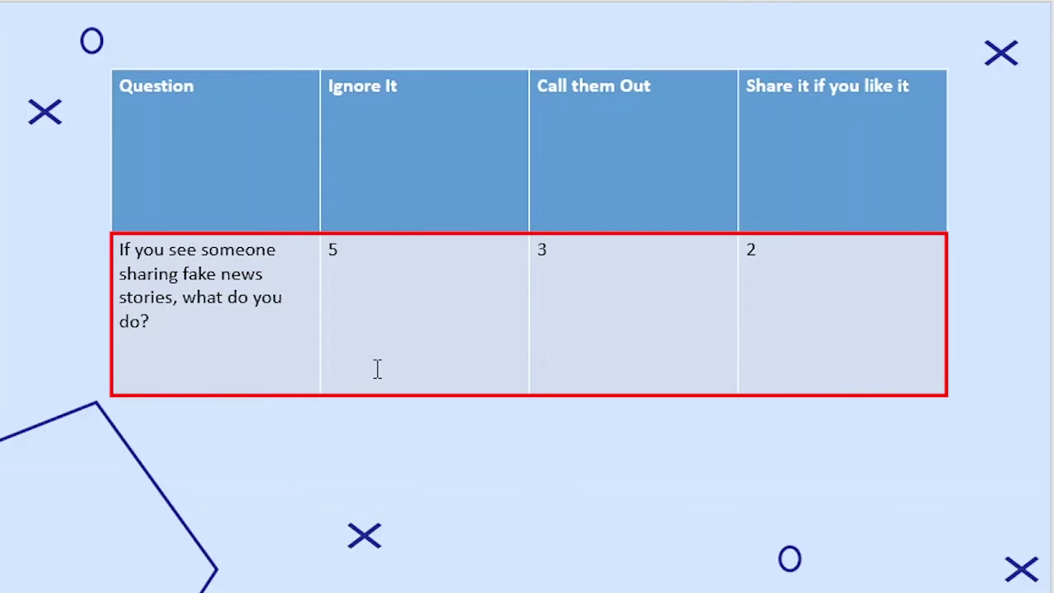
# Step: Check the question on sharing fake news, and add a fourth variable named Attitude_towards_sharing_fake_news with 0 decimals
pyautogui.click(340, 284)
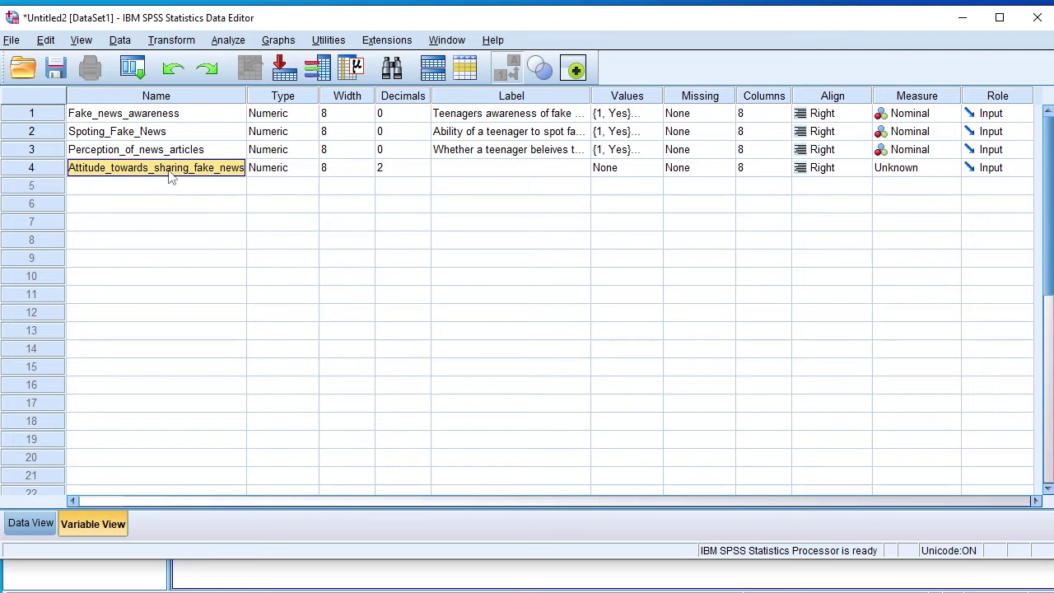
pyautogui.click(288, 175)
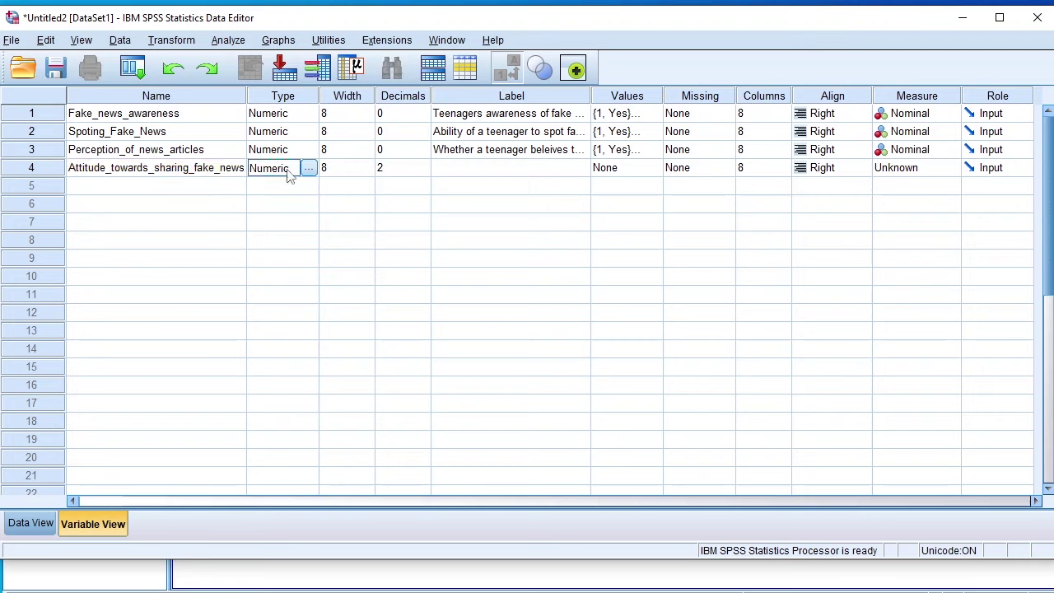
pyautogui.click(384, 170)
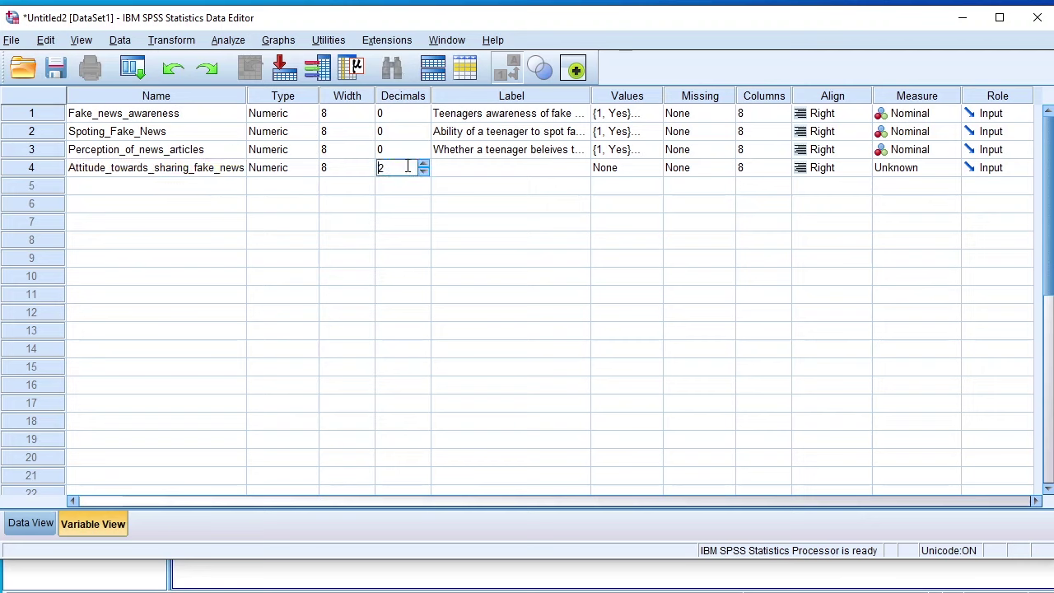
pyautogui.press('BackSpace')
pyautogui.write('0')
# Step: Label the fourth variable "Action taken by a teenager towards sharing fake news"
pyautogui.click(452, 170)
pyautogui.write('Action taken by a teenager towards sharing fake news')
pyautogui.press('Return')
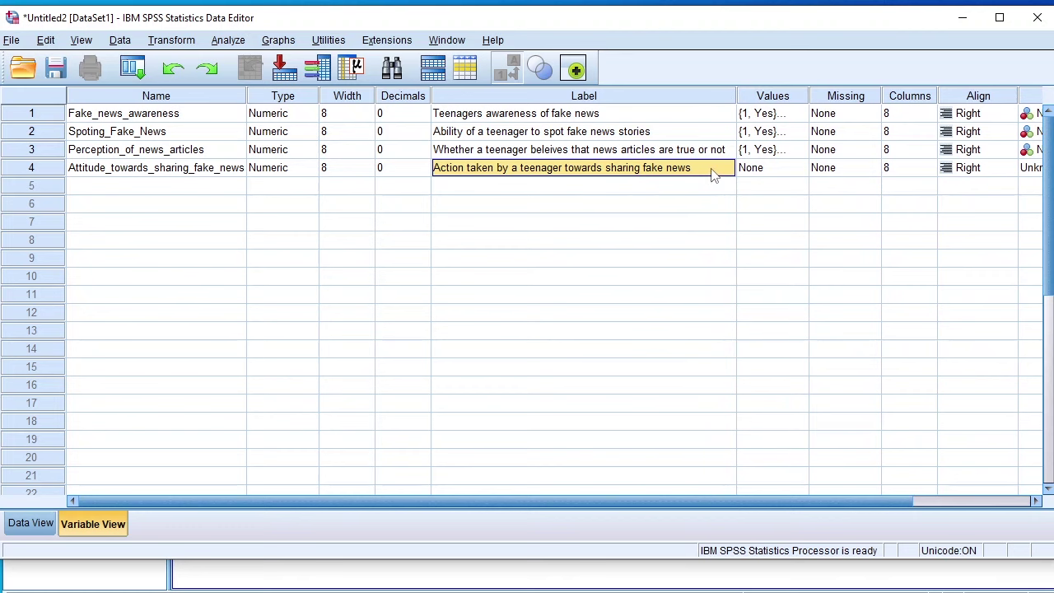
# Step: Copy the answer option "Ignore It" from the PowerPoint questionnaire table and add it as the label of value 1 for Attitude_towards_sharing_fake_news
pyautogui.click(762, 173)
pyautogui.click(798, 169)
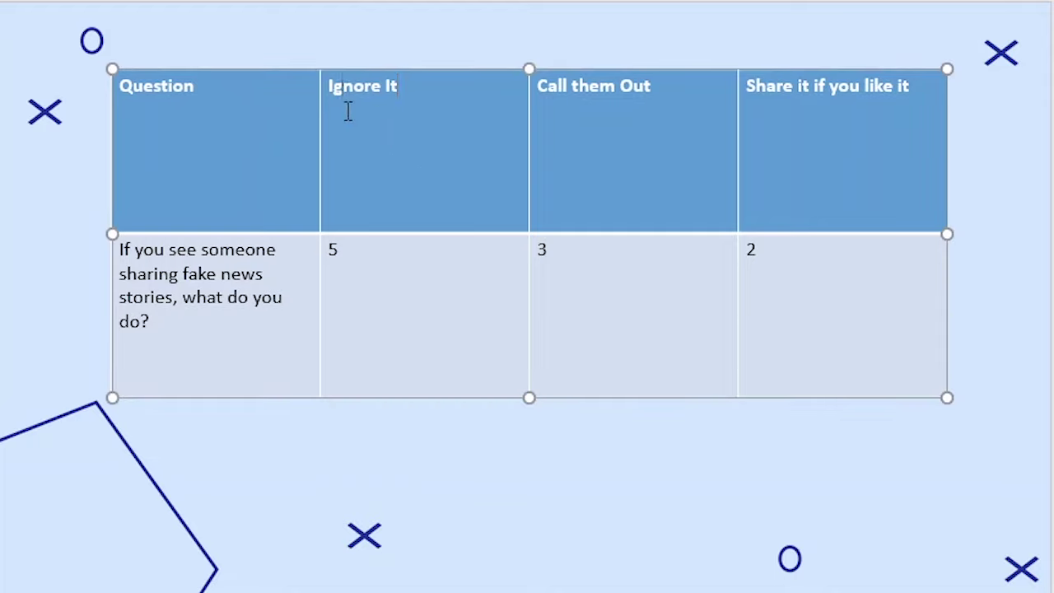
pyautogui.click(876, 134)
pyautogui.moveTo(332, 88); pyautogui.dragTo(402, 92)
pyautogui.rightClick(391, 96)
pyautogui.click(430, 125)
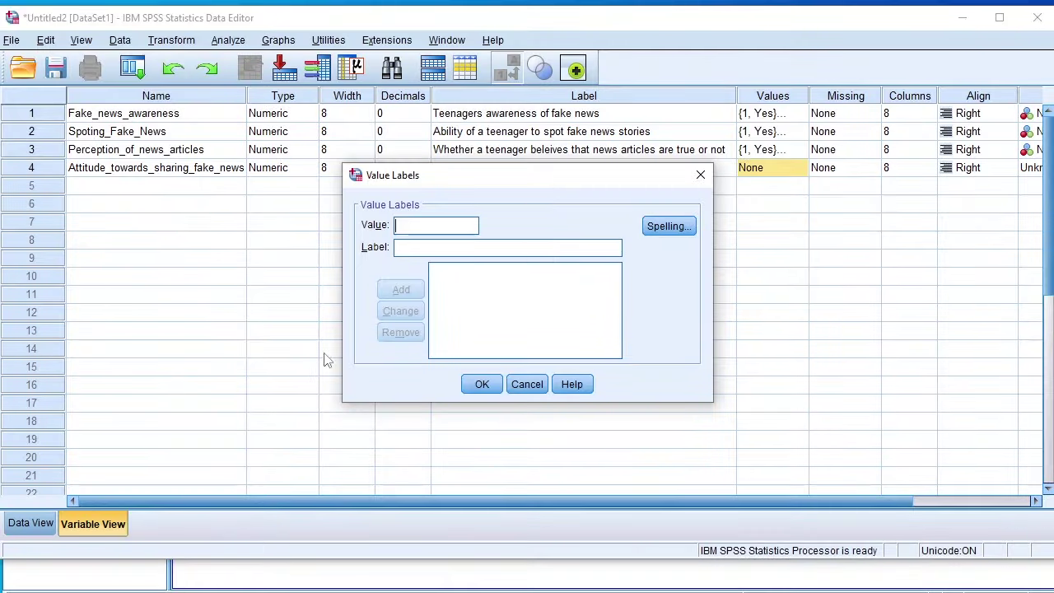
pyautogui.write('1')
pyautogui.rightClick(423, 250)
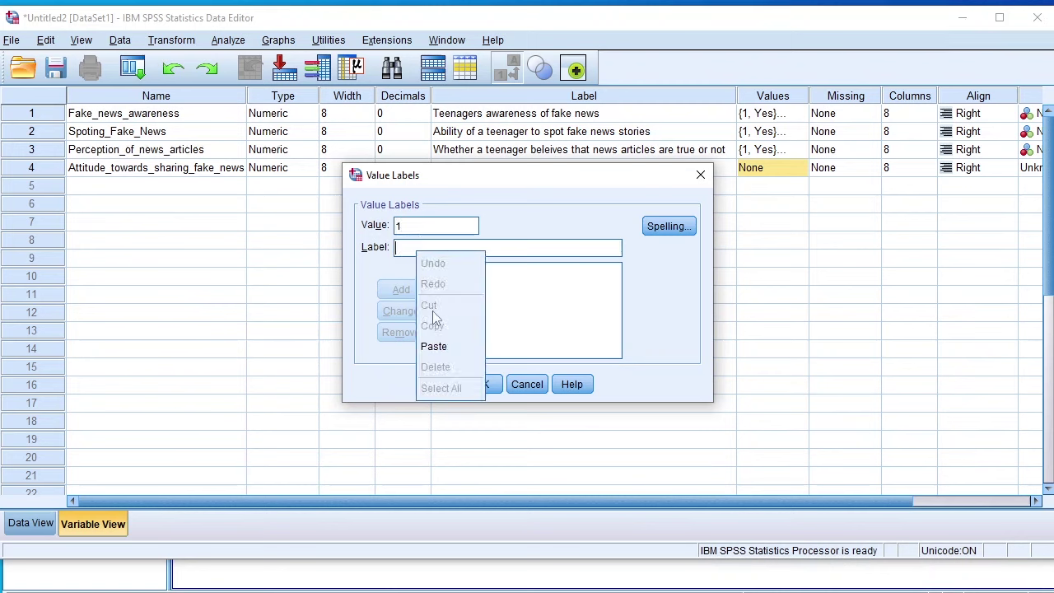
pyautogui.click(438, 349)
pyautogui.click(401, 290)
# Step: Complete the fourth variable's value labels with 2 as "Call them Out" and 3 as "Share it if you like it"
pyautogui.write('2')
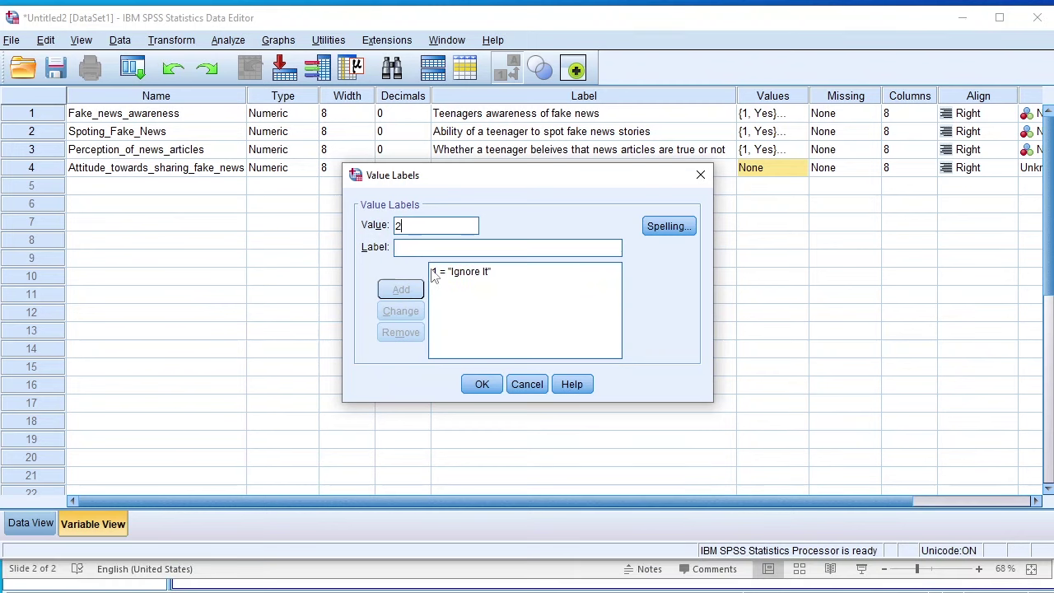
pyautogui.rightClick(425, 249)
pyautogui.click(438, 347)
pyautogui.click(401, 290)
pyautogui.write('3')
pyautogui.rightClick(419, 256)
pyautogui.click(433, 339)
pyautogui.click(401, 290)
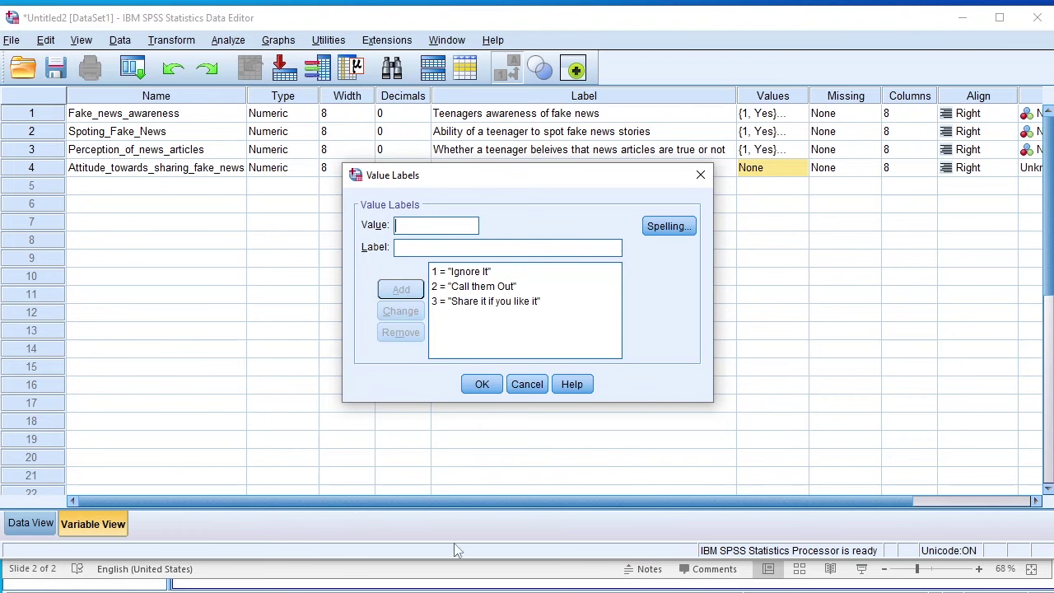
pyautogui.click(481, 383)
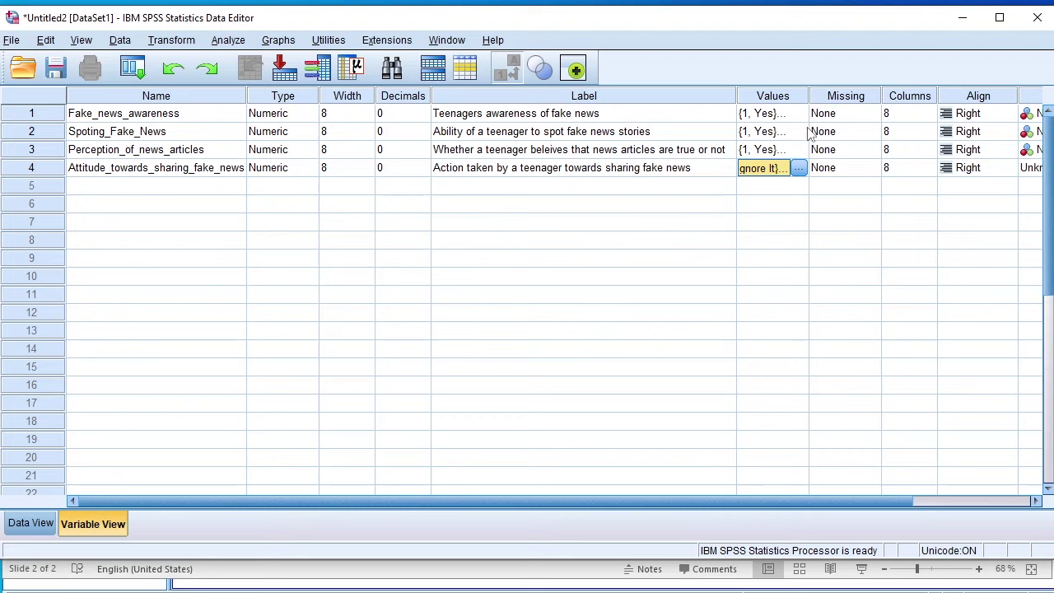
# Step: Narrow the Label column and set the measurement level of Attitude_towards_sharing_fake_news to Nominal
pyautogui.click(844, 95)
pyautogui.click(902, 99)
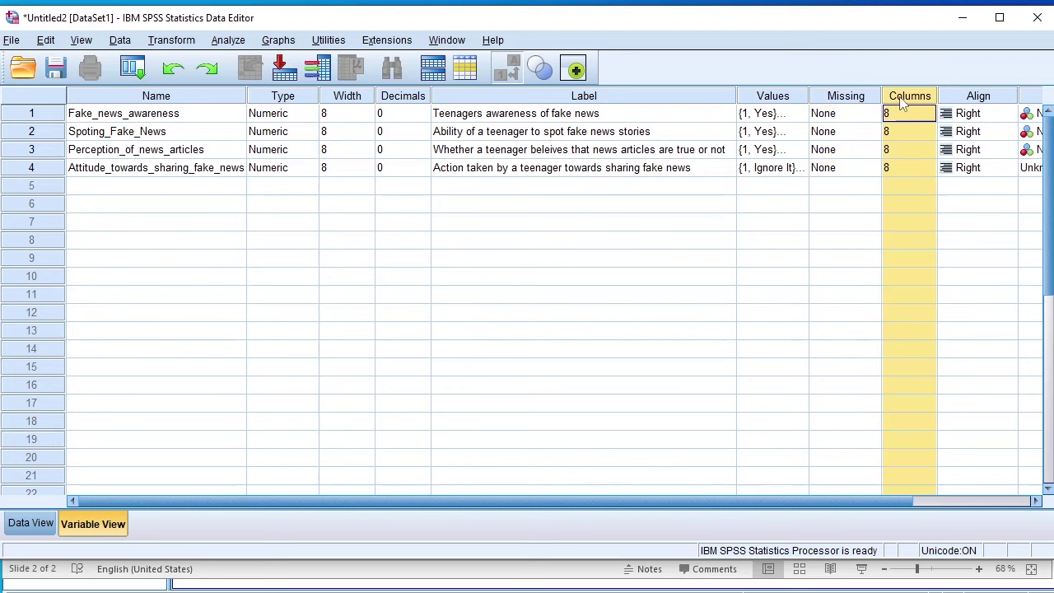
pyautogui.click(982, 98)
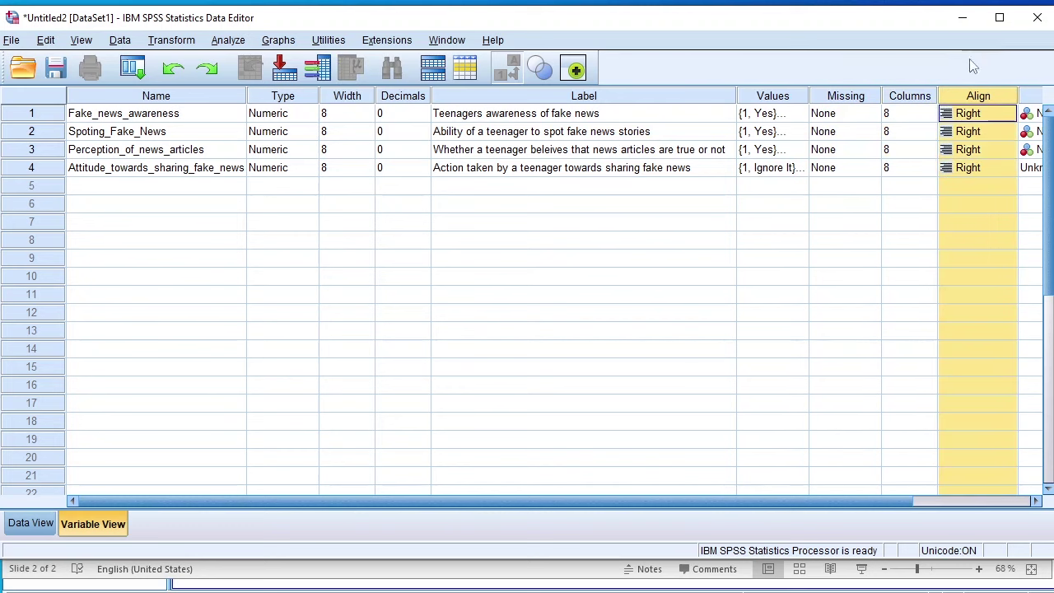
pyautogui.moveTo(737, 97); pyautogui.dragTo(610, 97)
pyautogui.click(935, 167)
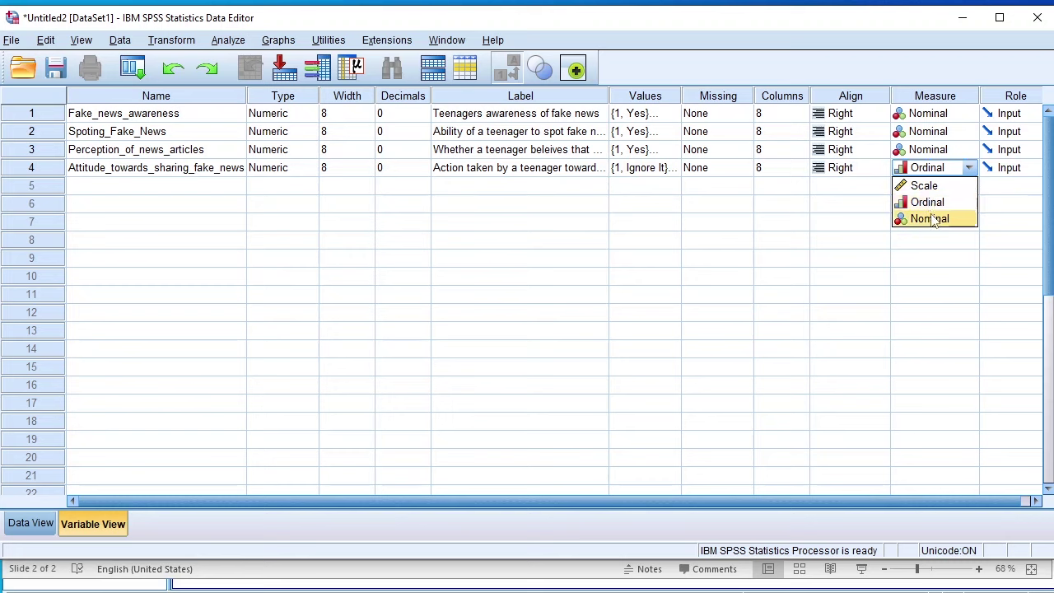
pyautogui.click(935, 220)
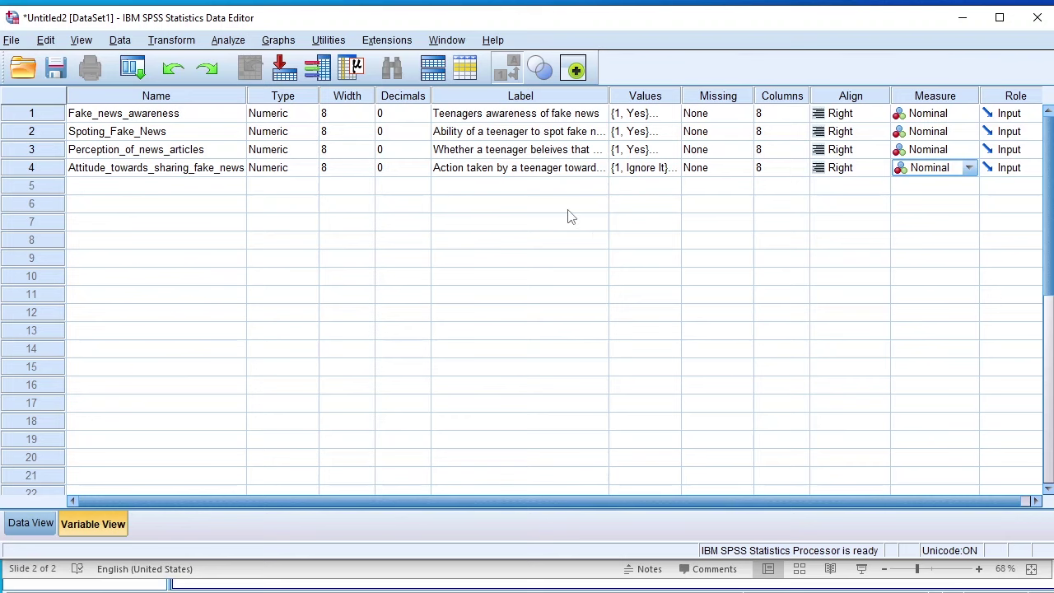
# Step: Review the four variable columns in Data View
pyautogui.hotkey('ctrl', 't')
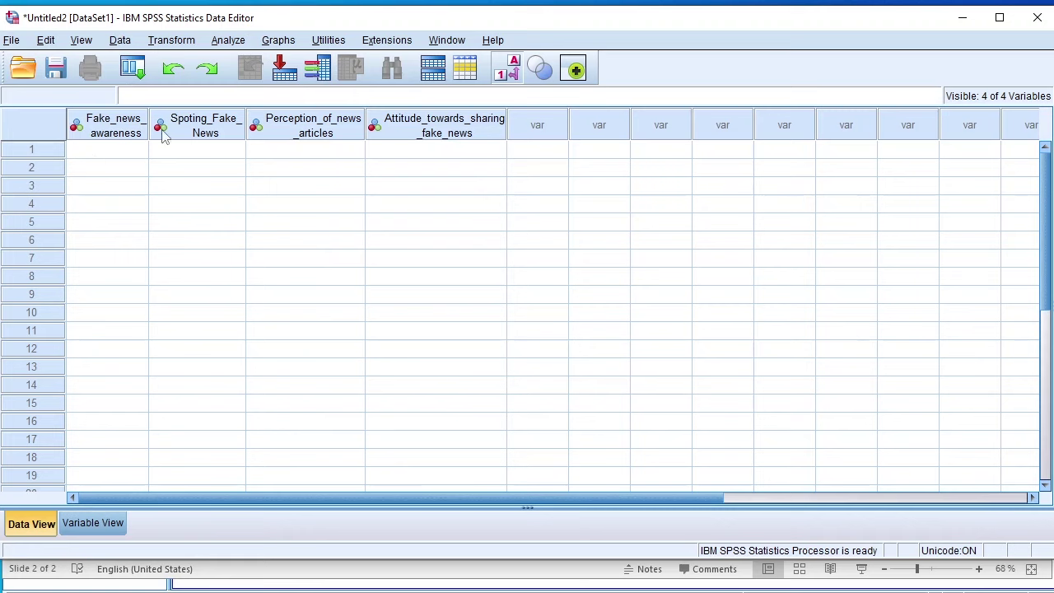
pyautogui.click(134, 125)
pyautogui.click(194, 137)
pyautogui.click(315, 138)
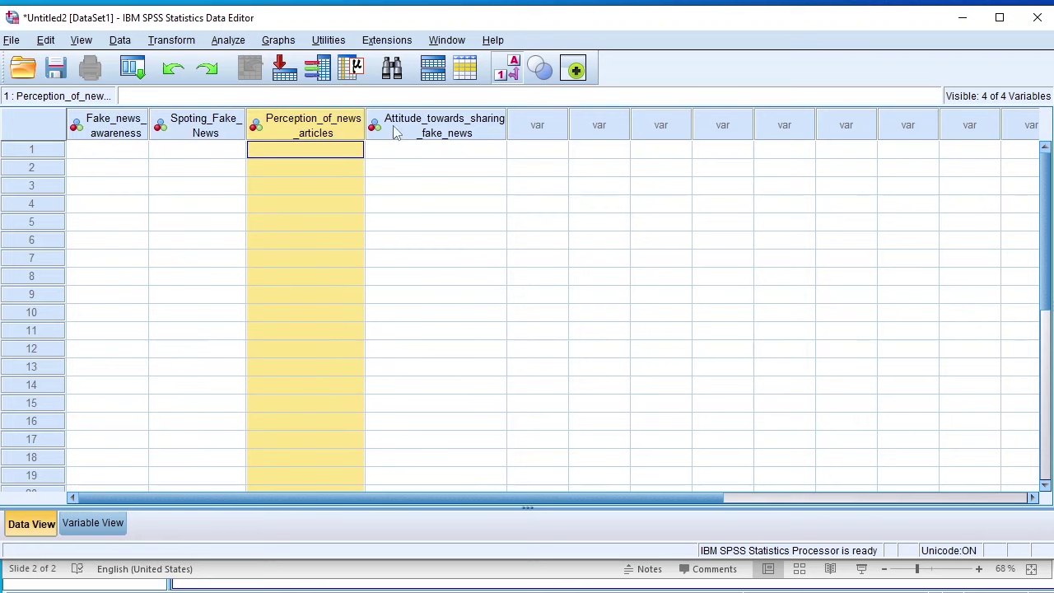
pyautogui.click(373, 136)
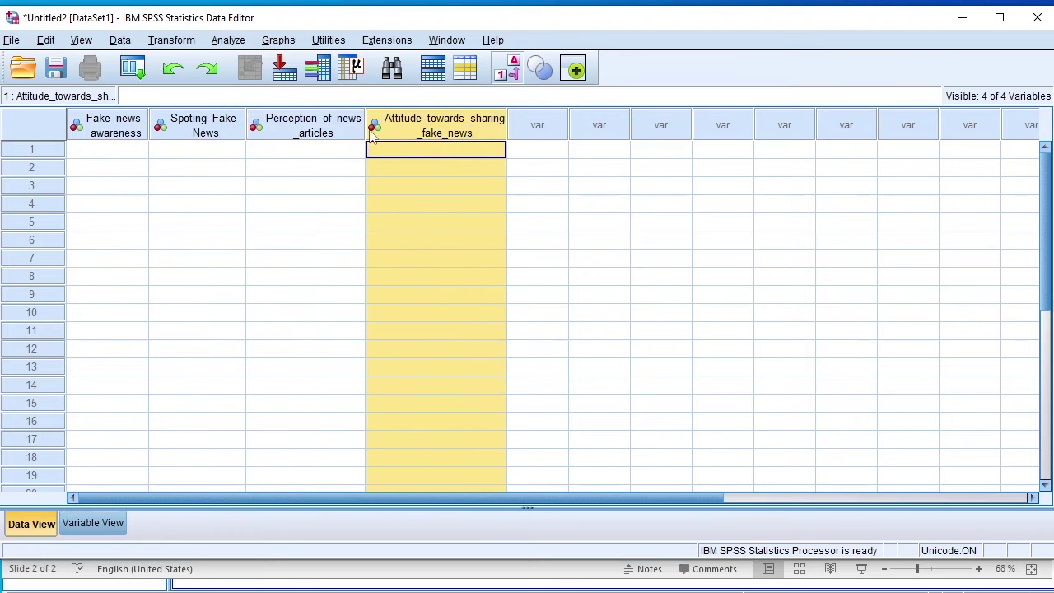
pyautogui.click(134, 125)
pyautogui.click(174, 137)
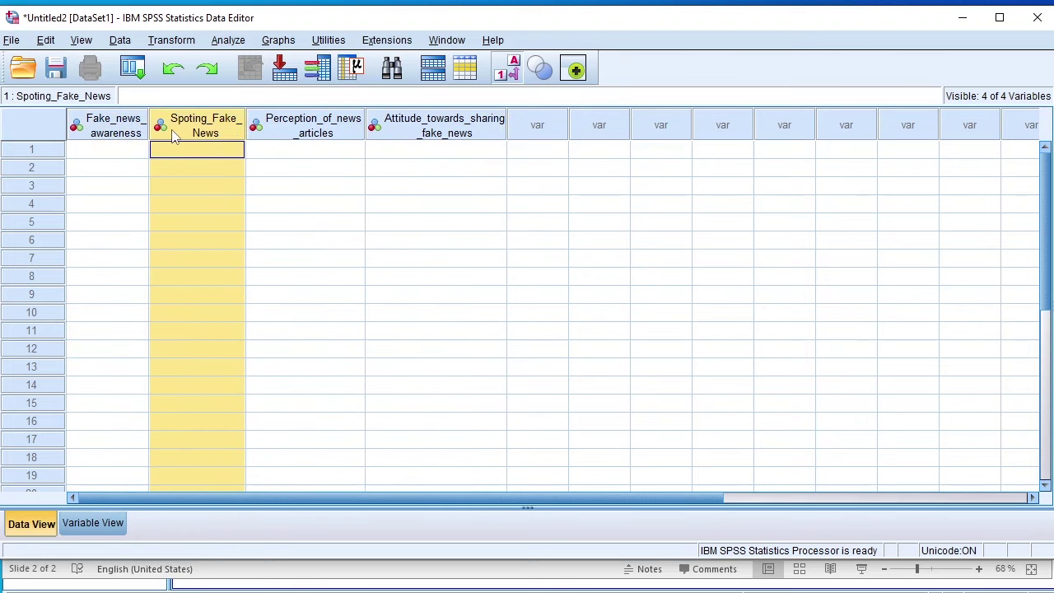
pyautogui.click(310, 126)
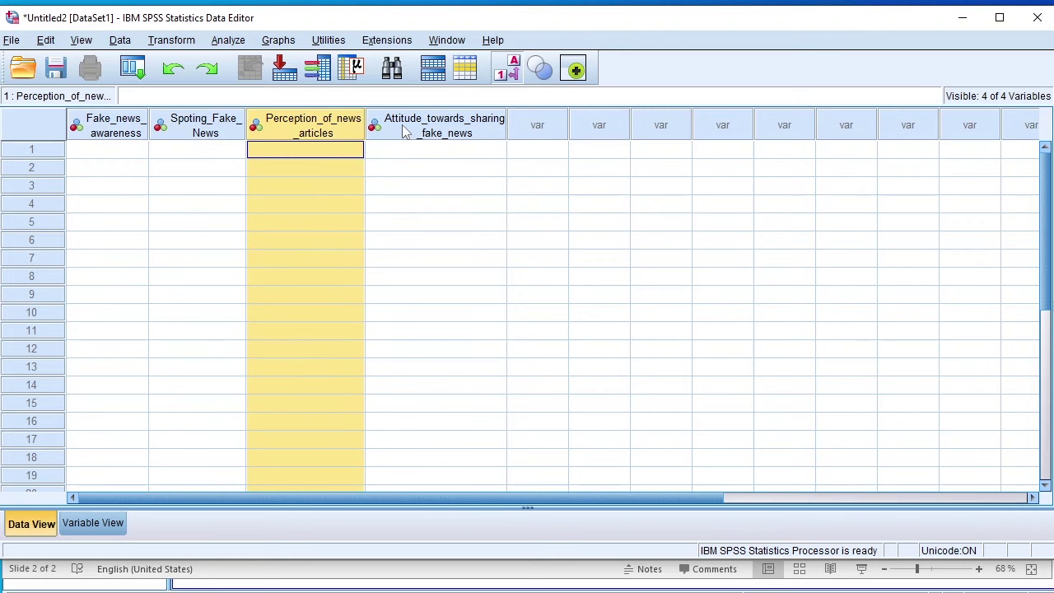
pyautogui.click(411, 130)
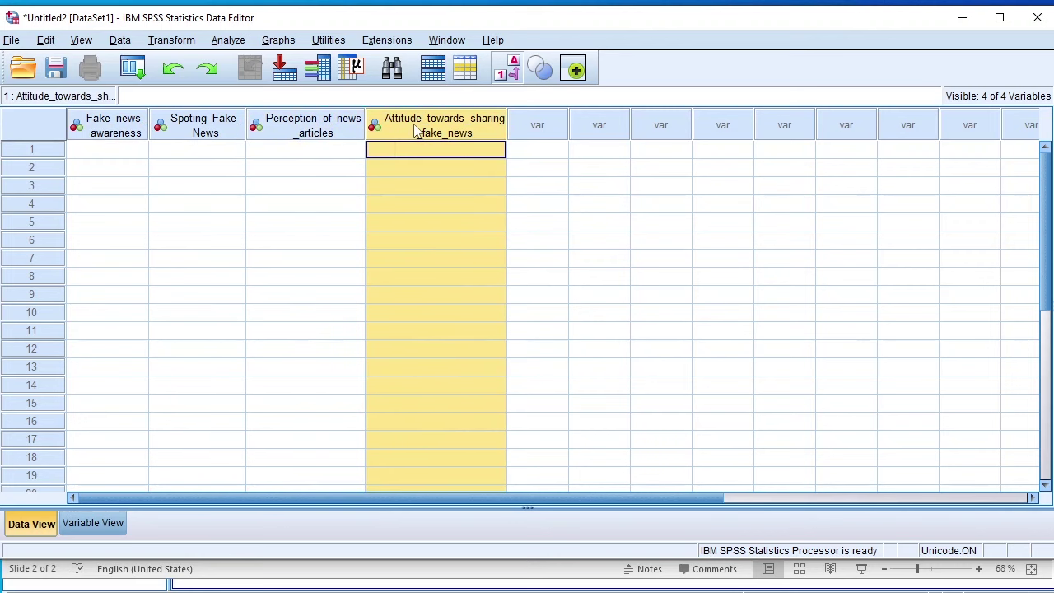
# Step: Place the Data Editor window beside the PowerPoint slide showing the three Yes/No survey questions
pyautogui.click(969, 29)
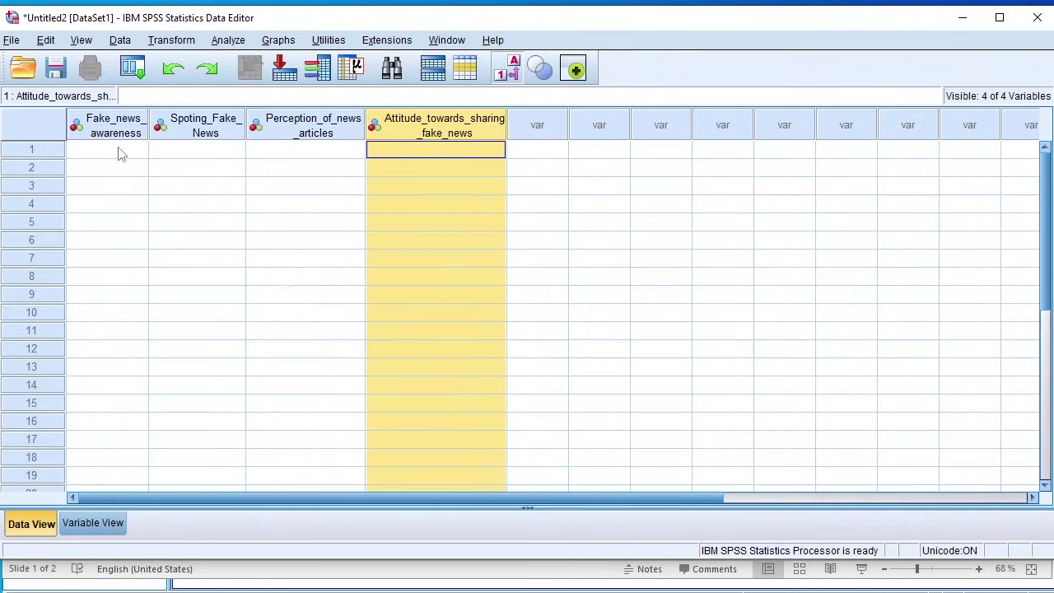
pyautogui.click(108, 149)
pyautogui.moveTo(313, 7); pyautogui.dragTo(734, 28)
# Step: Enter code 1 (Yes) for Fake_news_awareness in cases 1 to 8
pyautogui.click(561, 152)
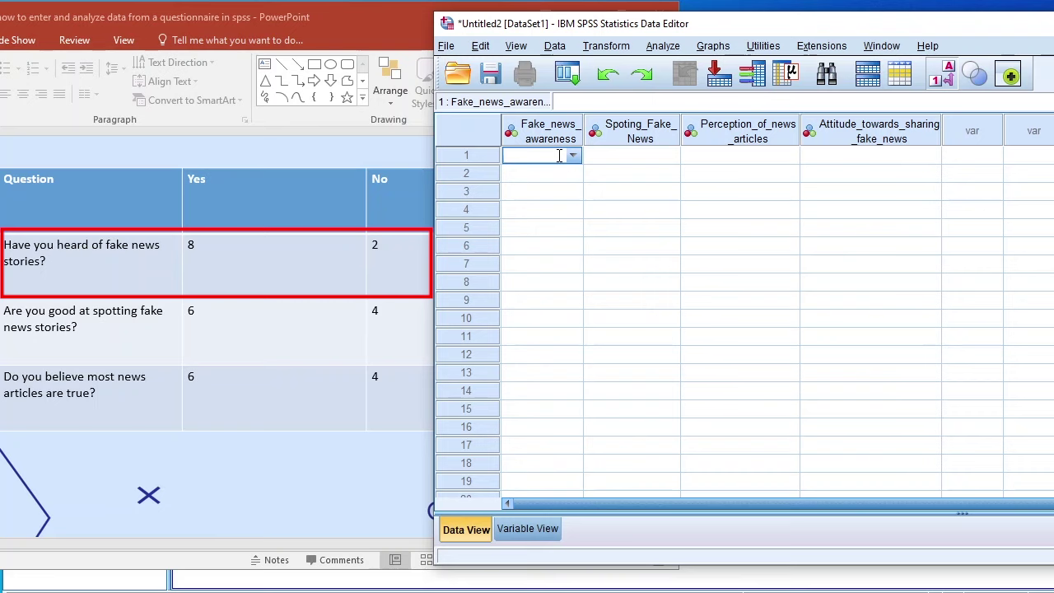
pyautogui.write('1')
pyautogui.write('1')
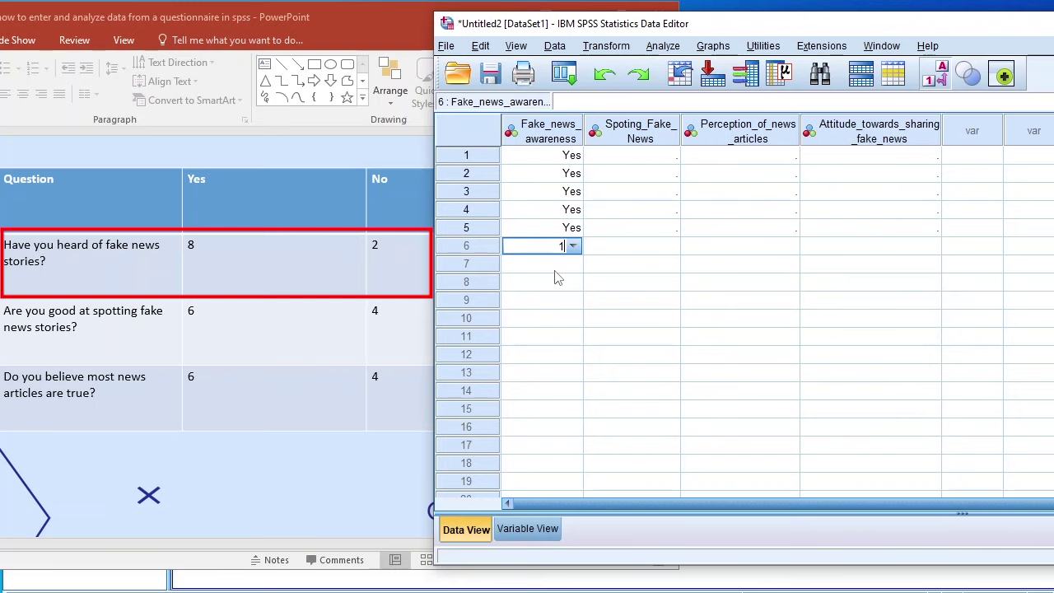
pyautogui.press('Return')
pyautogui.write('1')
pyautogui.press('Return')
pyautogui.write('1')
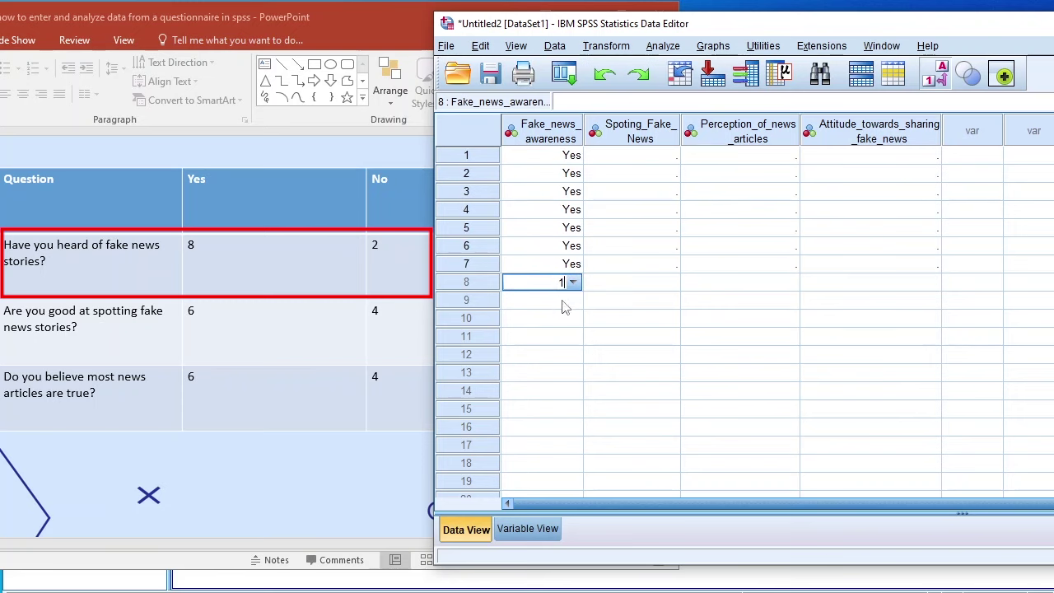
pyautogui.press('Return')
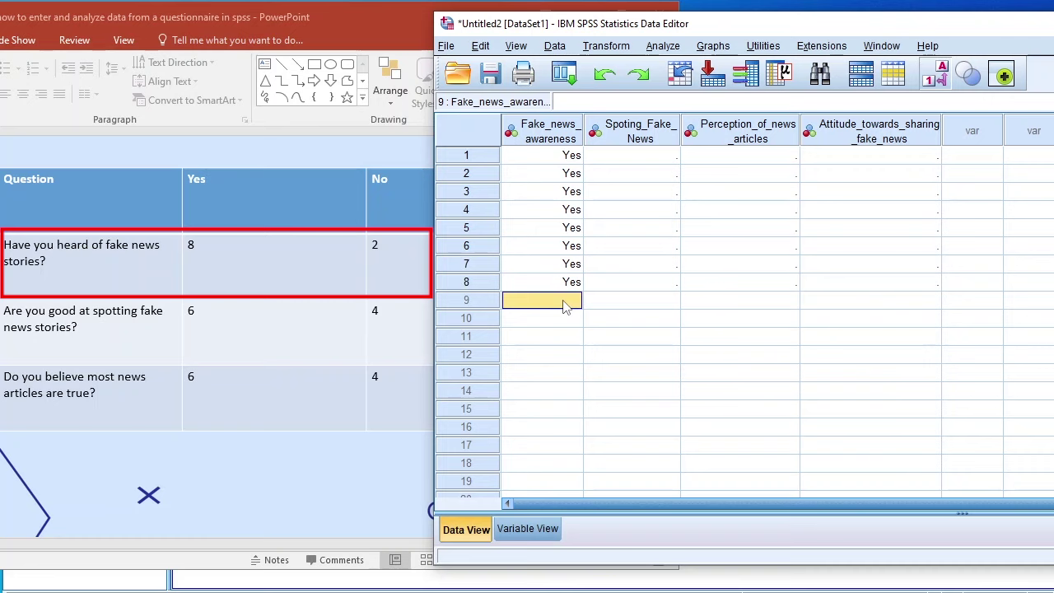
# Step: Enter code 2 (No) for Fake_news_awareness in cases 9 and 10
pyautogui.write('2')
pyautogui.press('Return')
pyautogui.write('2')
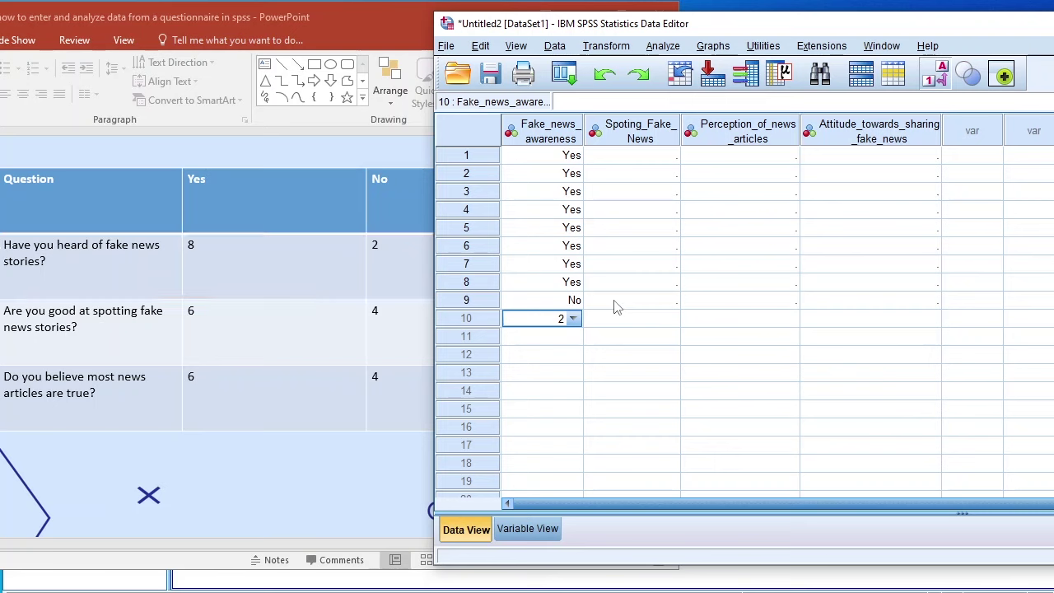
# Step: Enter code 1 (Yes) for Spoting_Fake_News in cases 1 to 6, following the slide's second question
pyautogui.click(638, 156)
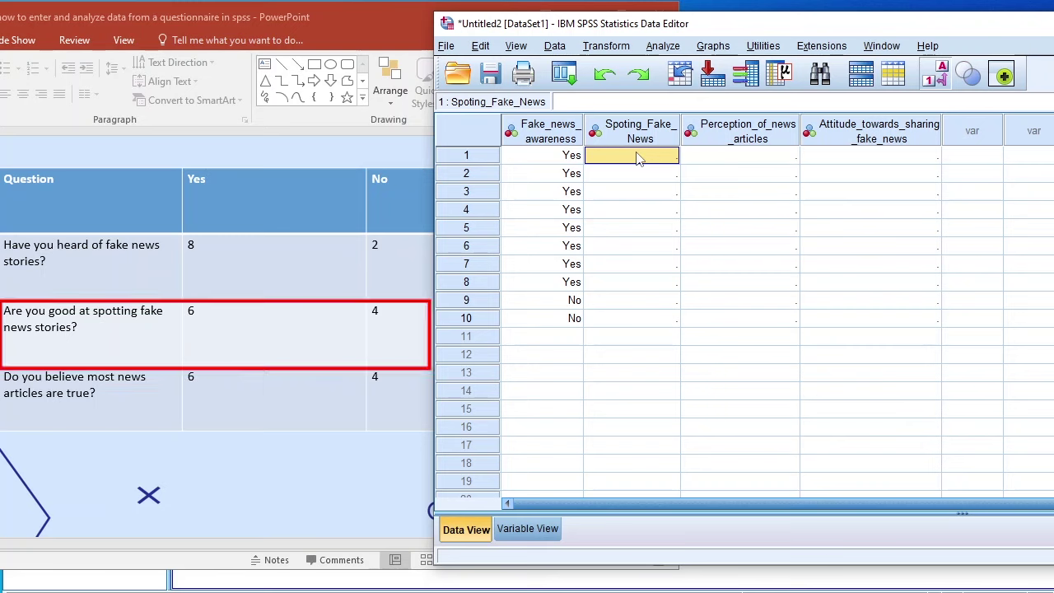
pyautogui.moveTo(639, 137)
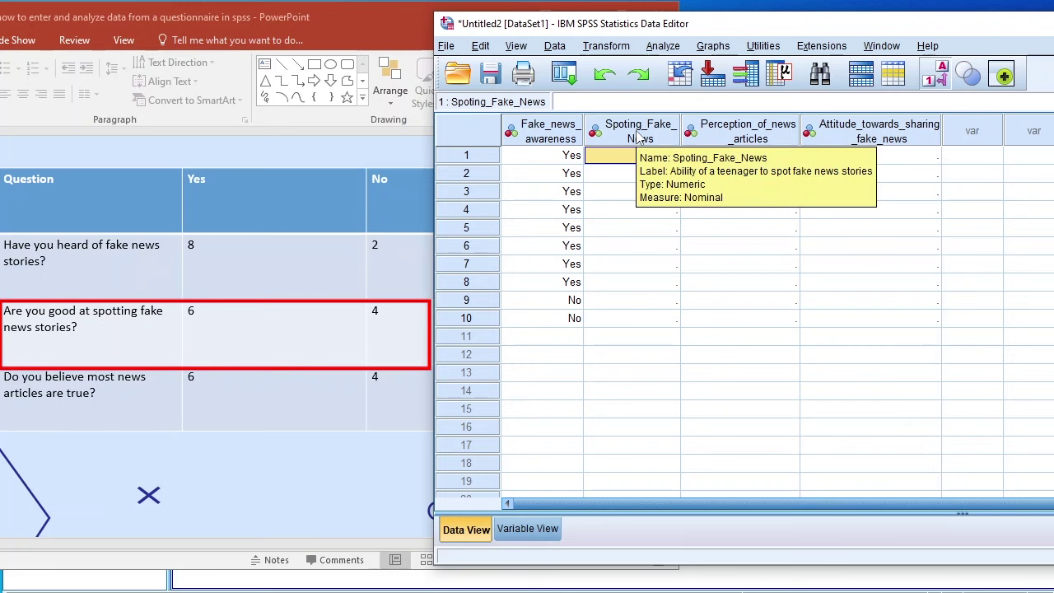
pyautogui.click(131, 345)
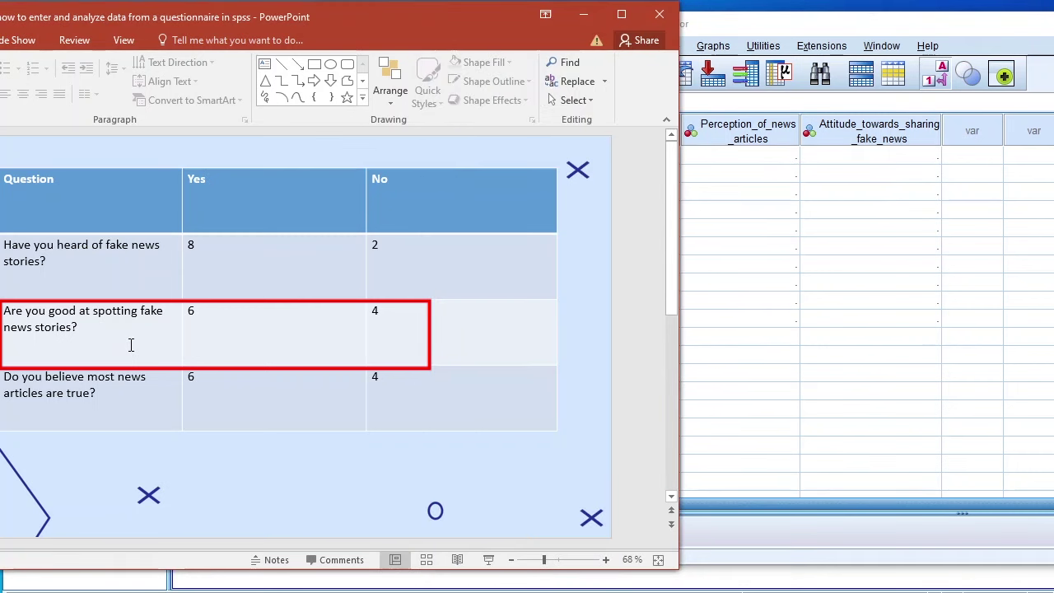
pyautogui.click(737, 31)
pyautogui.click(661, 176)
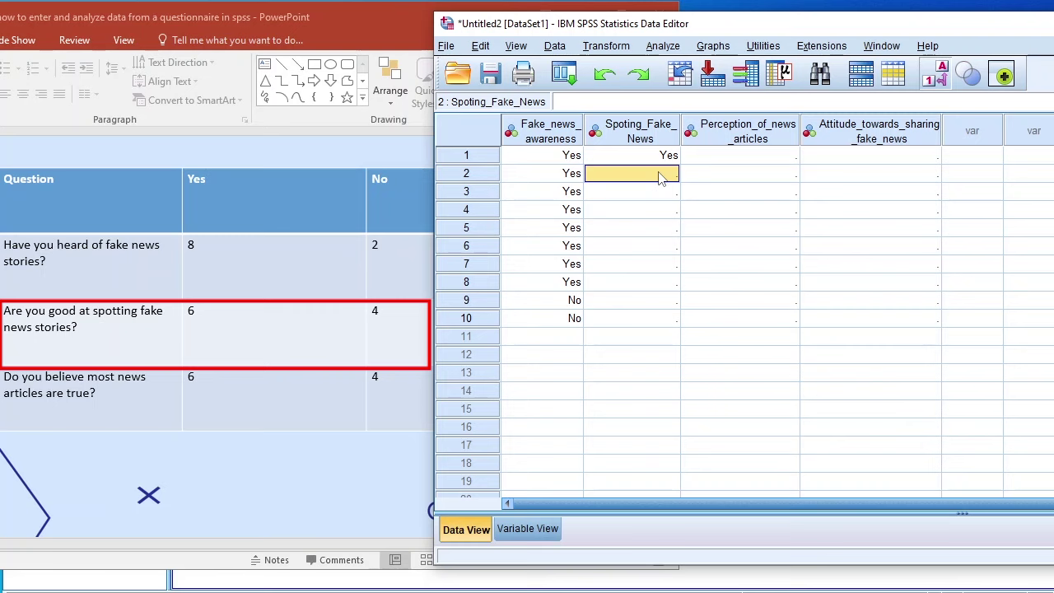
pyautogui.write('1')
pyautogui.press('Return')
pyautogui.write('1')
pyautogui.press('Return')
pyautogui.write('1')
pyautogui.press('Return')
pyautogui.write('1')
pyautogui.press('Return')
pyautogui.write('1')
pyautogui.press('Return')
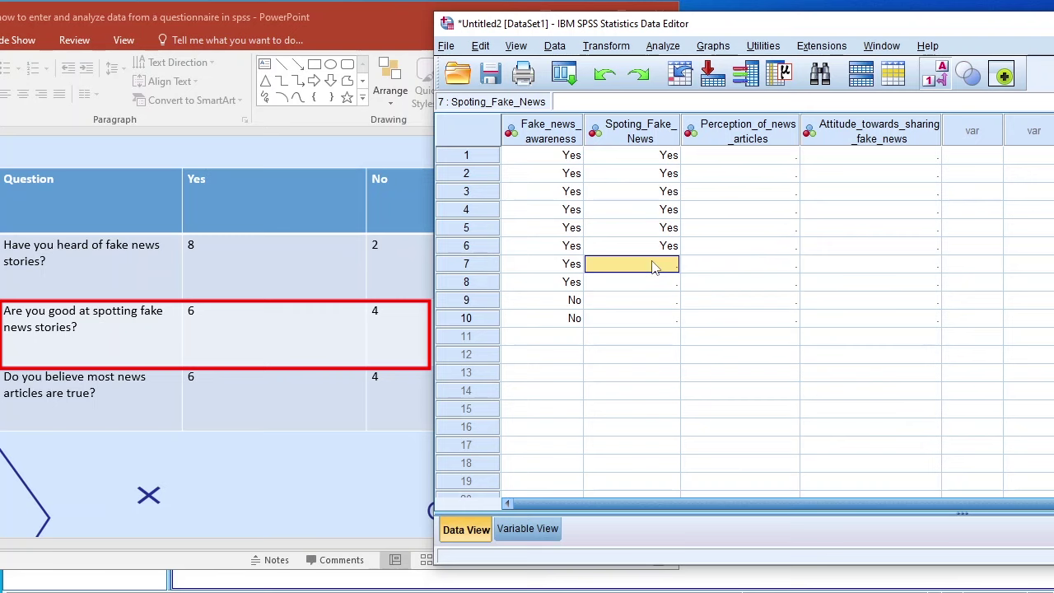
# Step: Enter code 2 (No) for Spoting_Fake_News in cases 7 to 10
pyautogui.write('2')
pyautogui.press('Return')
pyautogui.write('2')
pyautogui.press('Return')
pyautogui.write('2')
pyautogui.press('Return')
pyautogui.write('2')
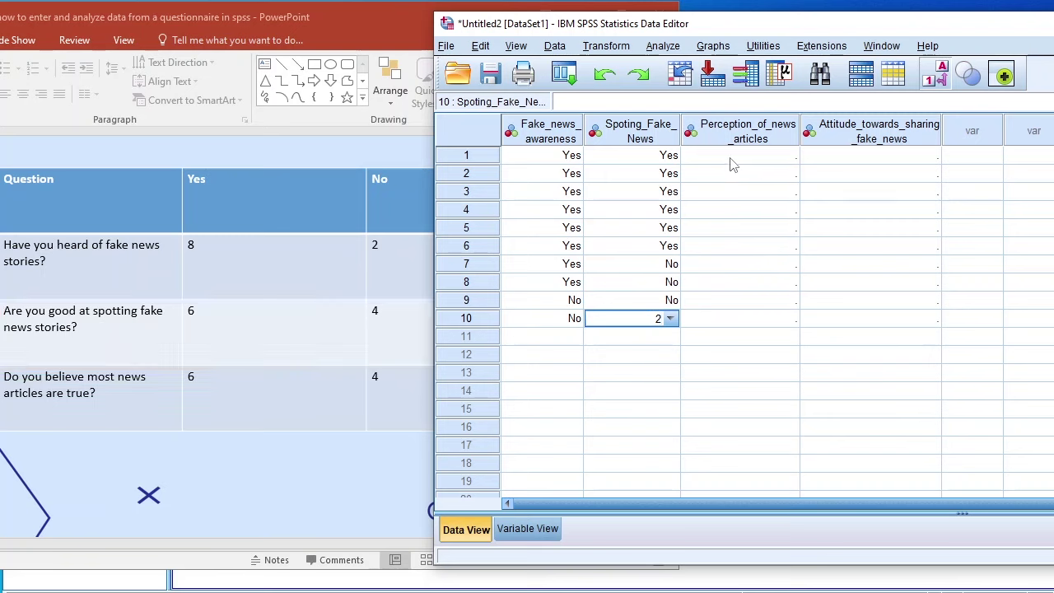
# Step: Enter code 1 (Yes) for Perception_of_news_articles in cases 1 to 6, following the slide's third question
pyautogui.click(731, 158)
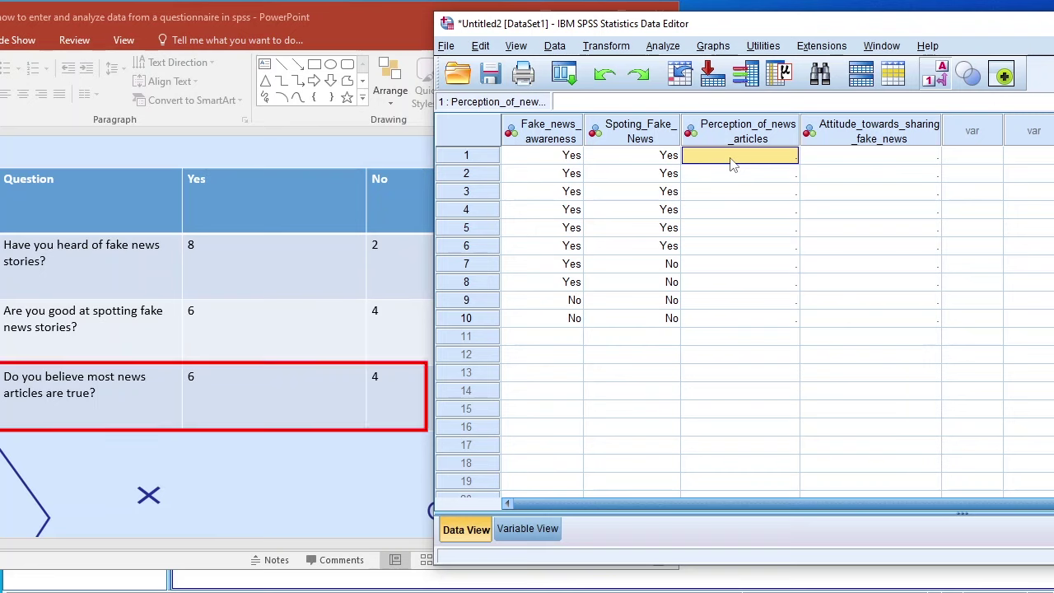
pyautogui.click(733, 138)
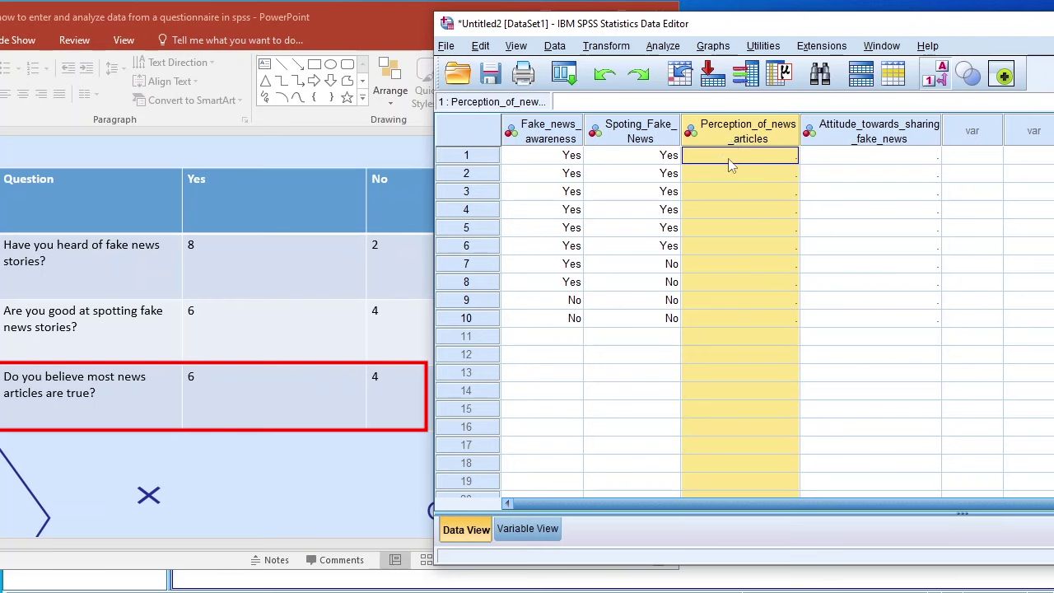
pyautogui.click(730, 163)
pyautogui.write('1')
pyautogui.click(750, 181)
pyautogui.write('1')
pyautogui.click(751, 195)
pyautogui.write('1')
pyautogui.click(745, 214)
pyautogui.write('1')
pyautogui.click(742, 230)
pyautogui.write('1')
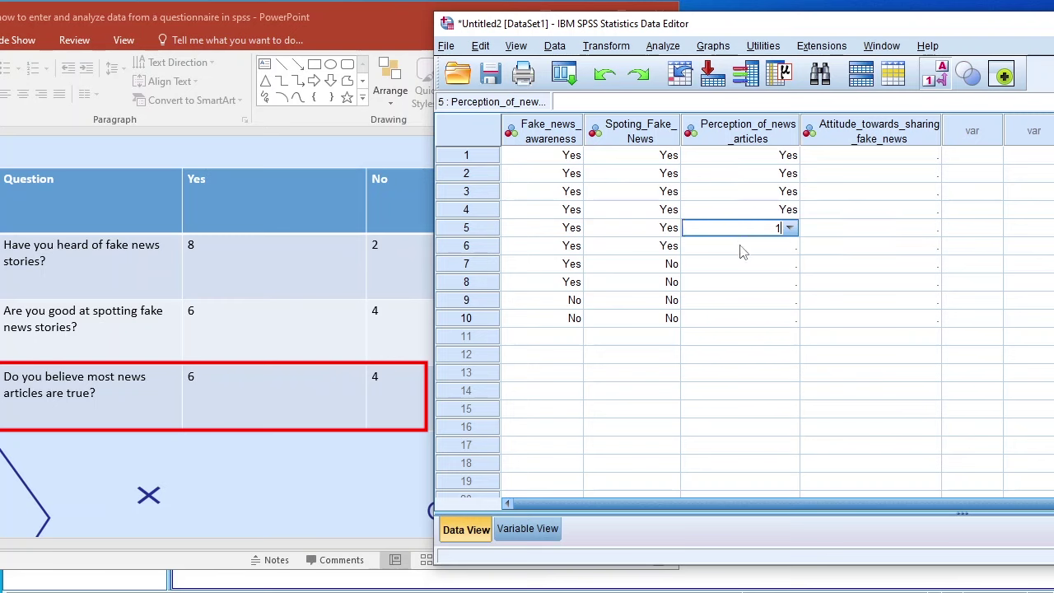
pyautogui.click(741, 250)
pyautogui.write('1')
# Step: Enter code 2 (No) for Perception_of_news_articles in cases 7 to 10
pyautogui.click(748, 265)
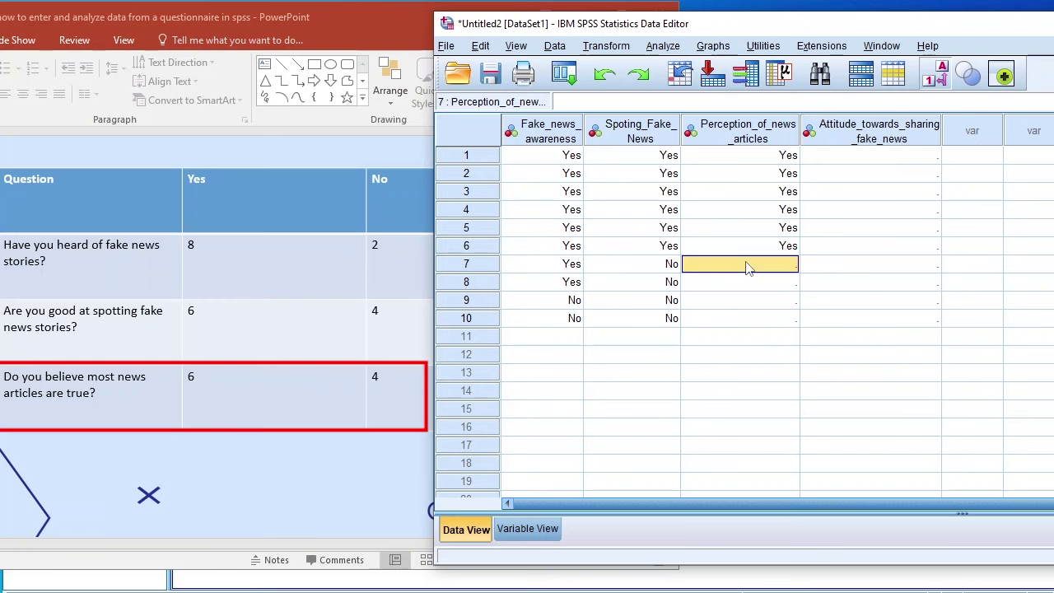
pyautogui.write('2')
pyautogui.click(759, 282)
pyautogui.click(758, 304)
pyautogui.write('2')
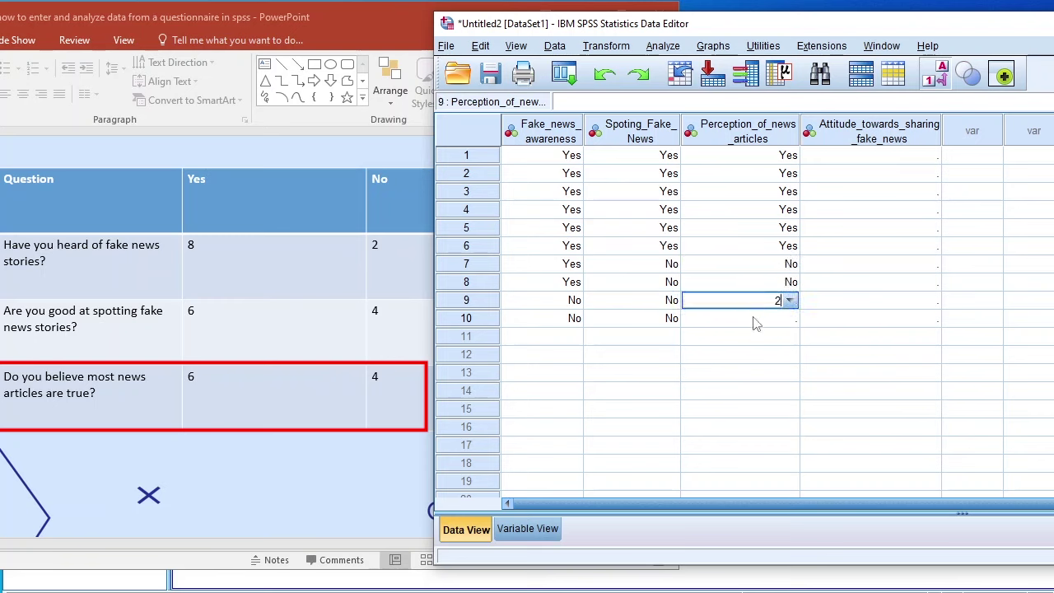
pyautogui.click(755, 318)
pyautogui.write('2')
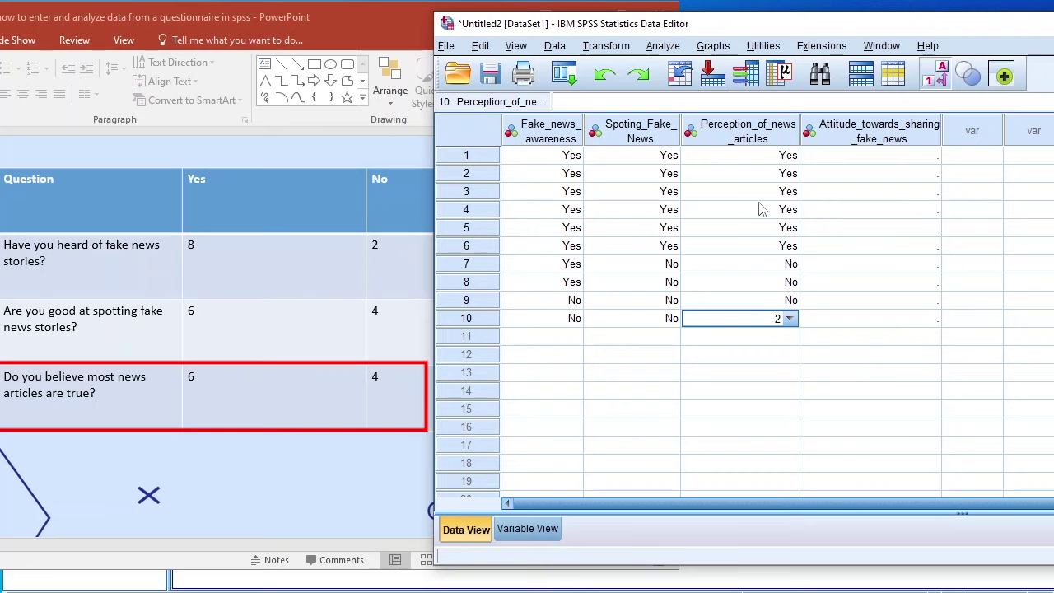
# Step: Enter code 1 (Ignore It) for Attitude_towards_sharing_fake_news in cases 1 to 5
pyautogui.click(881, 139)
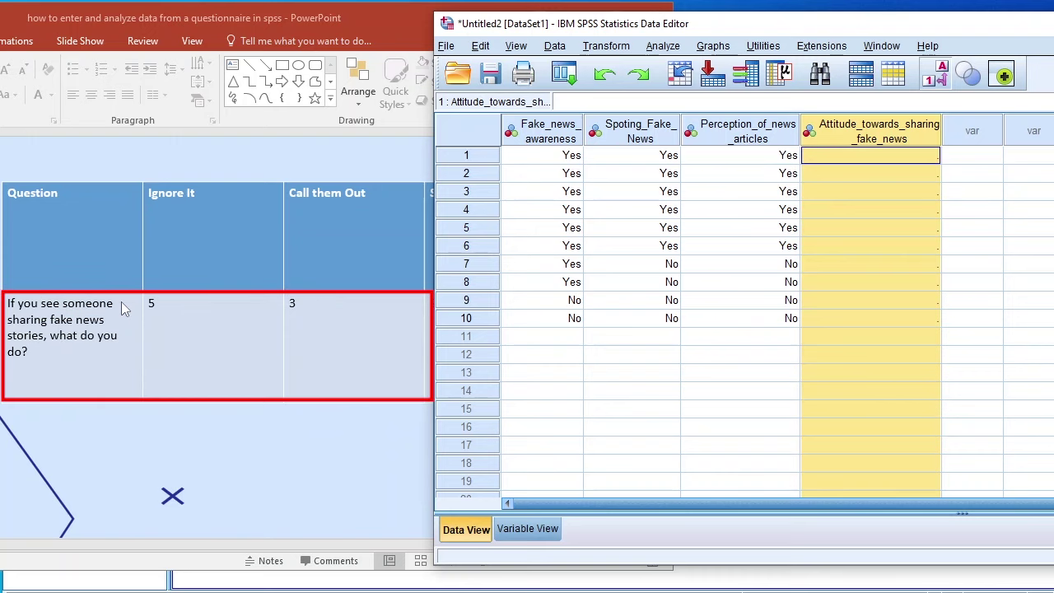
pyautogui.click(890, 154)
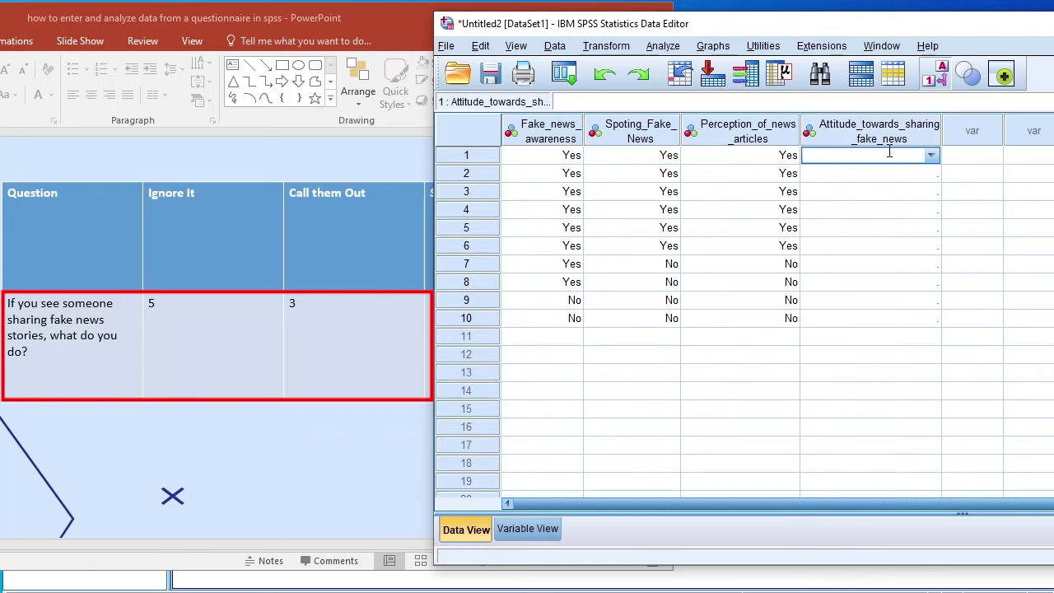
pyautogui.write('1')
pyautogui.press('Return')
pyautogui.write('1')
pyautogui.press('Return')
pyautogui.press('1')
pyautogui.press('Return')
pyautogui.press('1')
pyautogui.press('Return')
pyautogui.press('1')
pyautogui.press('Return')
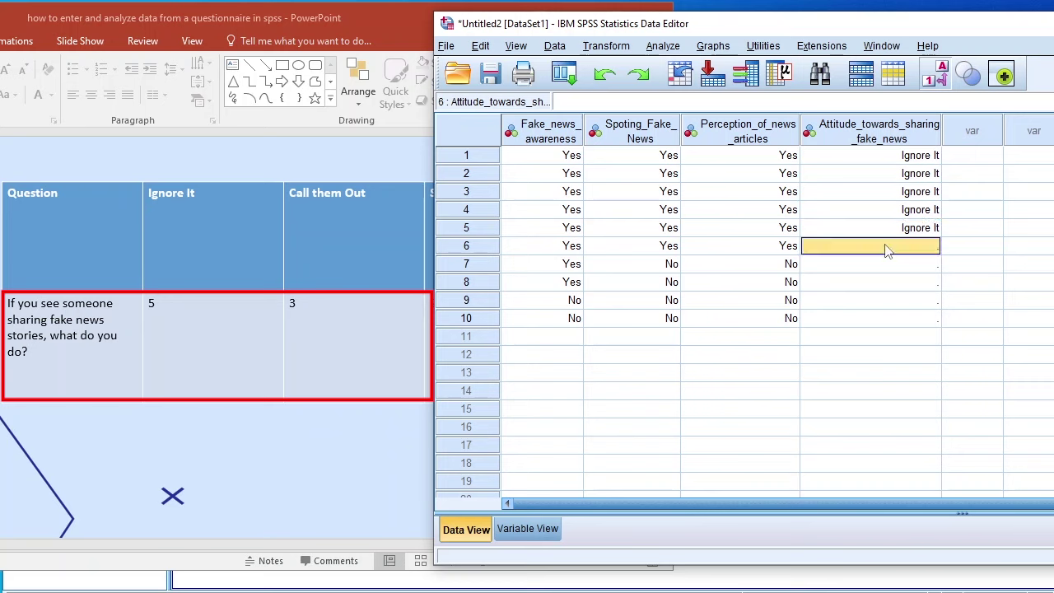
# Step: Enter code 2 (Call them Out) for Attitude_towards_sharing_fake_news in cases 6 to 8
pyautogui.write('2')
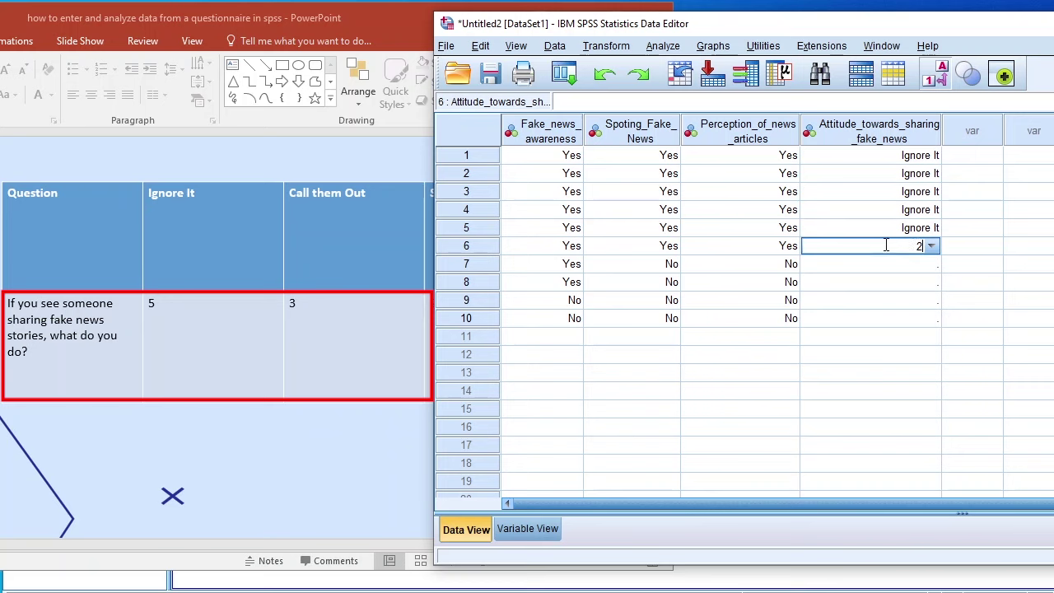
pyautogui.press('Return')
pyautogui.write('2')
pyautogui.press('Return')
pyautogui.write('2')
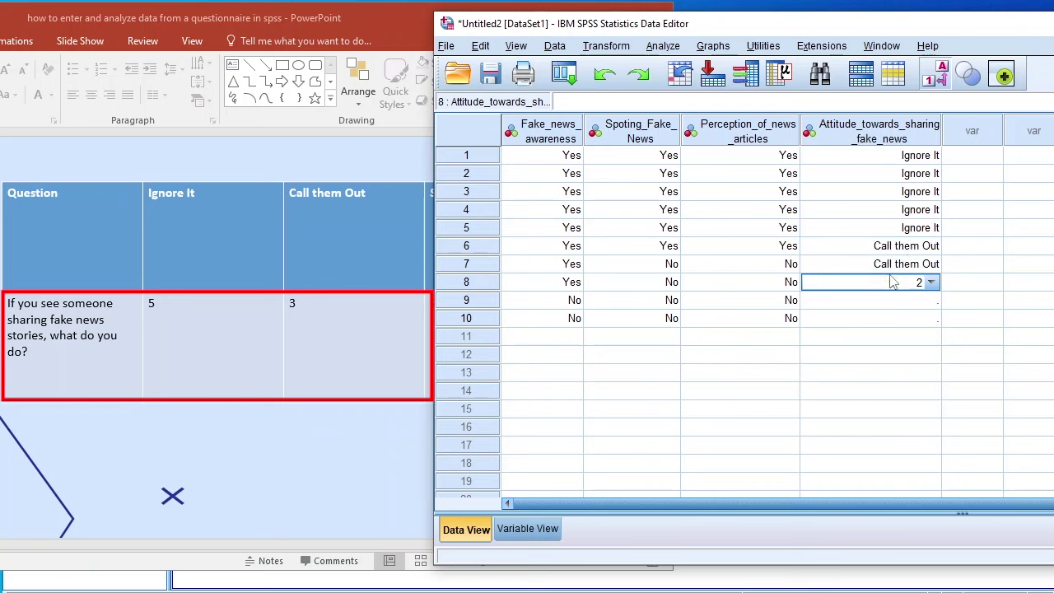
pyautogui.press('Return')
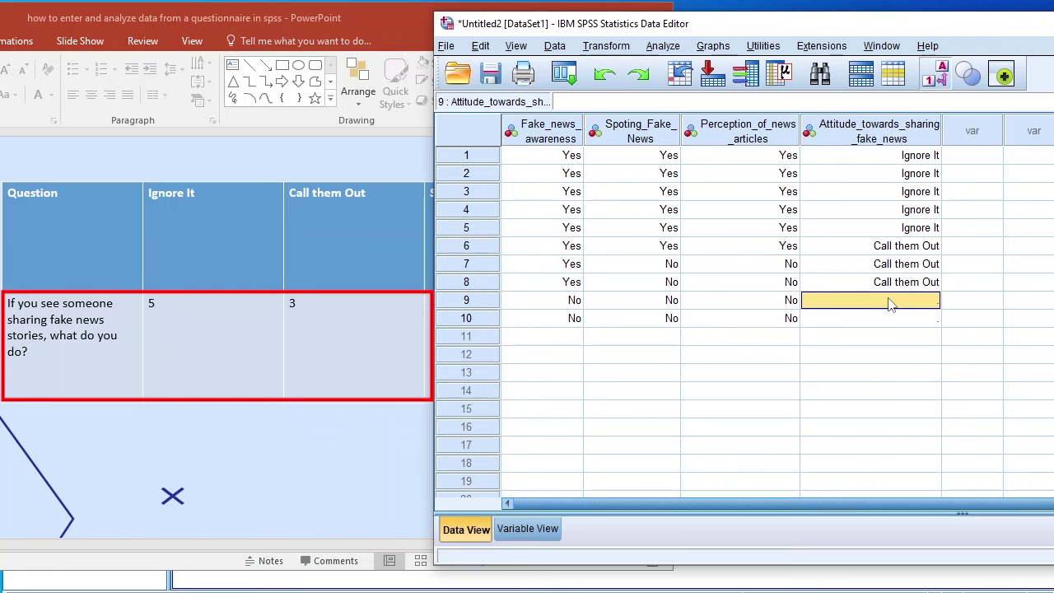
# Step: Shift the PowerPoint window to reveal the slide's last answer column and enter code 3 (Share it if you like it) in cases 9 and 10
pyautogui.moveTo(380, 18); pyautogui.dragTo(203, 20)
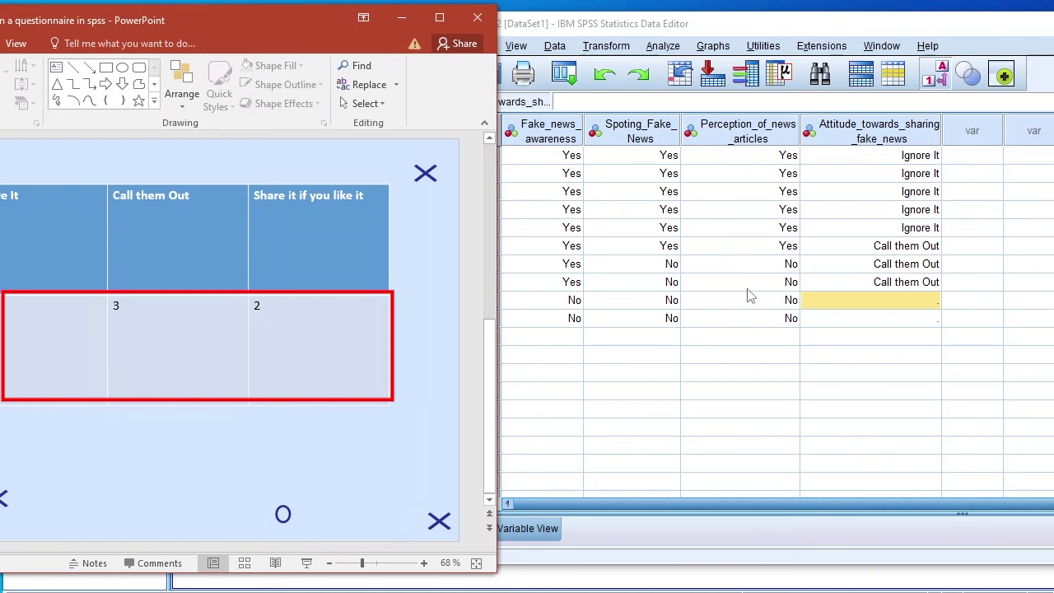
pyautogui.click(918, 302)
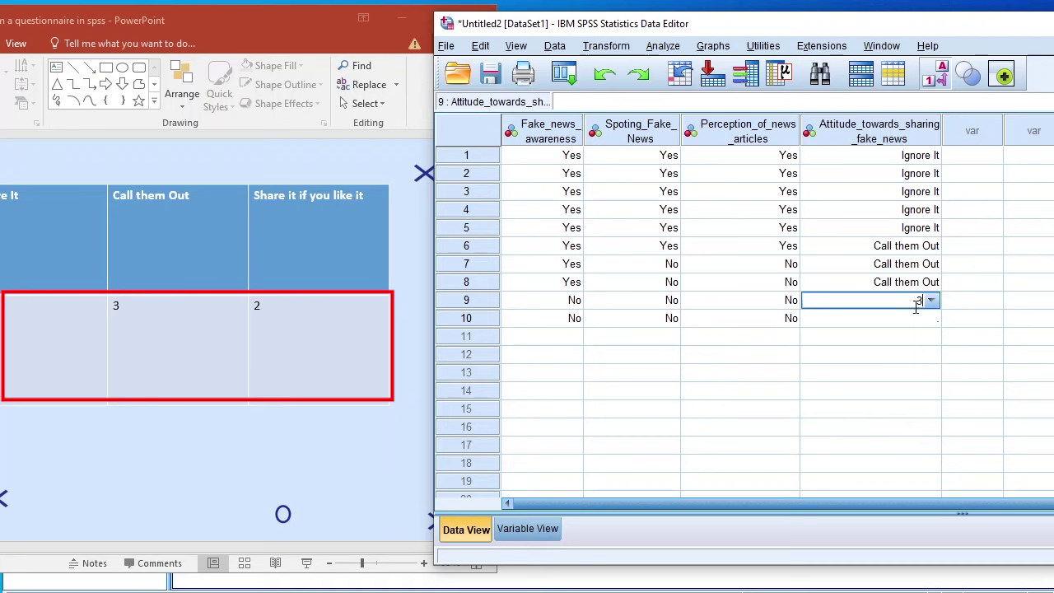
pyautogui.write('3')
pyautogui.click(916, 318)
pyautogui.write('3')
pyautogui.click(916, 337)
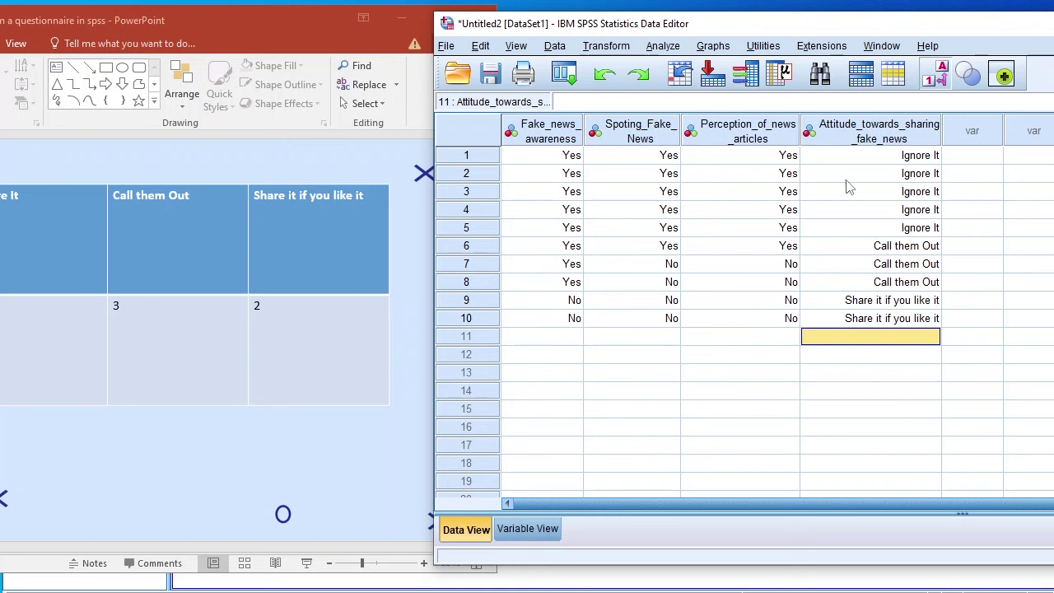
# Step: Reposition the Data Editor window so that it spans the screen width with all four variable columns in view
pyautogui.moveTo(893, 31); pyautogui.dragTo(534, 61)
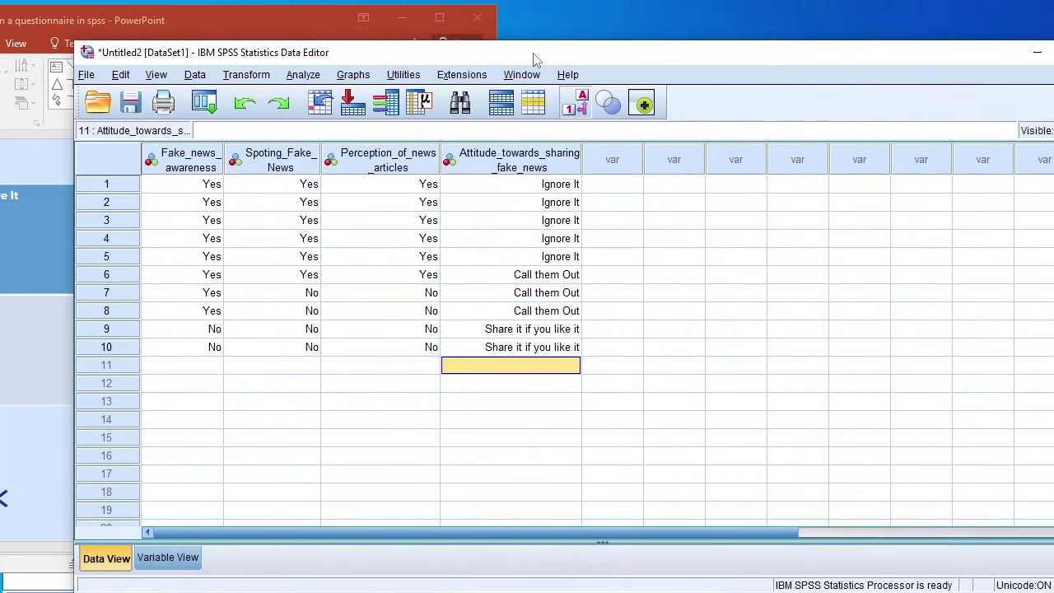
pyautogui.moveTo(944, 59); pyautogui.dragTo(870, 45)
pyautogui.click(962, 43)
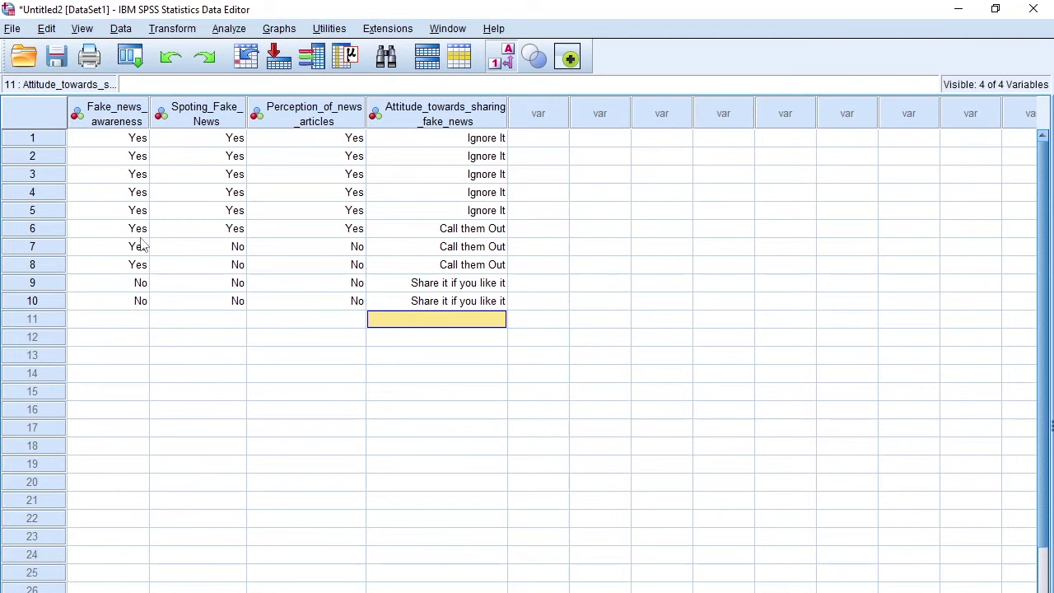
pyautogui.click(996, 10)
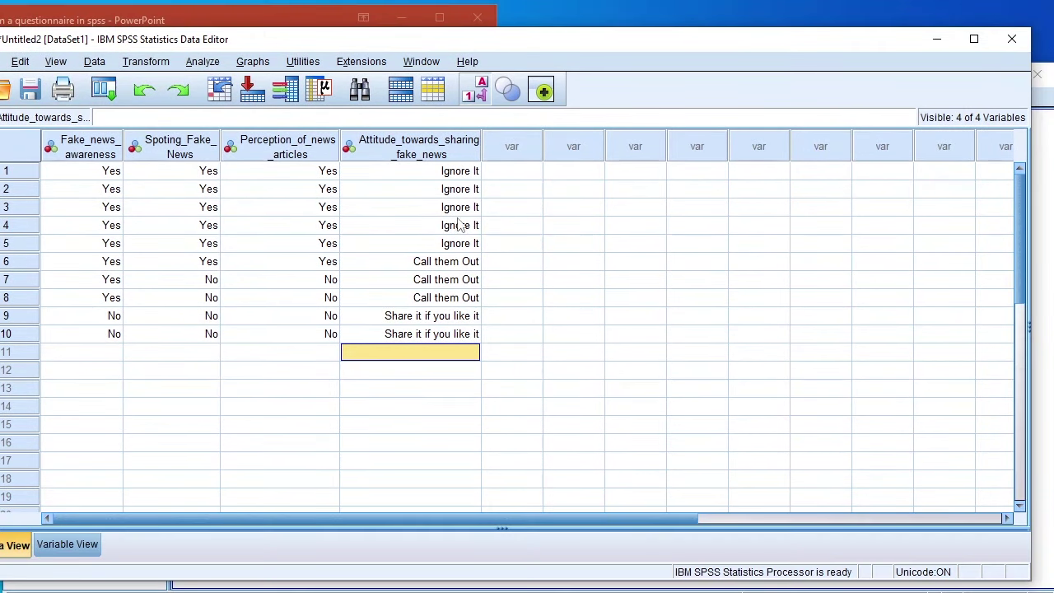
pyautogui.moveTo(266, 43); pyautogui.dragTo(294, 40)
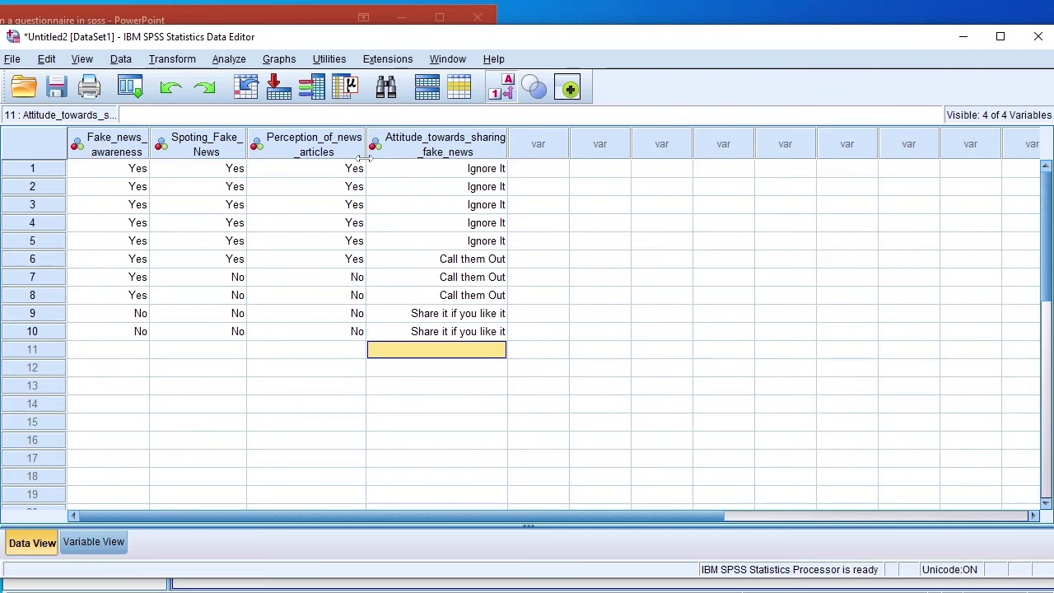
# Step: Compare the numeric codes with their value labels in Data View, leaving the labels displayed
pyautogui.click(503, 91)
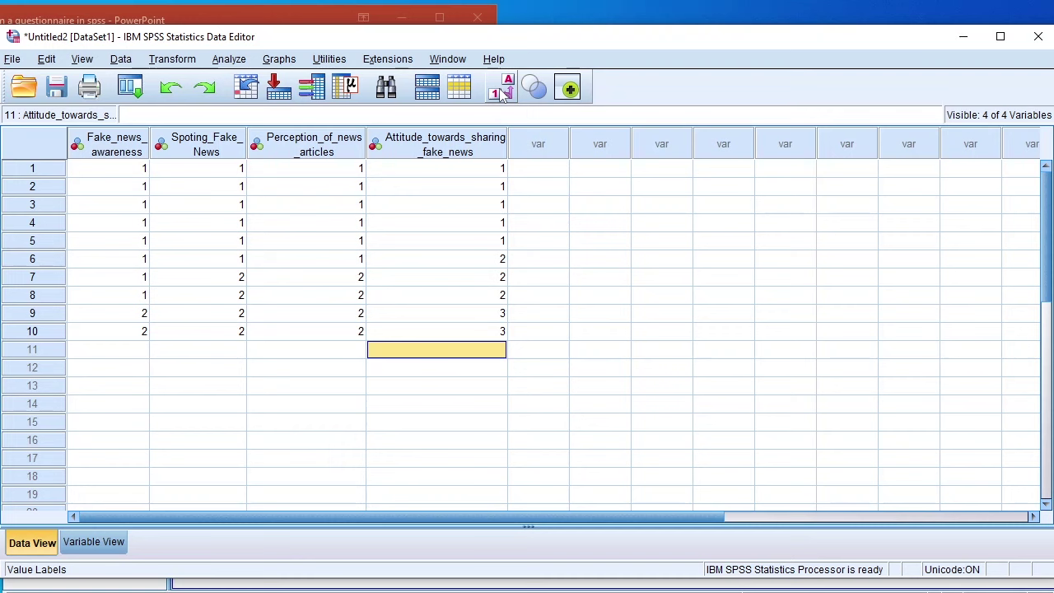
pyautogui.click(502, 91)
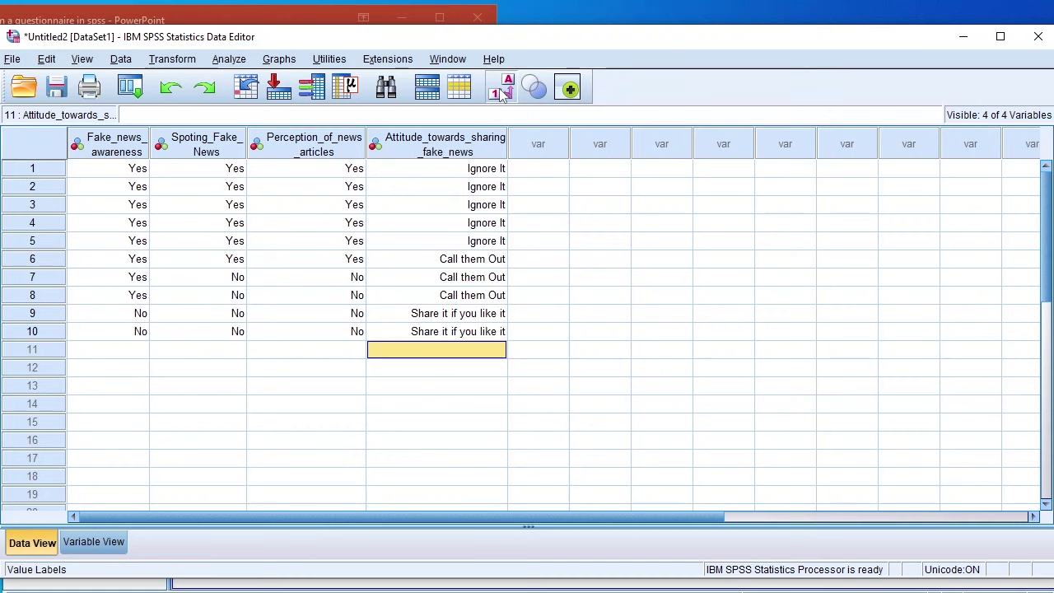
pyautogui.click(466, 147)
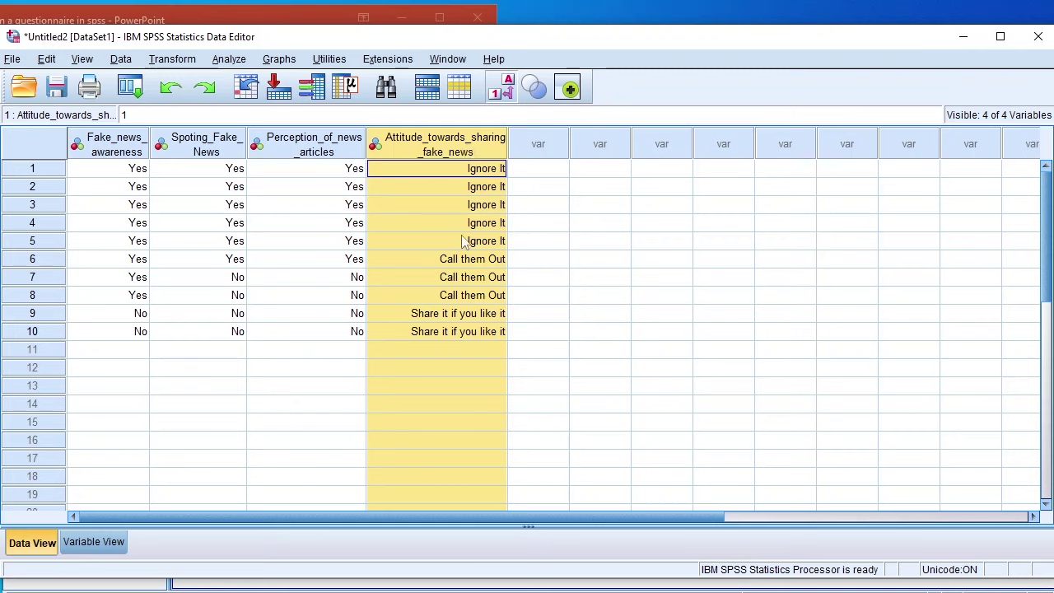
pyautogui.click(500, 92)
pyautogui.click(494, 93)
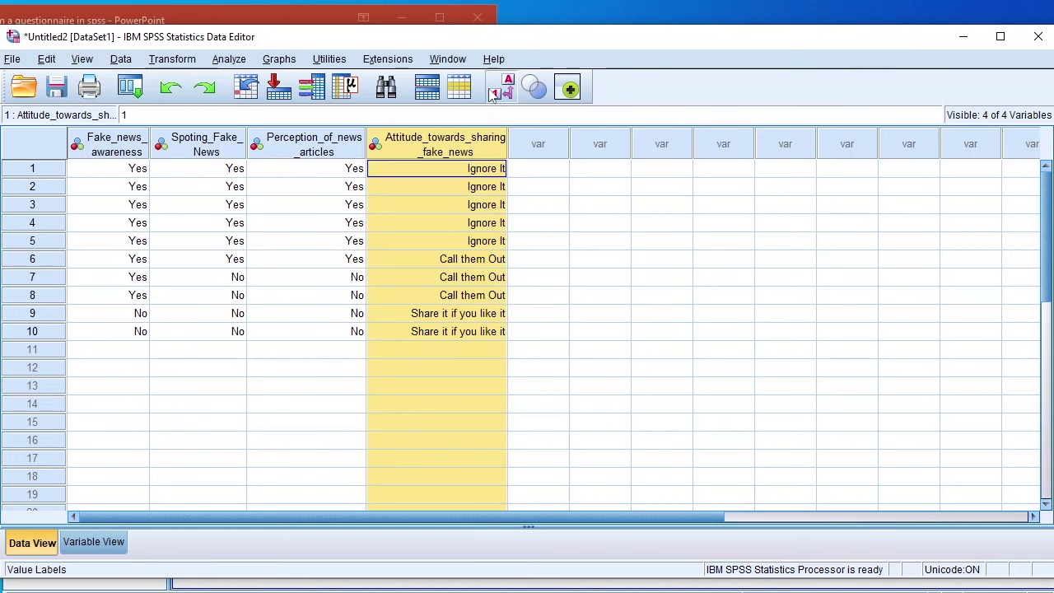
pyautogui.click(494, 93)
pyautogui.click(494, 92)
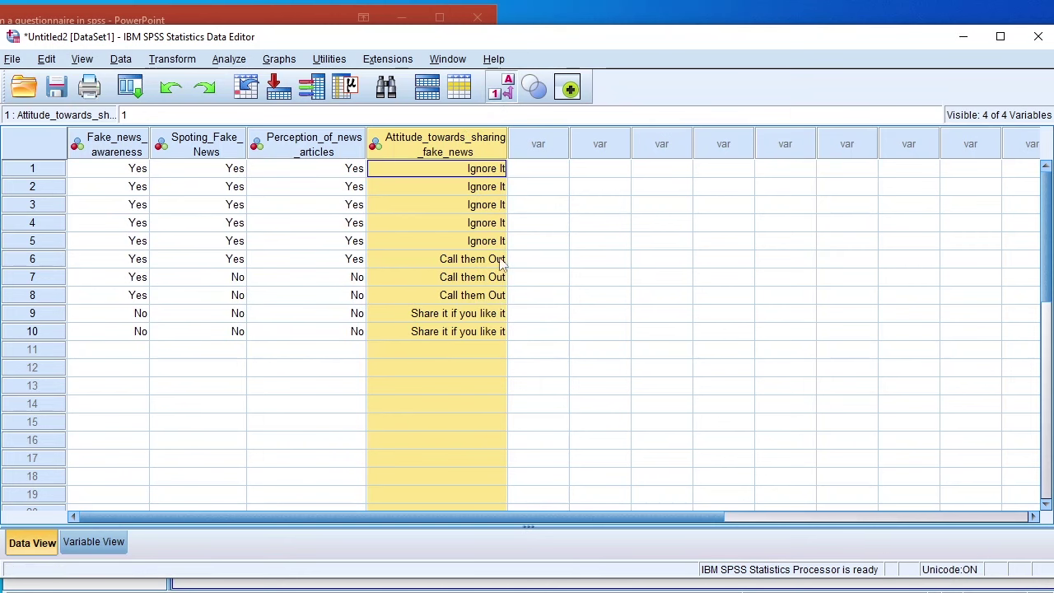
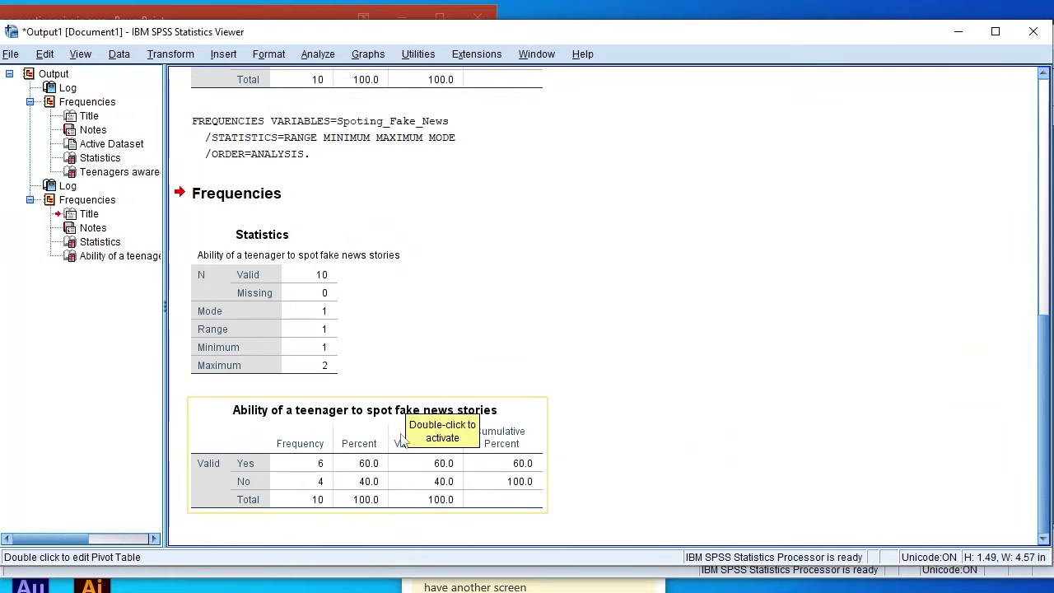
# Step: Examine the frequency table on a teenager's ability to spot fake news stories and return to the data
pyautogui.click(342, 436)
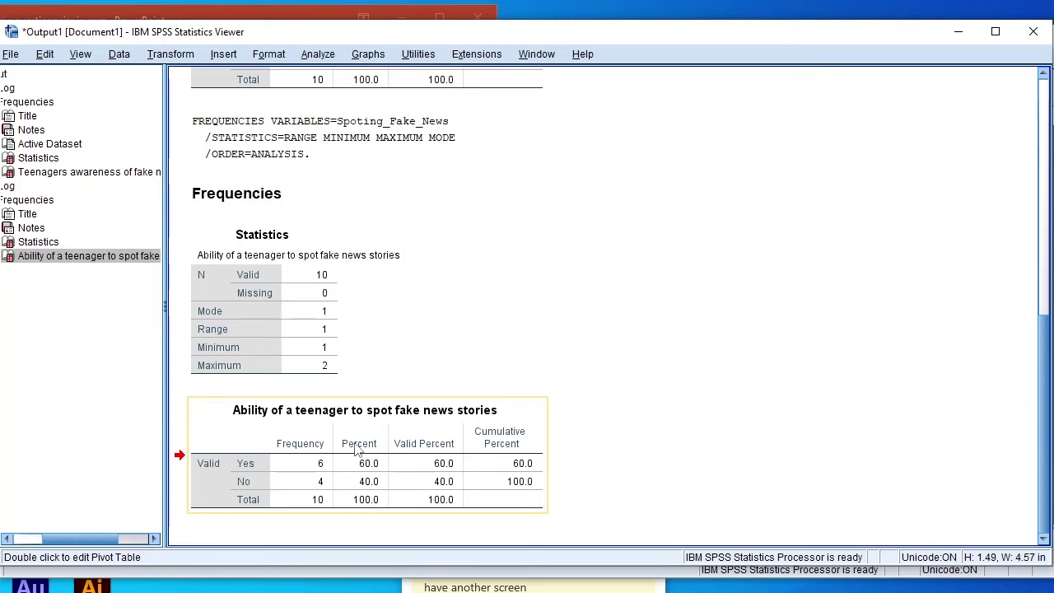
pyautogui.click(371, 473)
pyautogui.click(952, 30)
# Step: Run descriptive statistics on Perception_of_news_articles, review its frequency table and return to the data
pyautogui.click(337, 147)
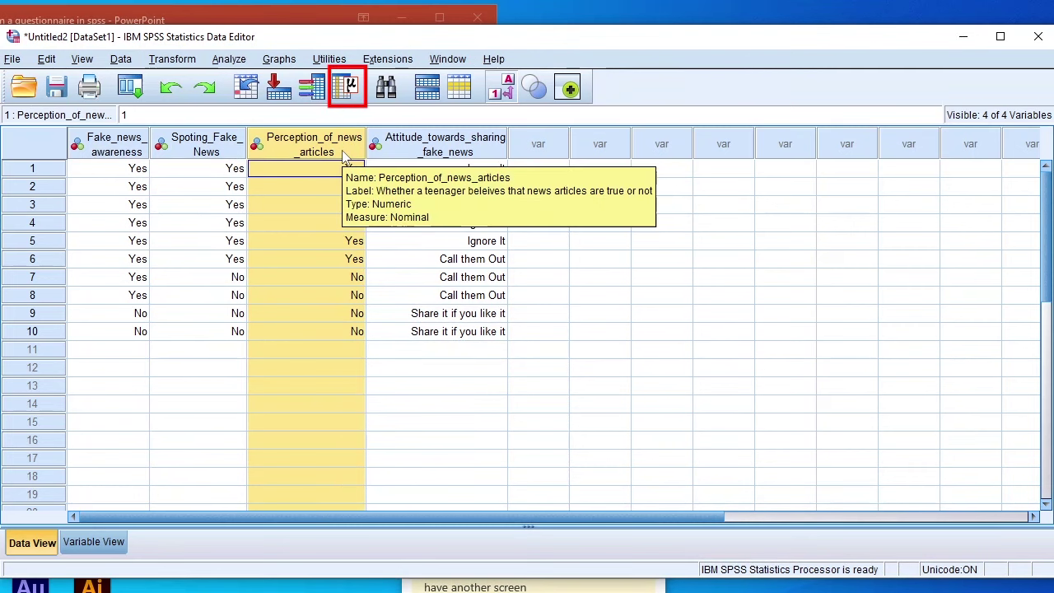
pyautogui.click(346, 86)
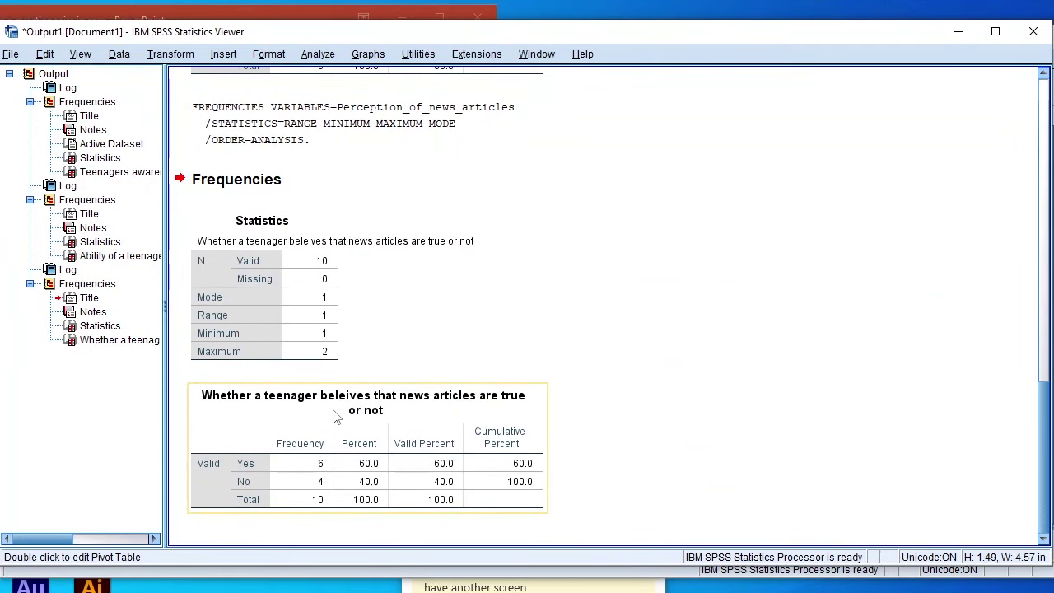
pyautogui.click(369, 470)
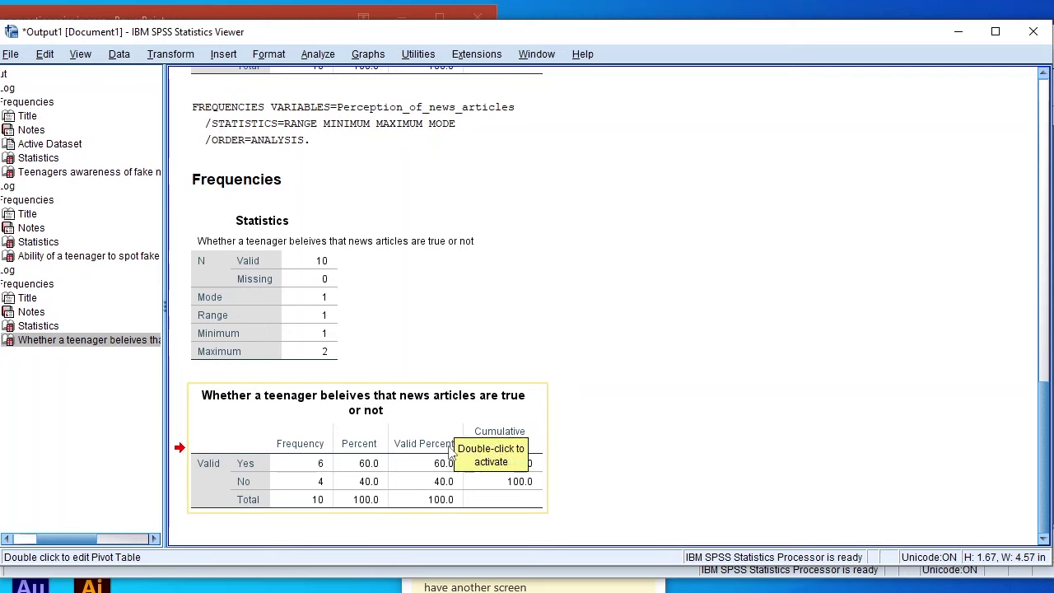
pyautogui.click(962, 32)
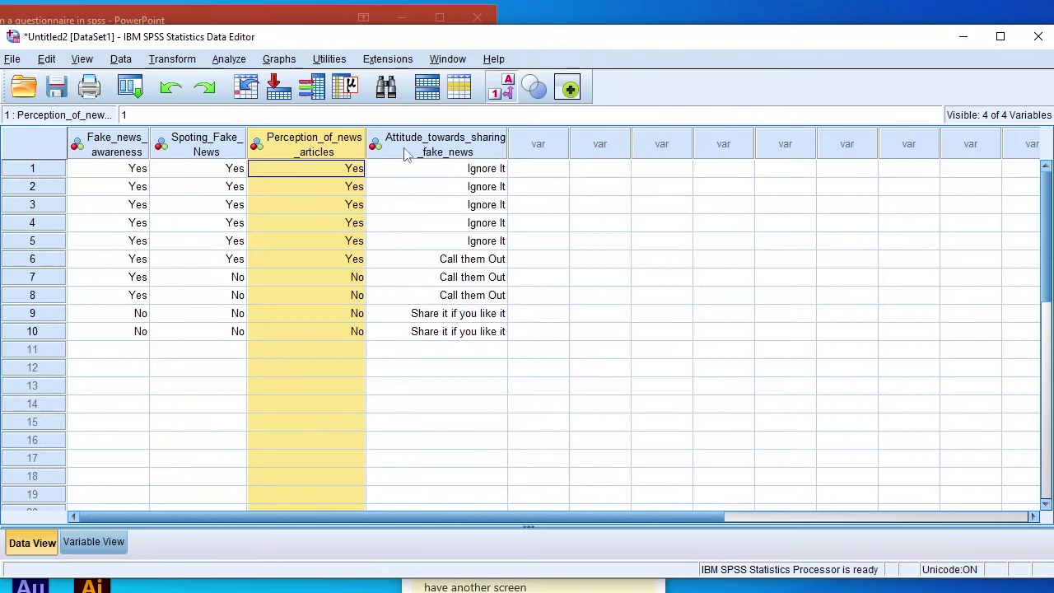
# Step: Run descriptive statistics on Attitude_towards_sharing_fake_news, review its frequency table and return to the data
pyautogui.click(440, 146)
pyautogui.rightClick(441, 146)
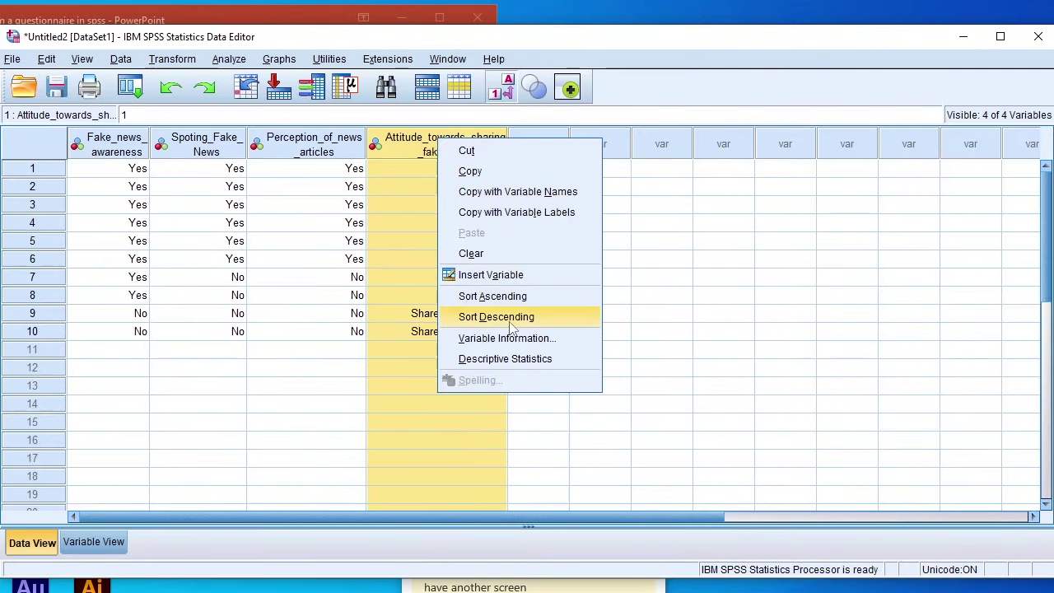
pyautogui.click(504, 359)
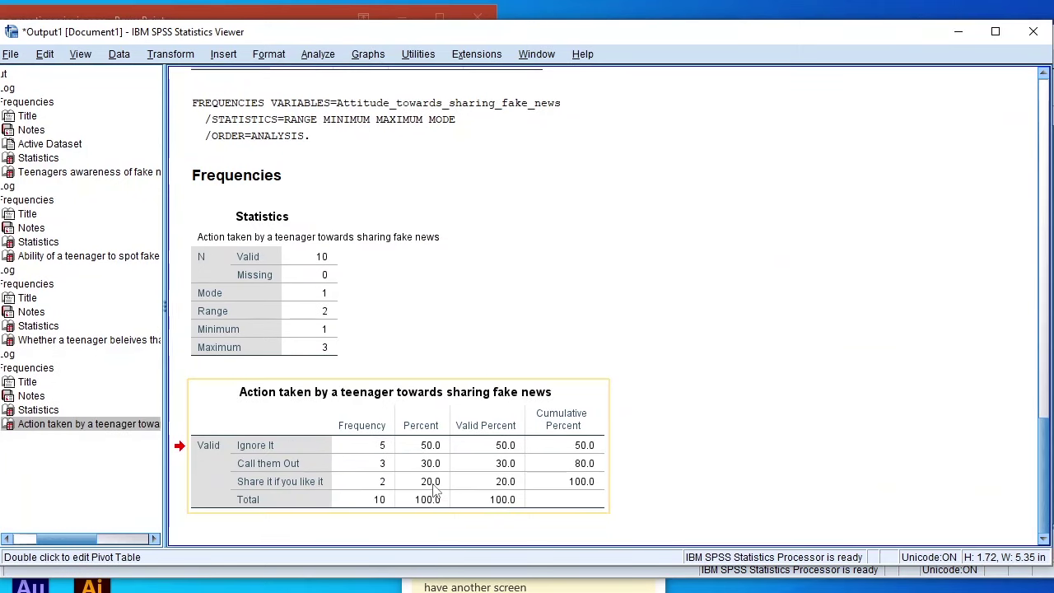
pyautogui.click(440, 469)
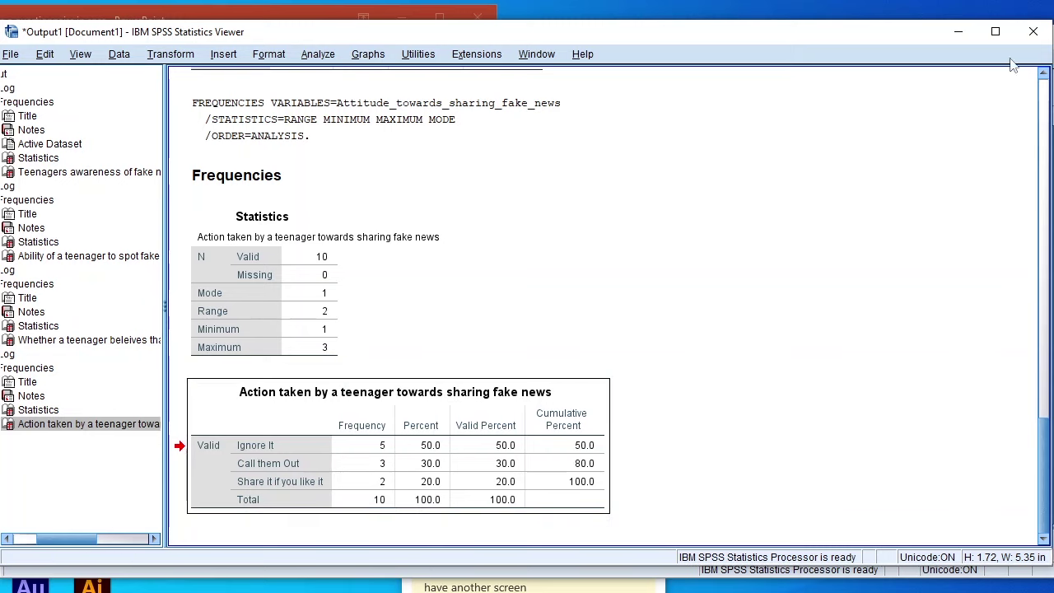
pyautogui.click(959, 35)
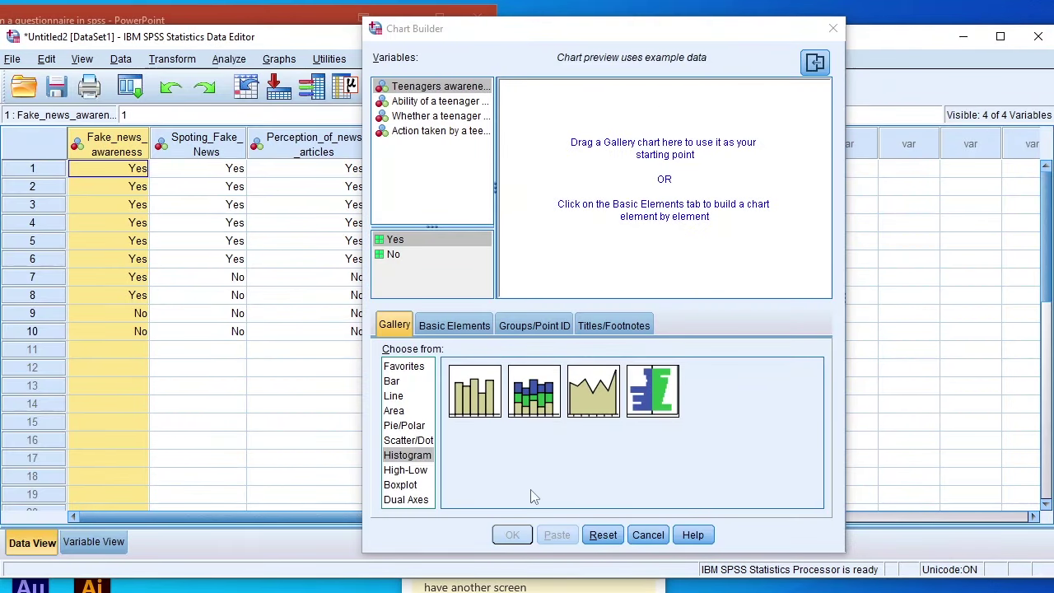
# Step: Start a new chart in the Chart Builder and place a Simple Histogram in the chart preview
pyautogui.moveTo(455, 41); pyautogui.dragTo(372, 38)
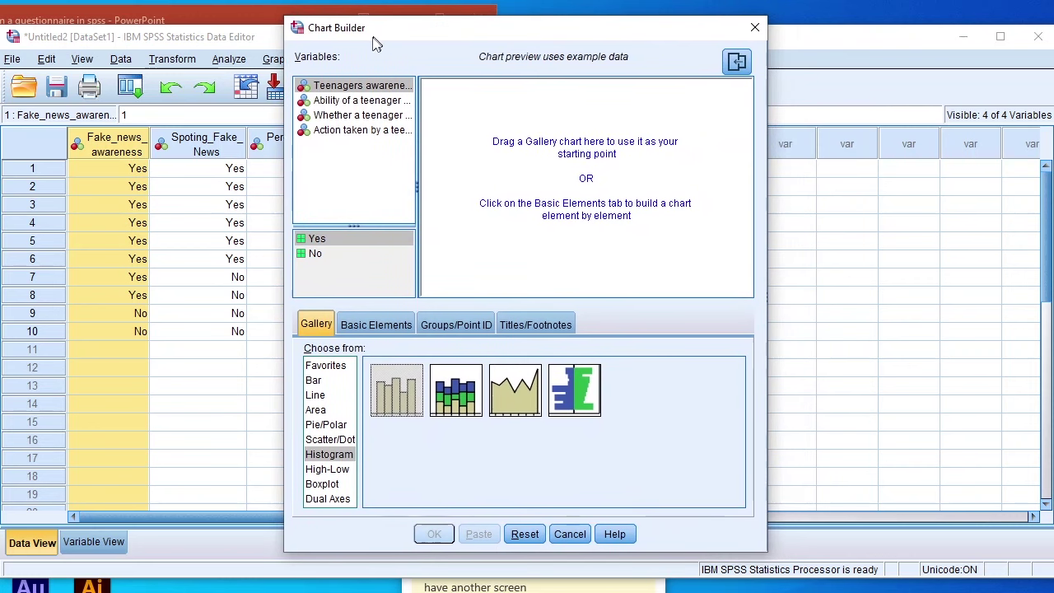
pyautogui.click(754, 28)
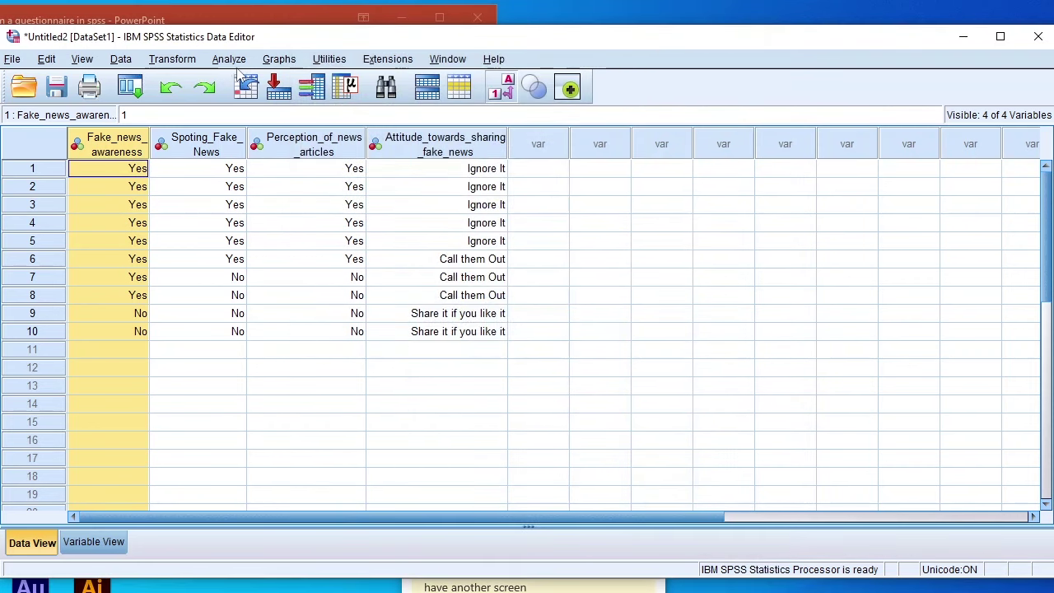
pyautogui.click(280, 60)
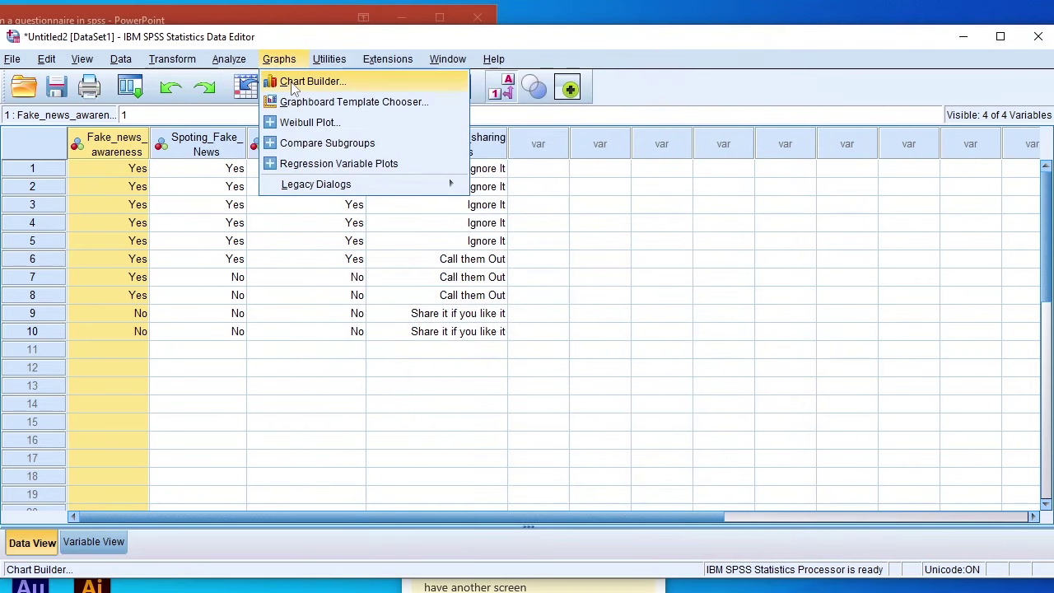
pyautogui.click(297, 80)
pyautogui.click(460, 391)
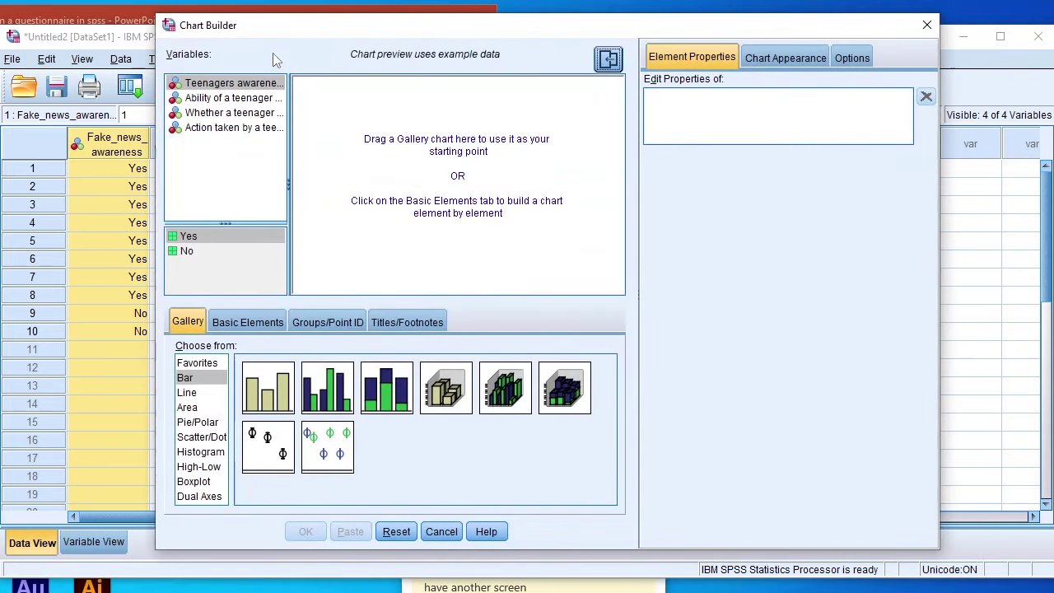
pyautogui.moveTo(297, 30); pyautogui.dragTo(349, 40)
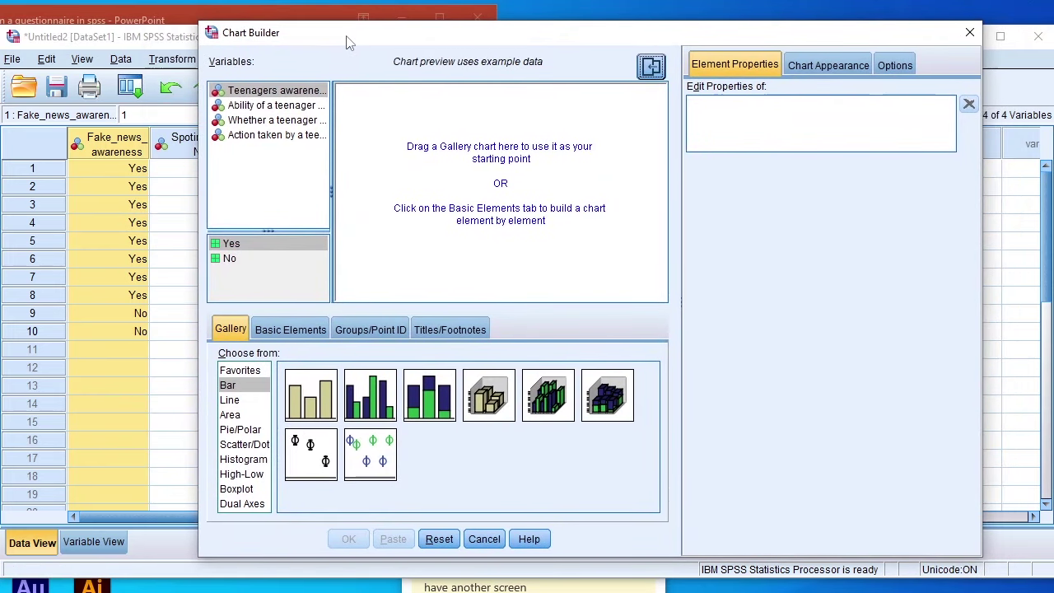
pyautogui.click(245, 459)
pyautogui.click(317, 399)
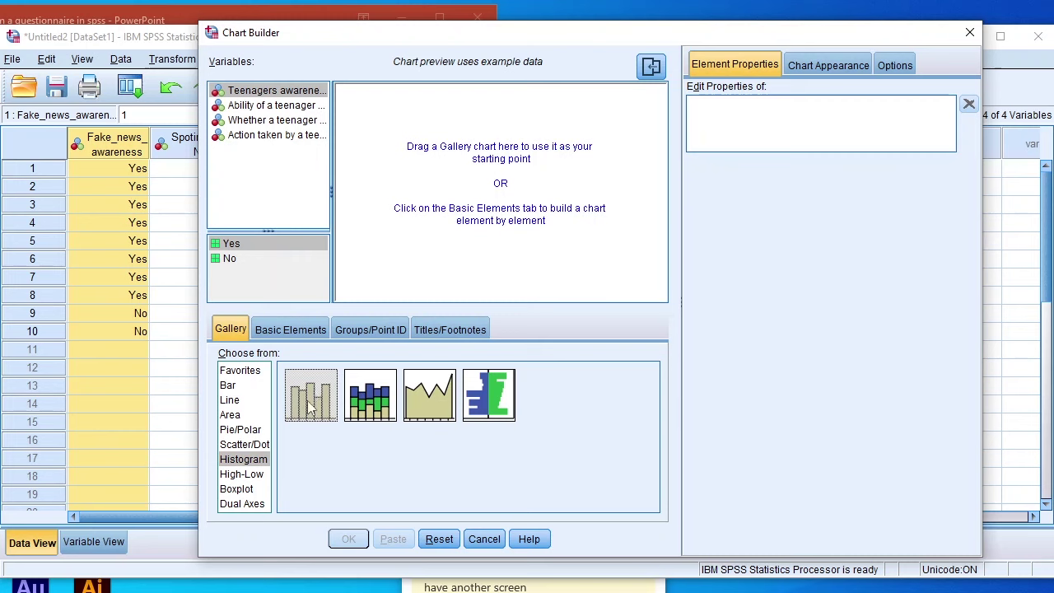
pyautogui.moveTo(314, 403); pyautogui.dragTo(466, 185)
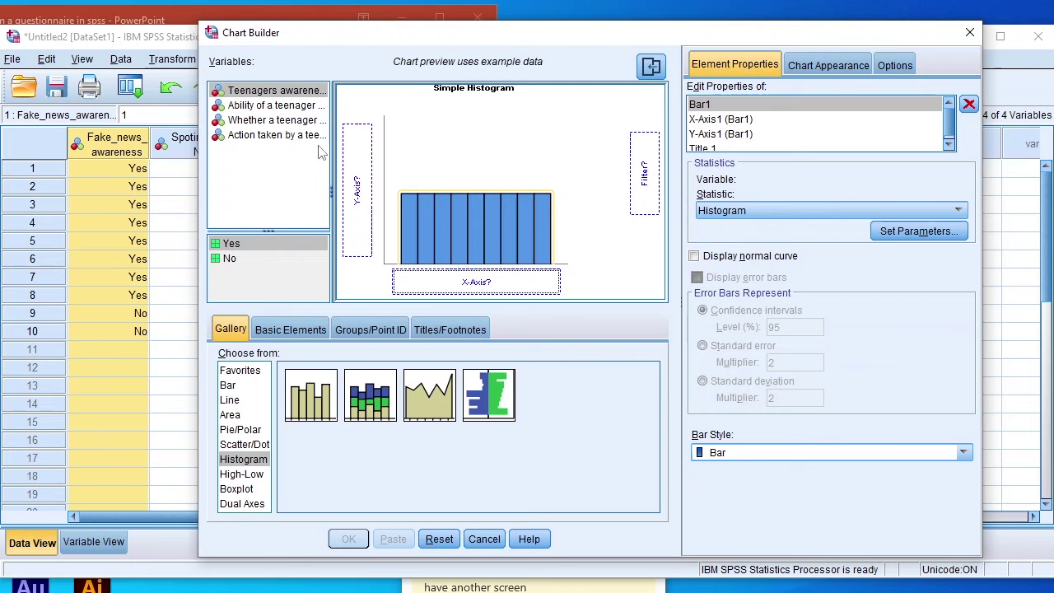
# Step: Assign Teenagers awareness of fake news to the histogram's X-axis, generate the chart and review it in the output
pyautogui.moveTo(262, 93); pyautogui.dragTo(476, 281)
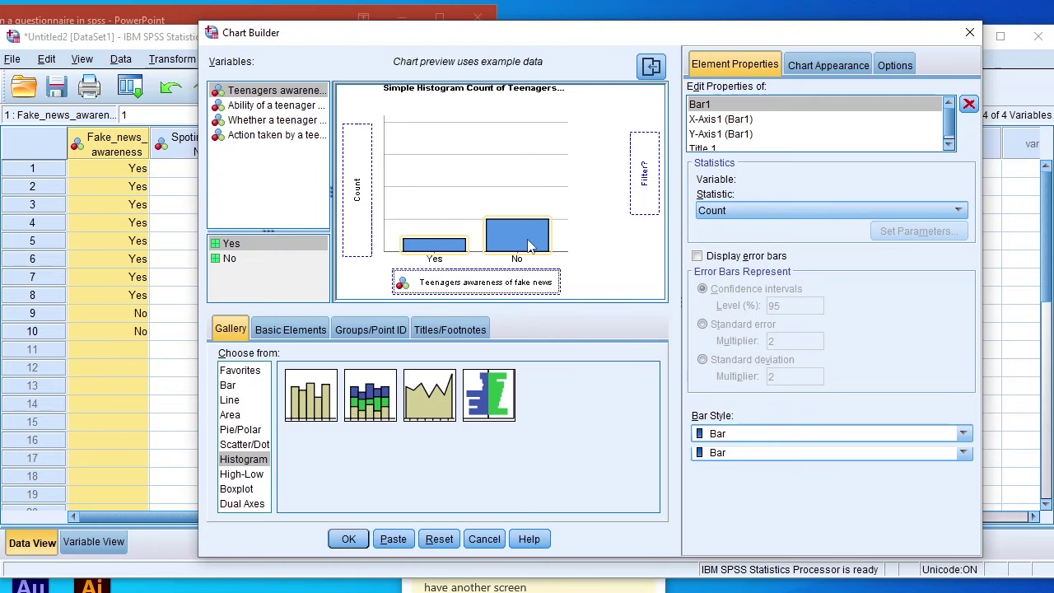
pyautogui.click(346, 539)
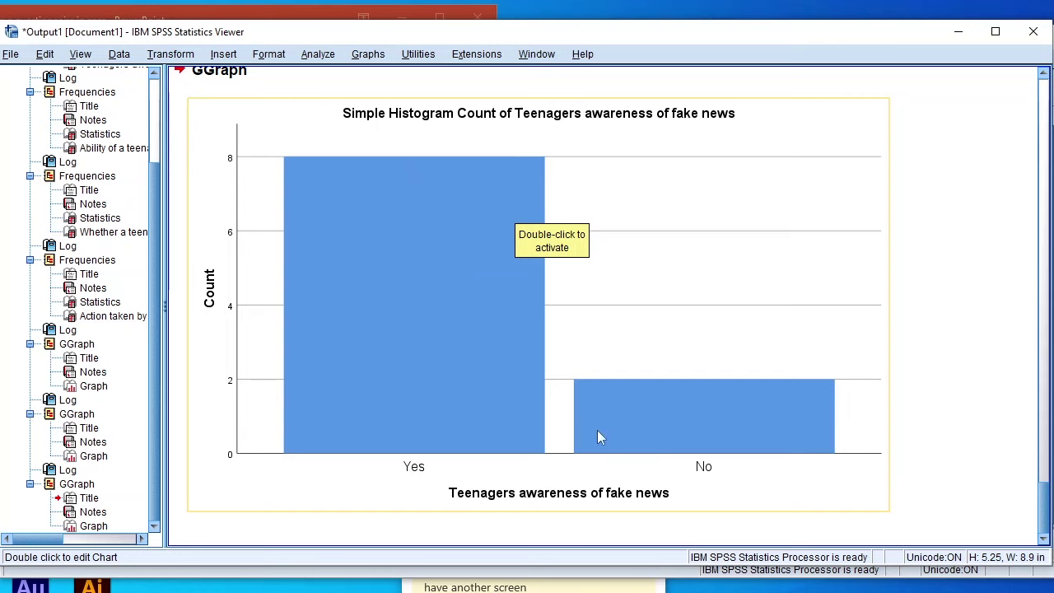
pyautogui.click(363, 254)
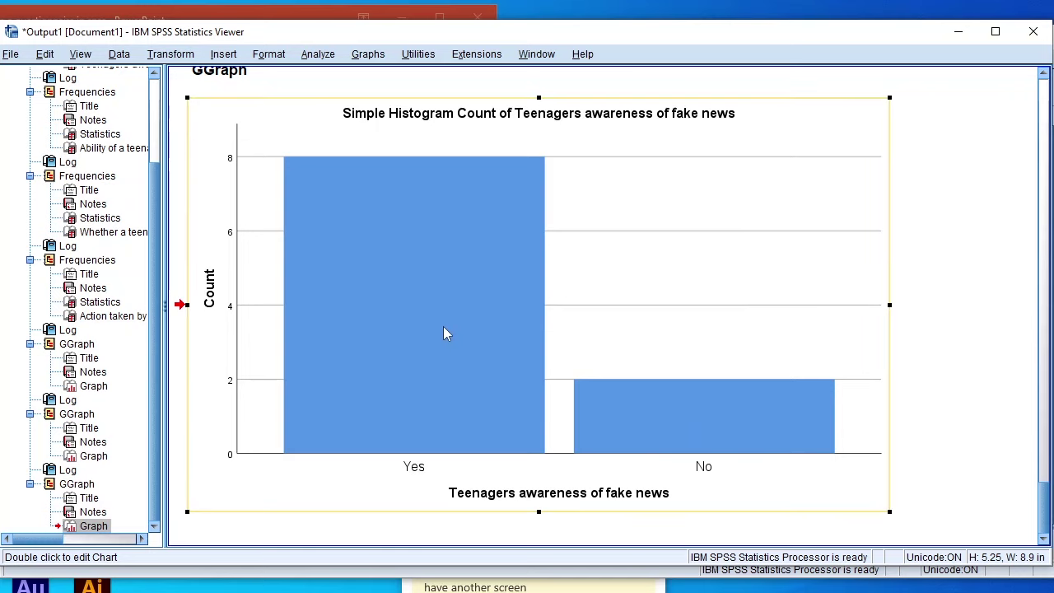
pyautogui.click(944, 41)
# Step: Generate a simple histogram with Ability of a teenager to spot fake news stories on the X-axis and review it in the output
pyautogui.click(208, 147)
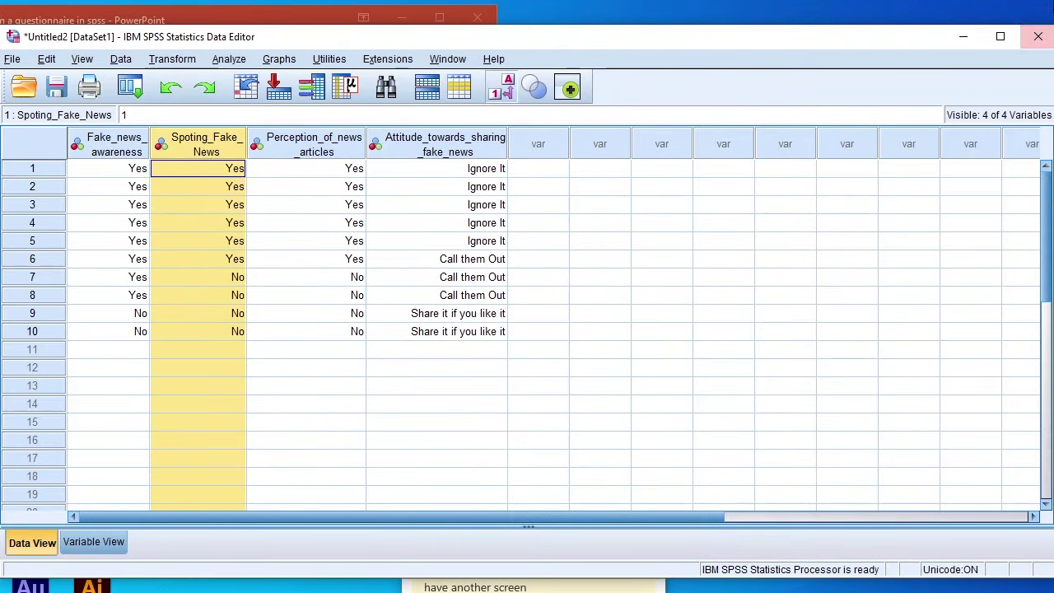
pyautogui.click(281, 65)
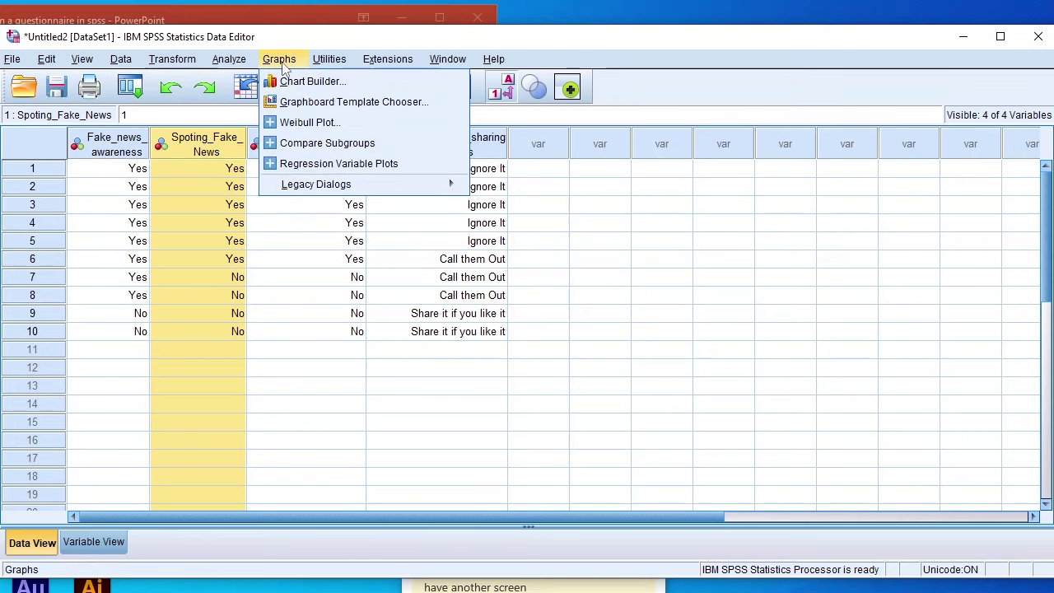
pyautogui.click(297, 80)
pyautogui.click(459, 391)
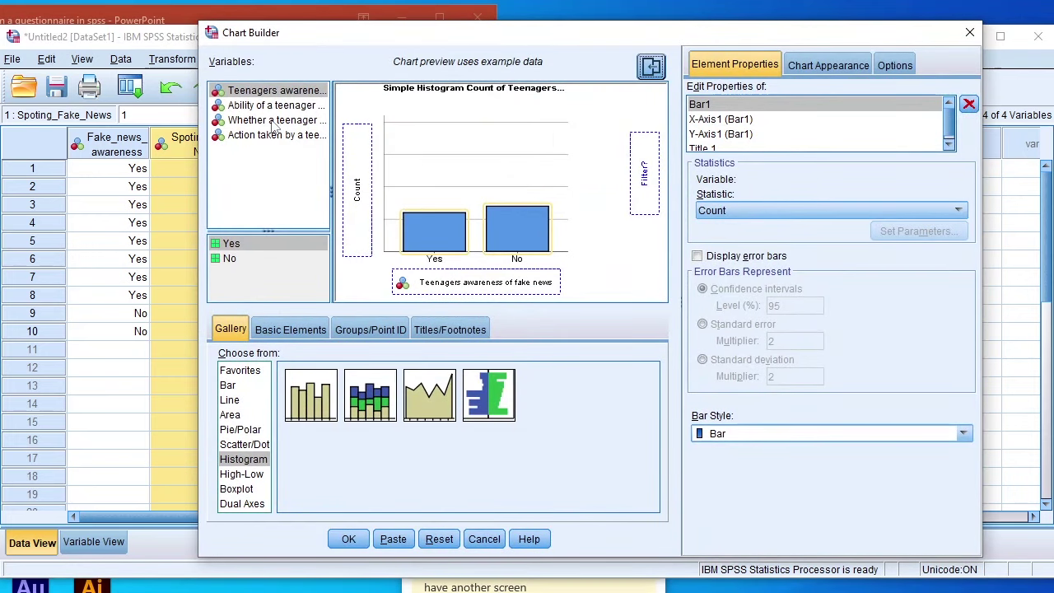
pyautogui.click(270, 110)
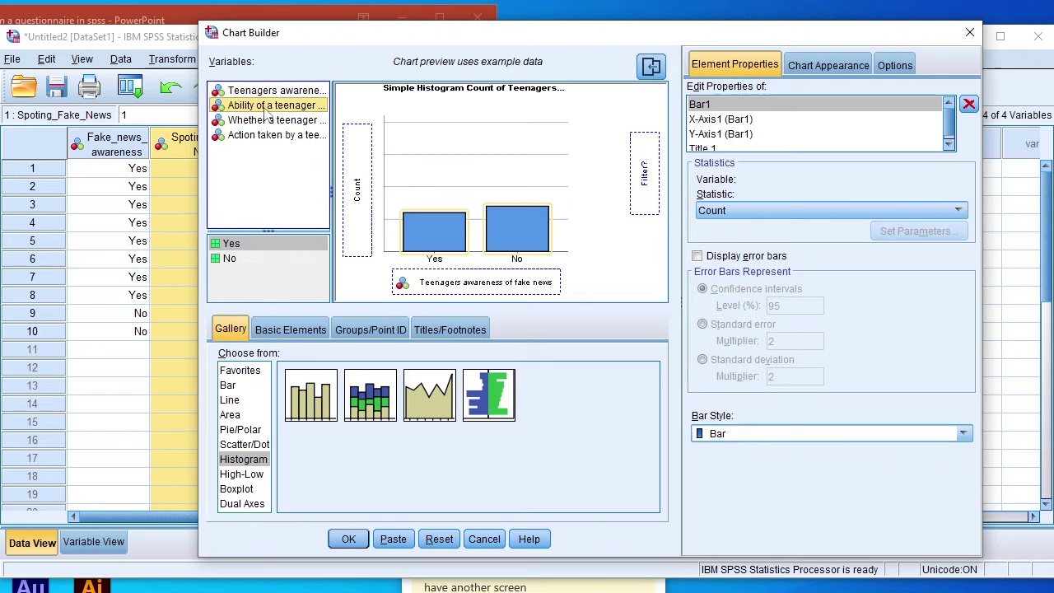
pyautogui.moveTo(266, 111); pyautogui.dragTo(474, 284)
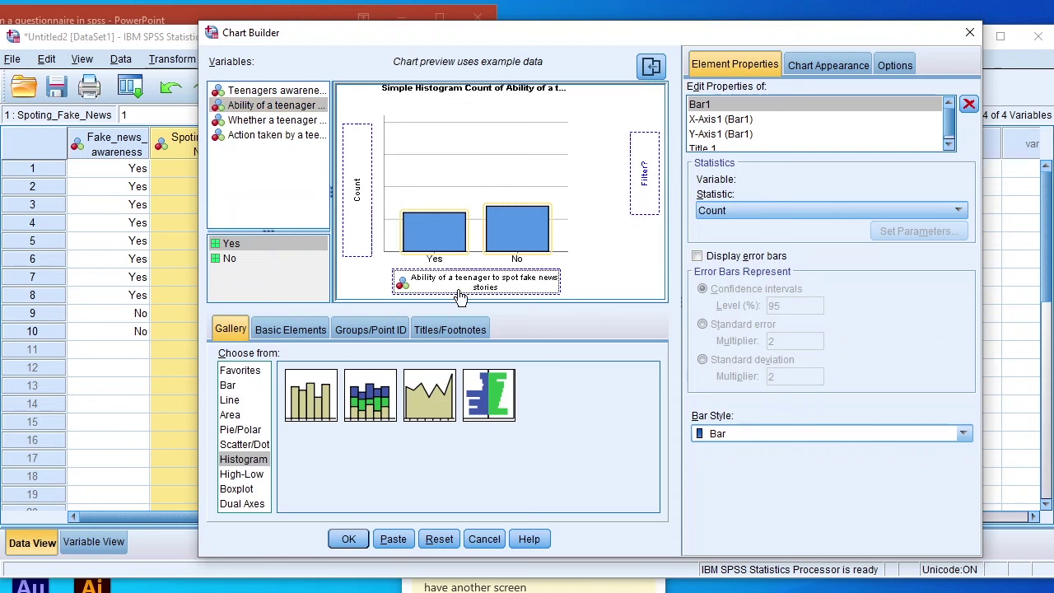
pyautogui.moveTo(324, 411); pyautogui.dragTo(325, 412)
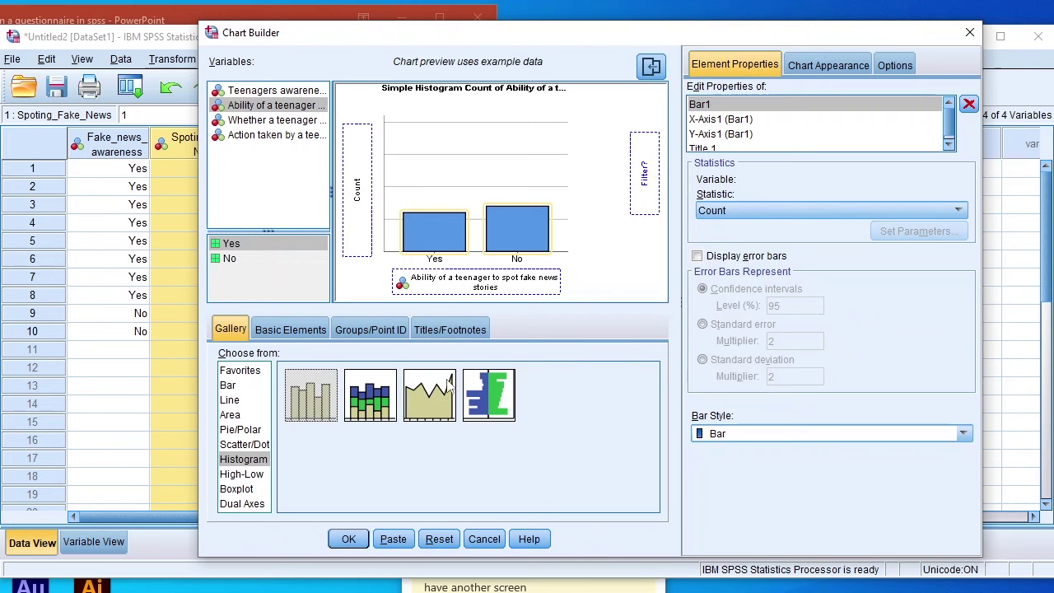
pyautogui.click(358, 539)
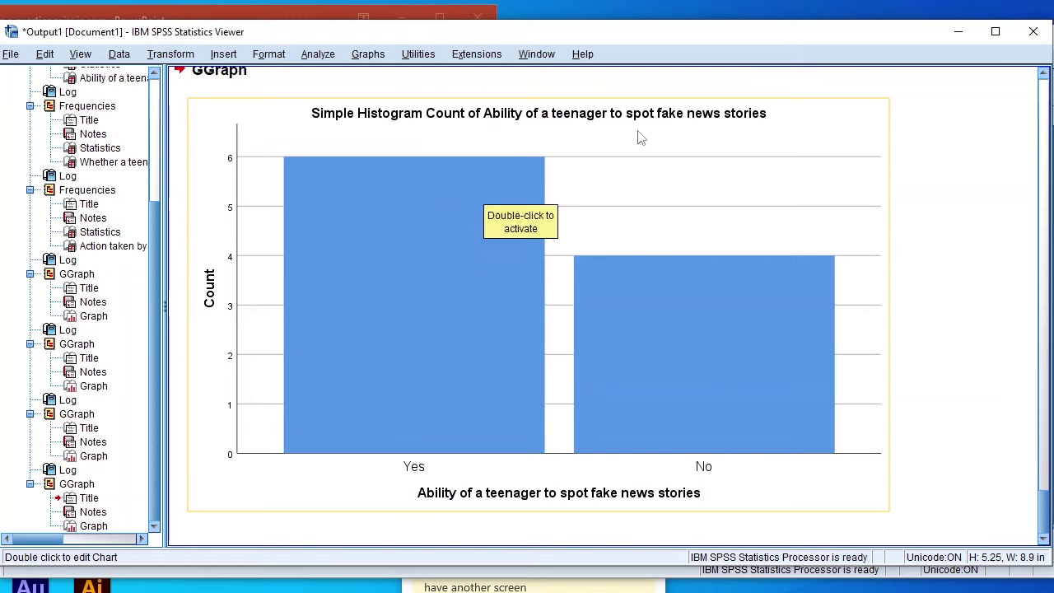
pyautogui.click(417, 262)
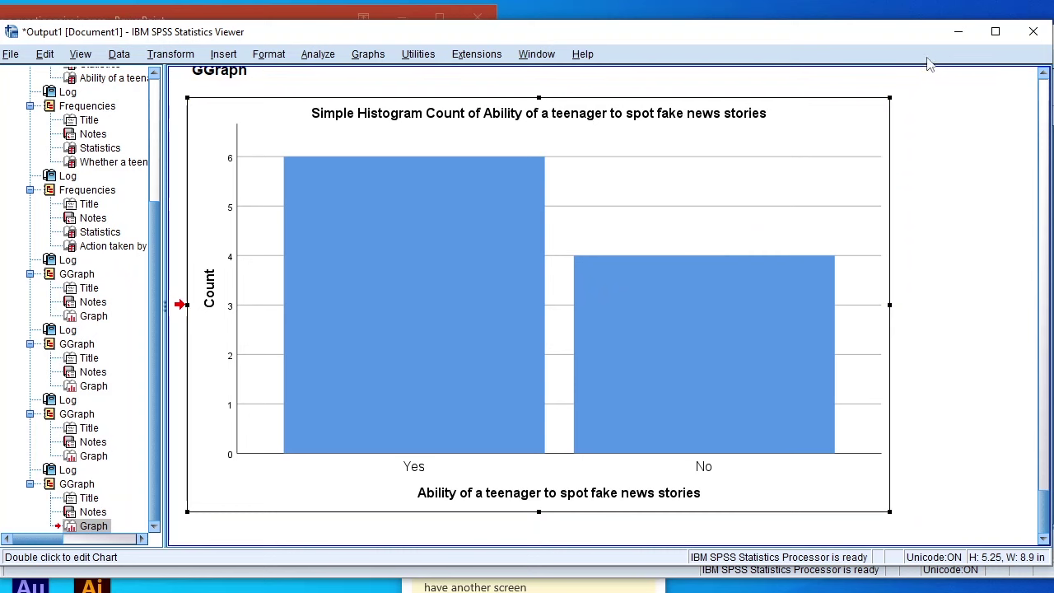
pyautogui.click(950, 32)
# Step: Generate a simple histogram of whether a teenager believes that news articles are true or not, and review it in the output
pyautogui.click(327, 155)
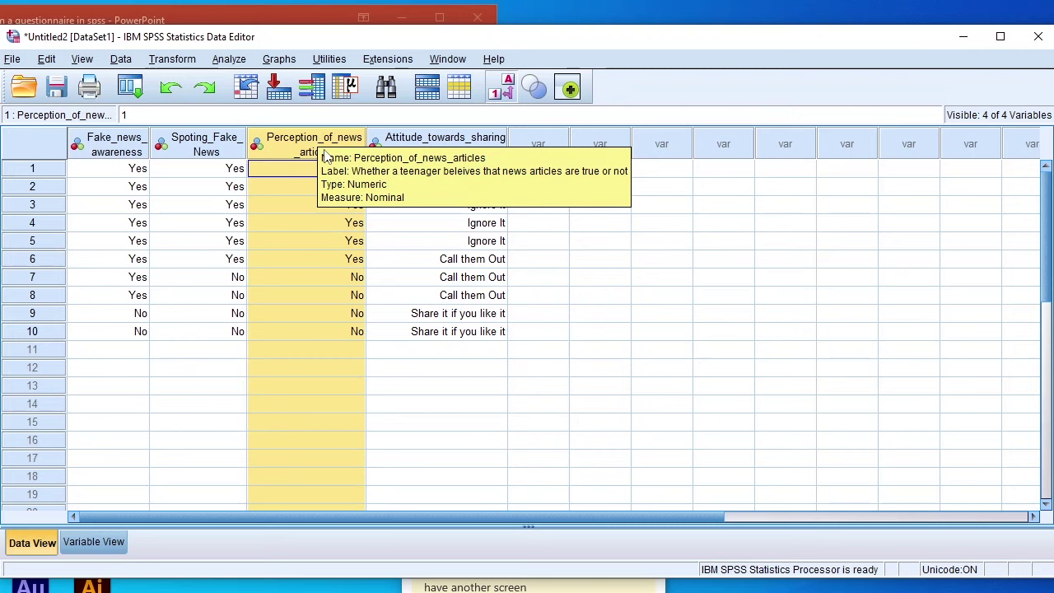
pyautogui.click(279, 61)
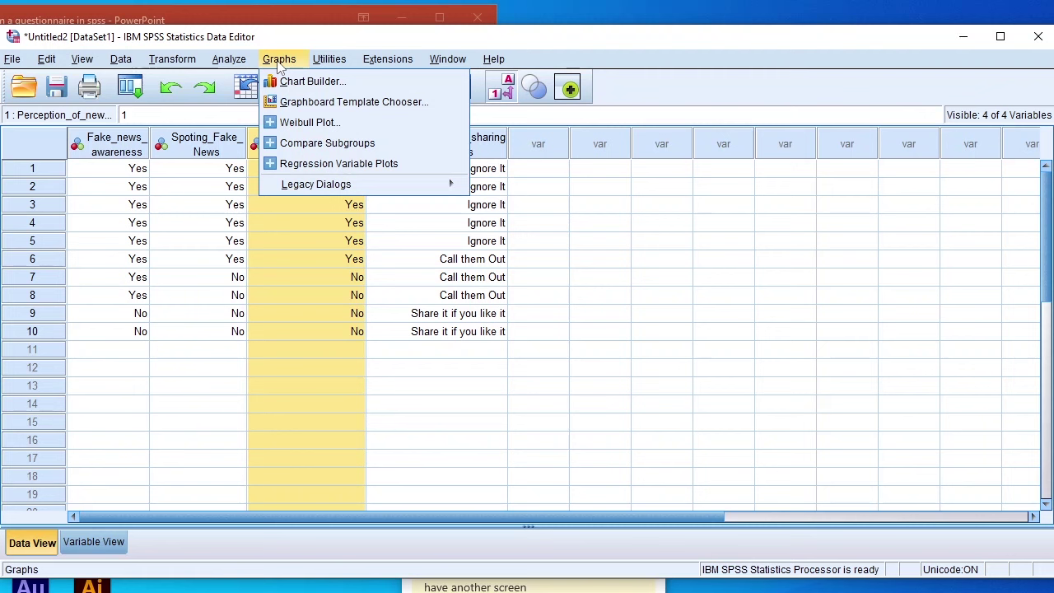
pyautogui.click(290, 80)
pyautogui.click(497, 385)
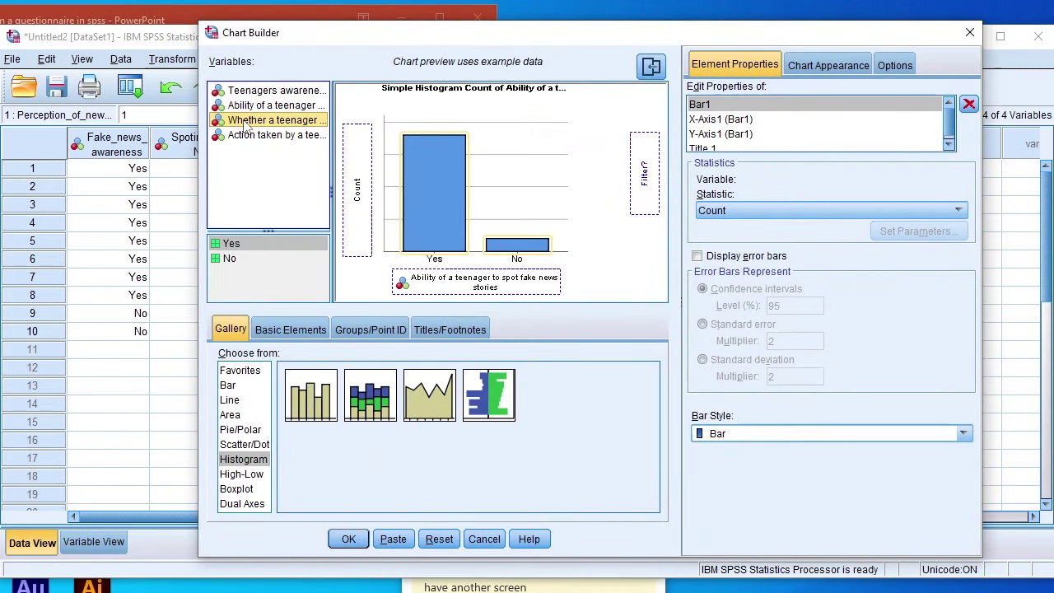
pyautogui.moveTo(246, 124); pyautogui.dragTo(459, 287)
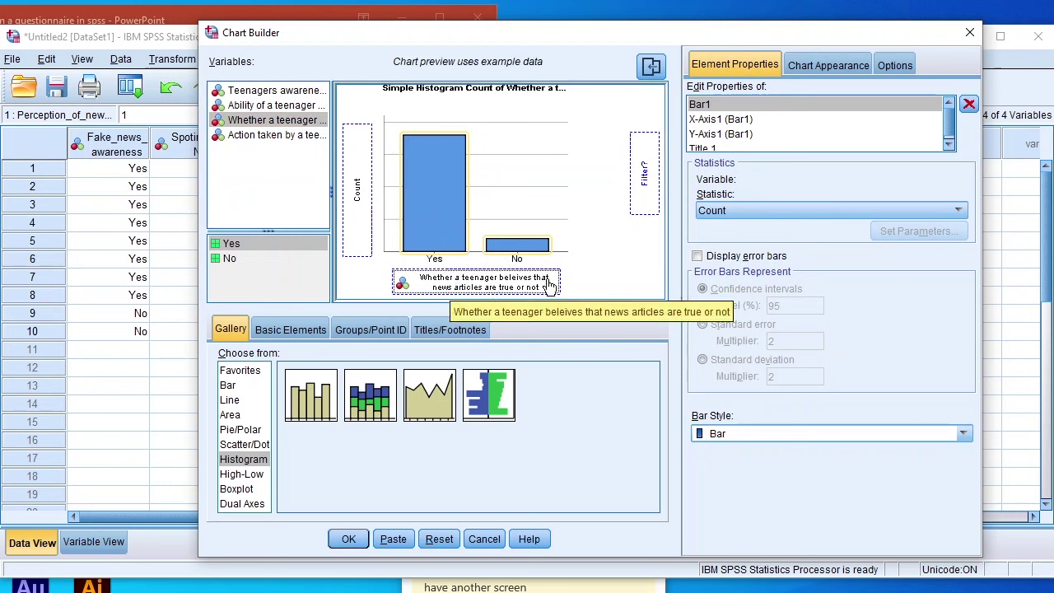
pyautogui.click(346, 539)
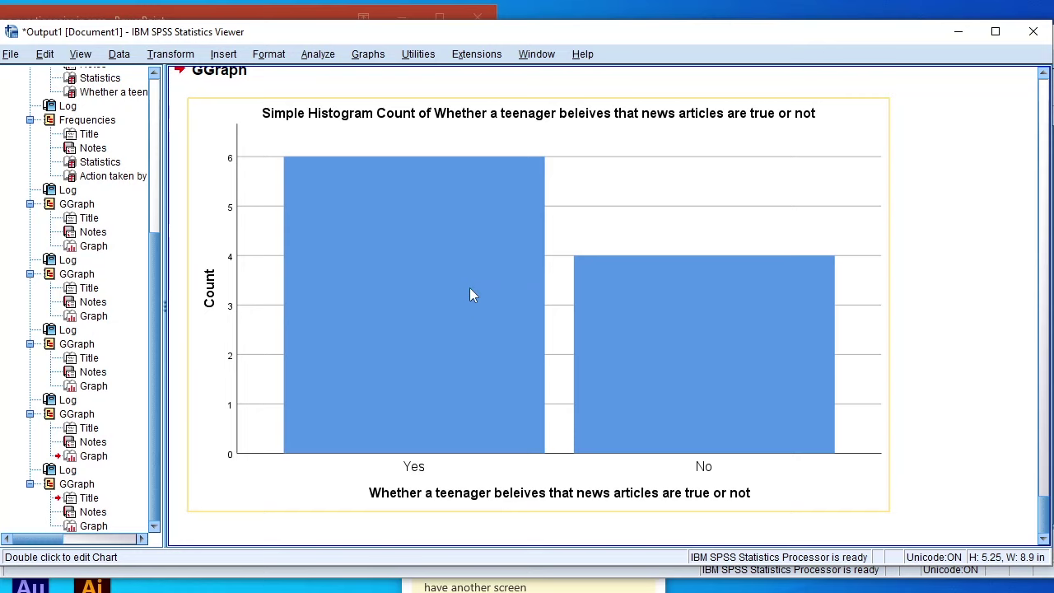
pyautogui.click(470, 290)
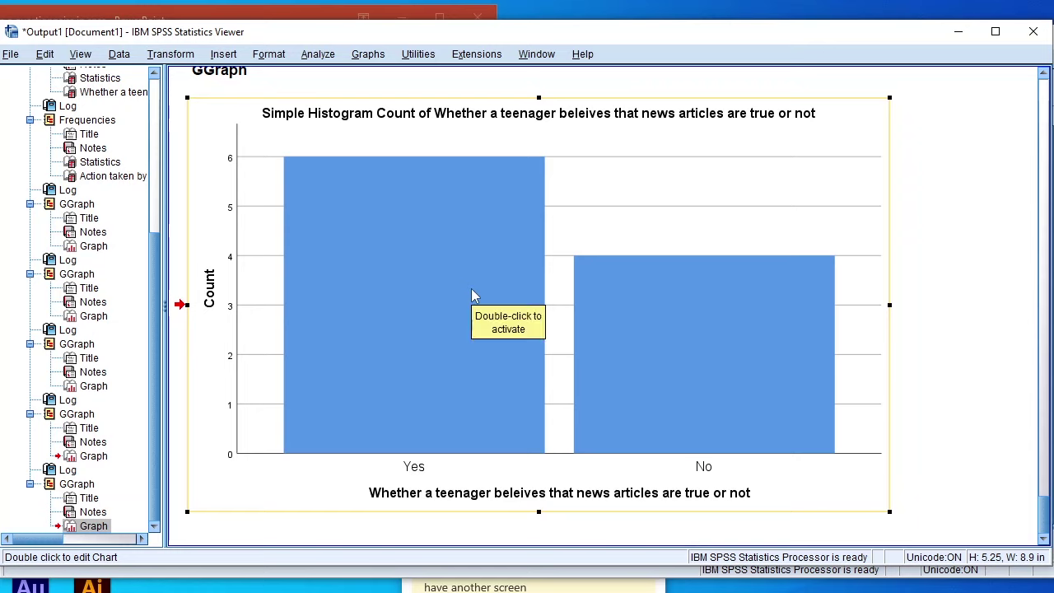
pyautogui.doubleClick(678, 296)
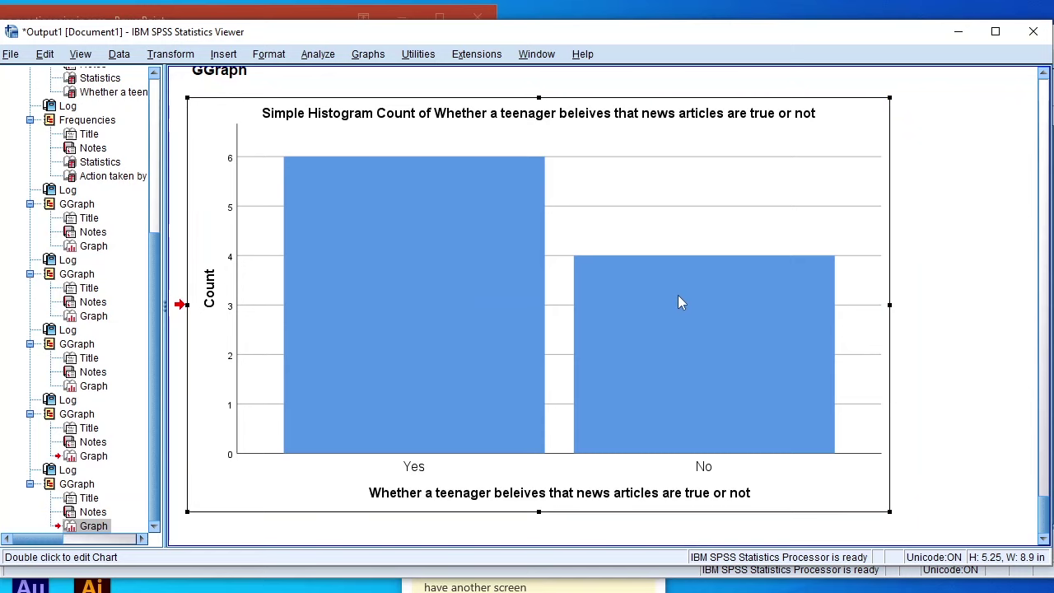
# Step: Generate a simple histogram with Action taken by a teenager towards sharing fake news on the X-axis and review it in the output
pyautogui.click(958, 31)
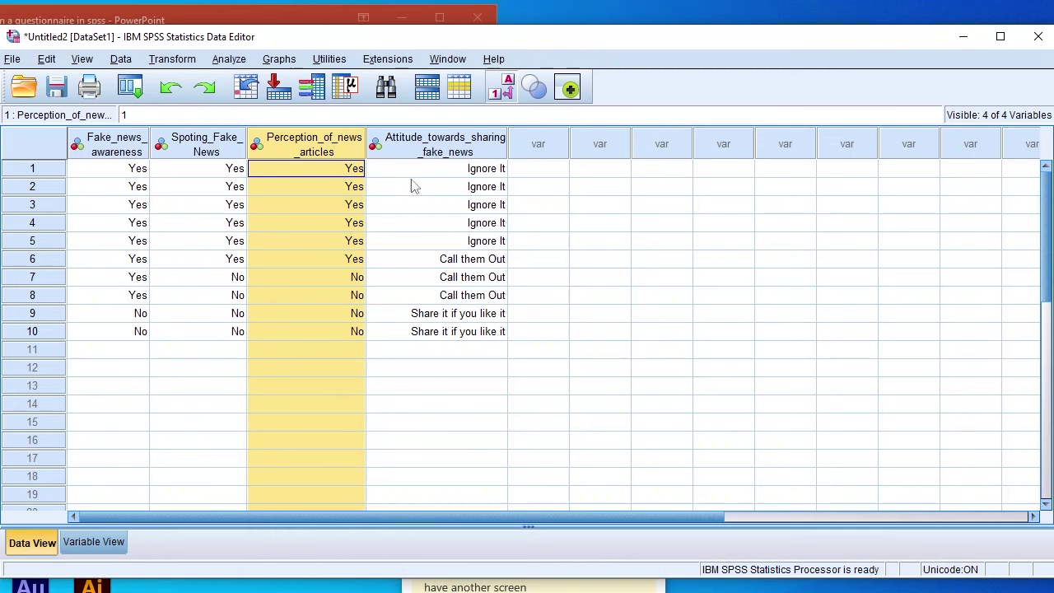
pyautogui.click(466, 151)
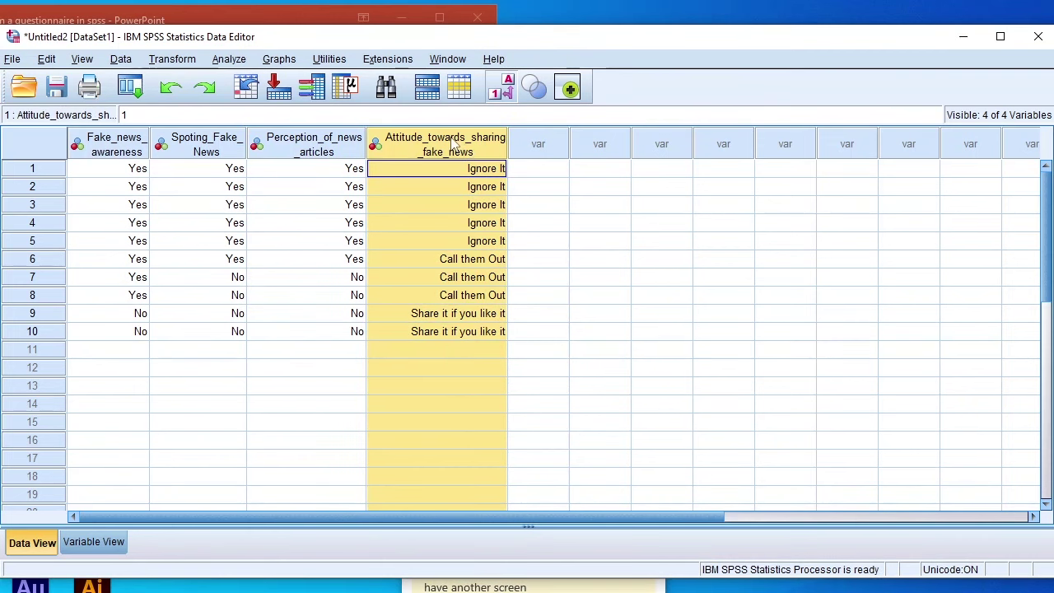
pyautogui.moveTo(453, 148)
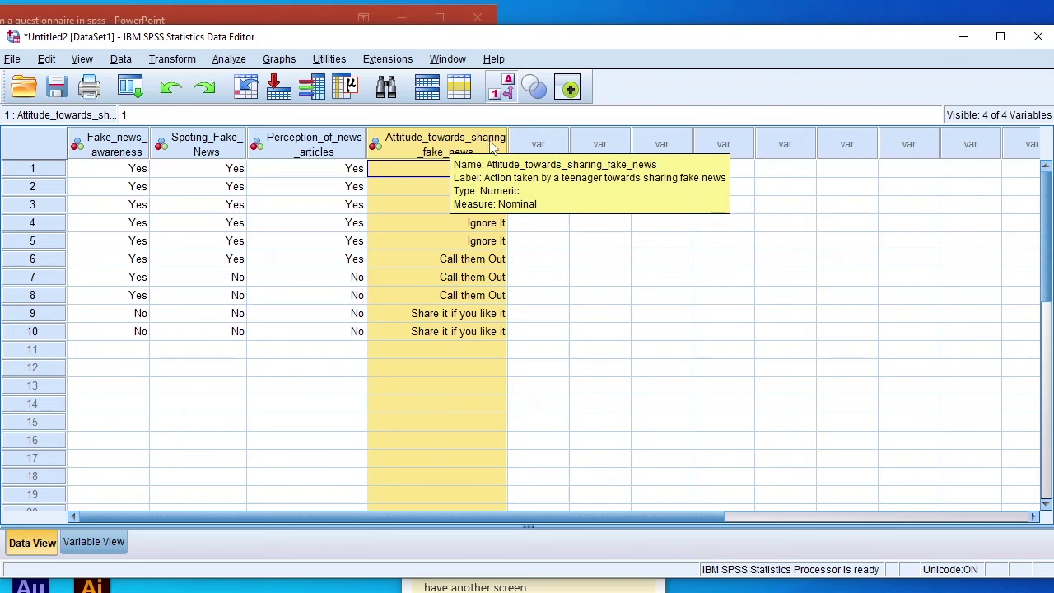
pyautogui.click(274, 61)
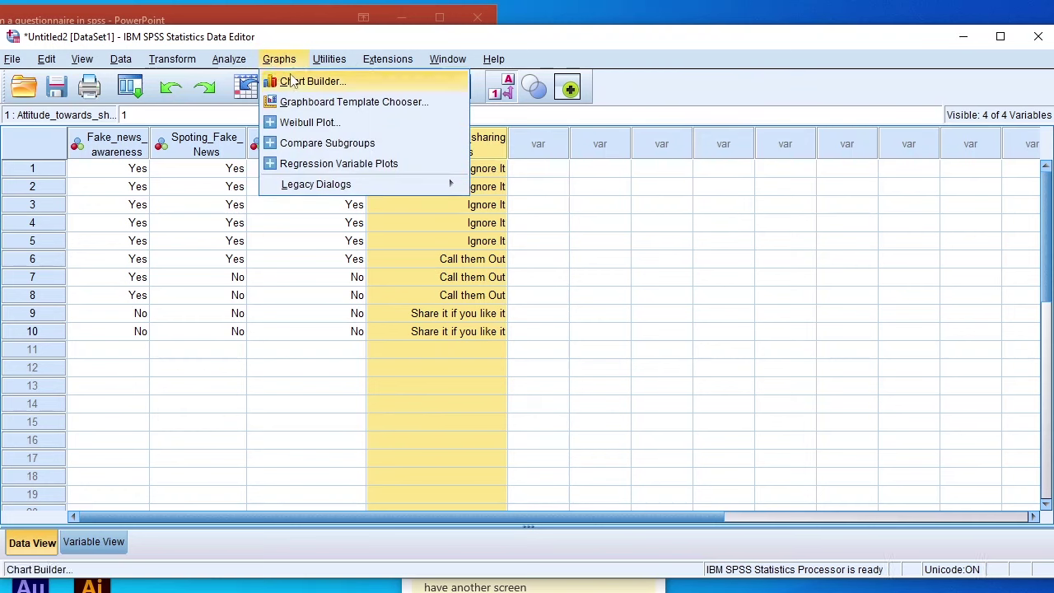
pyautogui.click(298, 81)
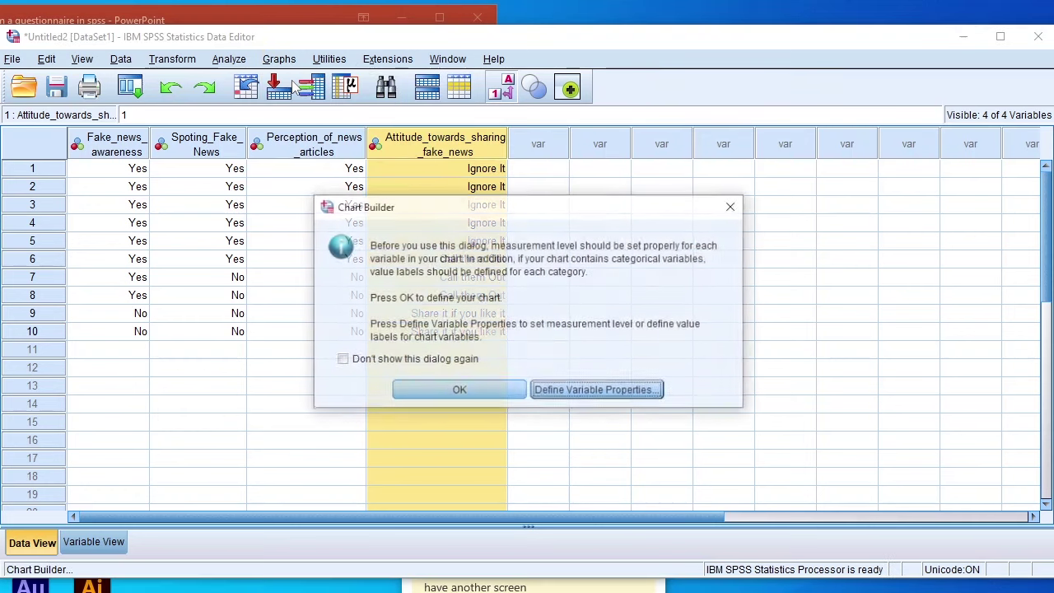
pyautogui.click(461, 392)
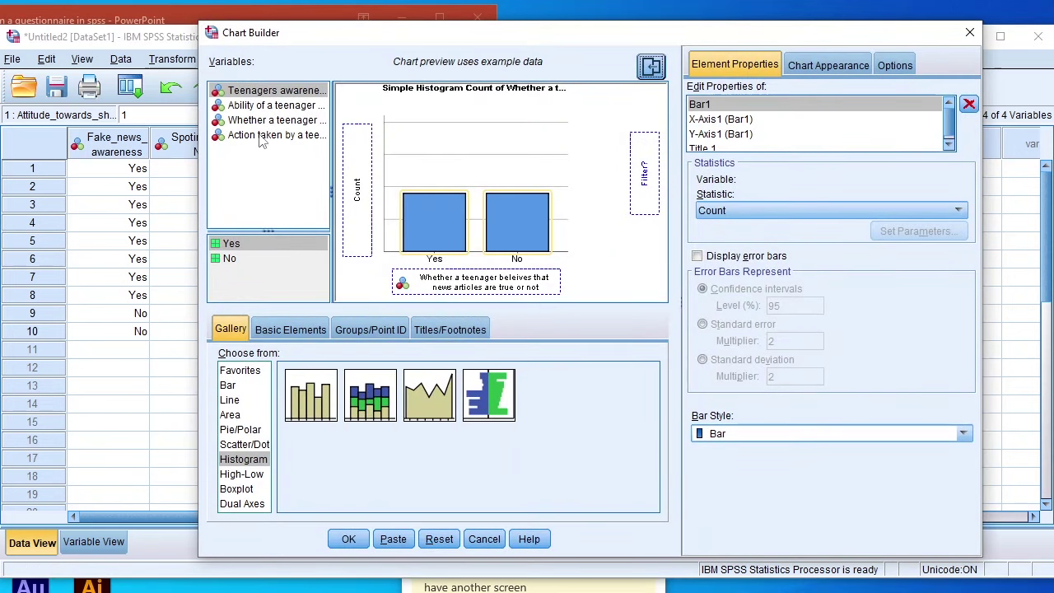
pyautogui.click(260, 136)
pyautogui.moveTo(265, 137); pyautogui.dragTo(449, 290)
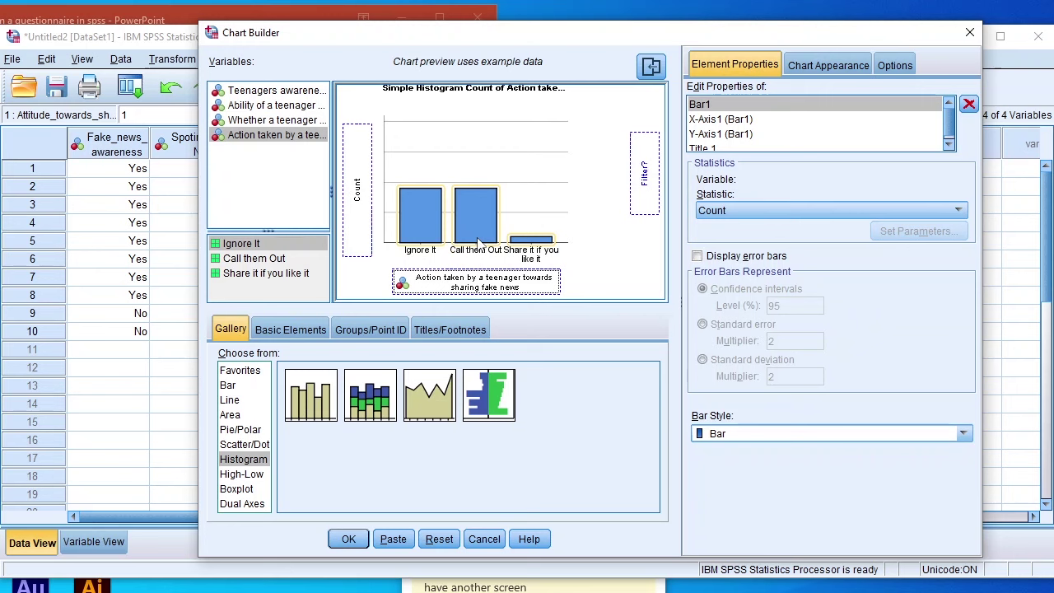
pyautogui.click(348, 538)
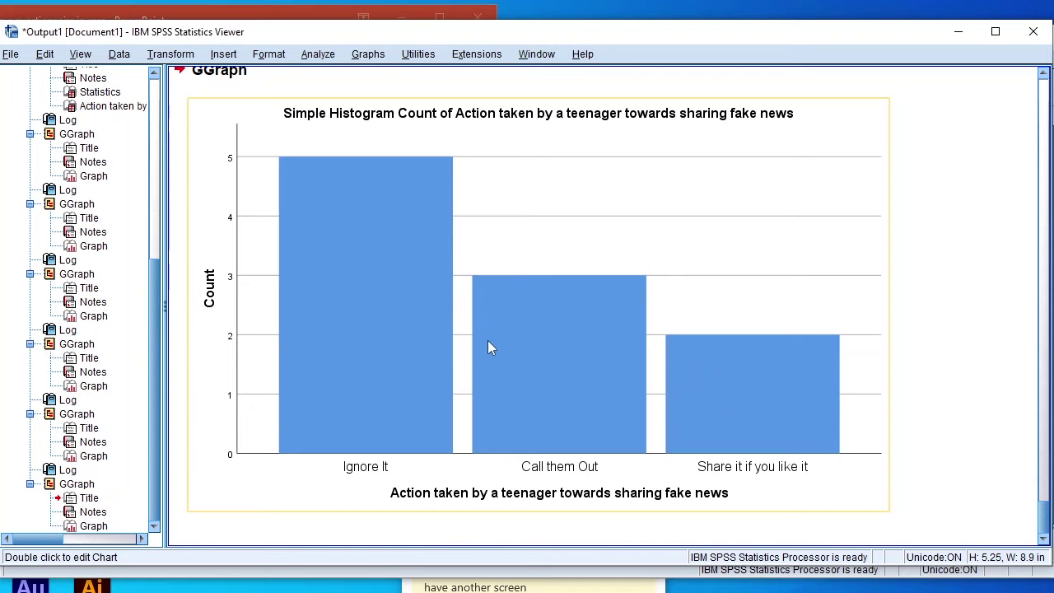
pyautogui.click(389, 206)
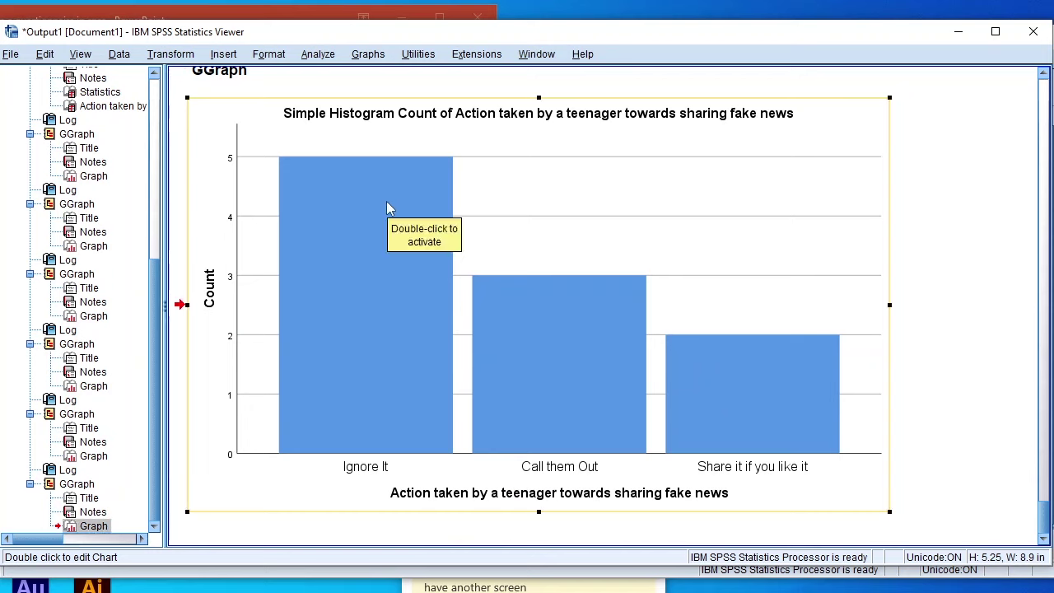